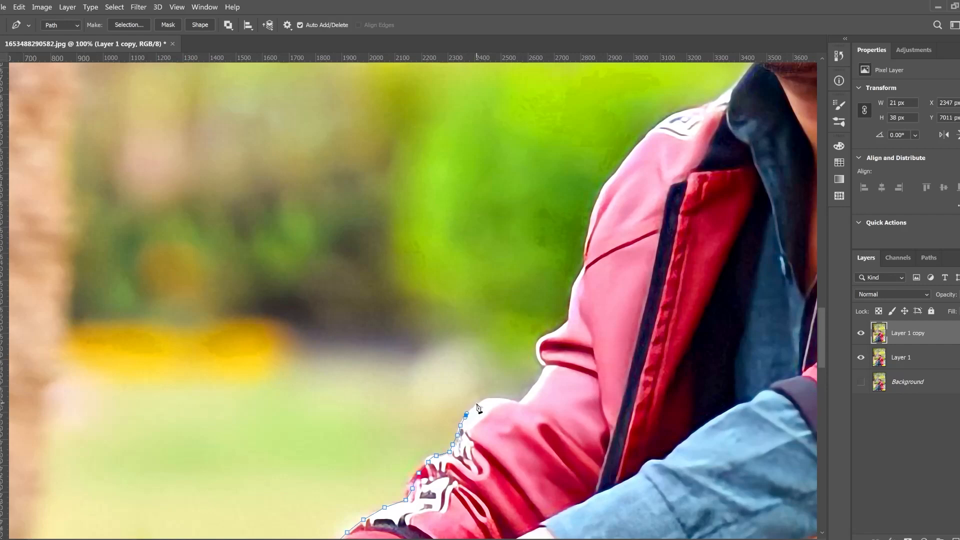
Continue the Pen path around the subject along the jacket sleeve's outer edge, from the white-striped folds up past the elbow.
left_click(477, 403)
left_click(489, 398)
left_click(503, 400)
left_click(519, 403)
left_click(527, 396)
left_click(540, 378)
left_click(565, 324)
left_click(569, 315)
Extend the path up the outer edge of the upper sleeve, past the crease below the shoulder.
left_click_drag(575, 304, 503, 411)
left_click(502, 395)
left_click(511, 375)
left_click(512, 374)
left_click(513, 352)
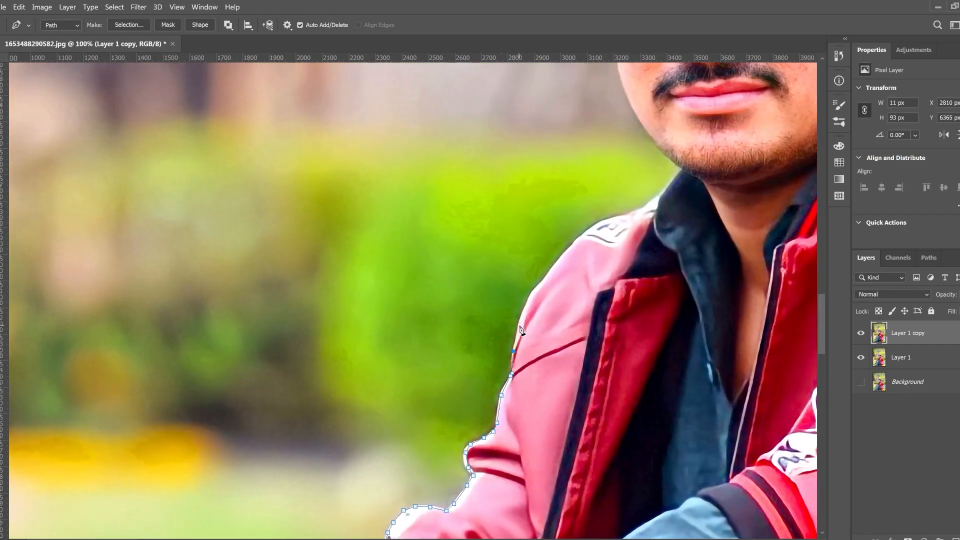
Trace the path over the shoulder's white-patterned stripe up to the base of the dark shirt collar.
scroll(580, 236, "up", 5)
mouse_move(551, 236)
left_mouse_down()
mouse_move(467, 304)
mouse_move(290, 372)
left_mouse_up()
left_click(420, 338)
left_click(457, 322)
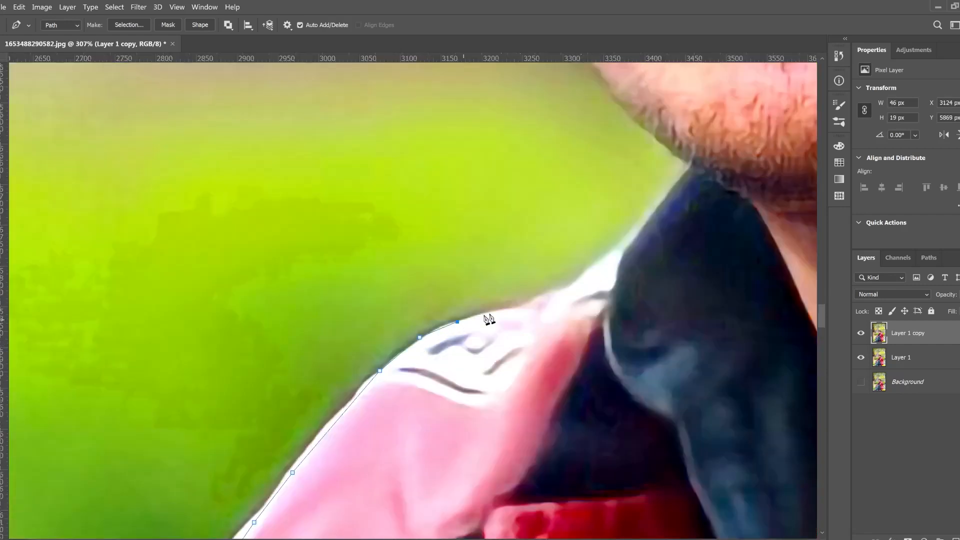
left_click(497, 311)
left_click(542, 299)
left_click(567, 289)
Continue the path past the collar and up the bearded jawline and cheek to the earlobe.
left_click_drag(475, 126, 422, 425)
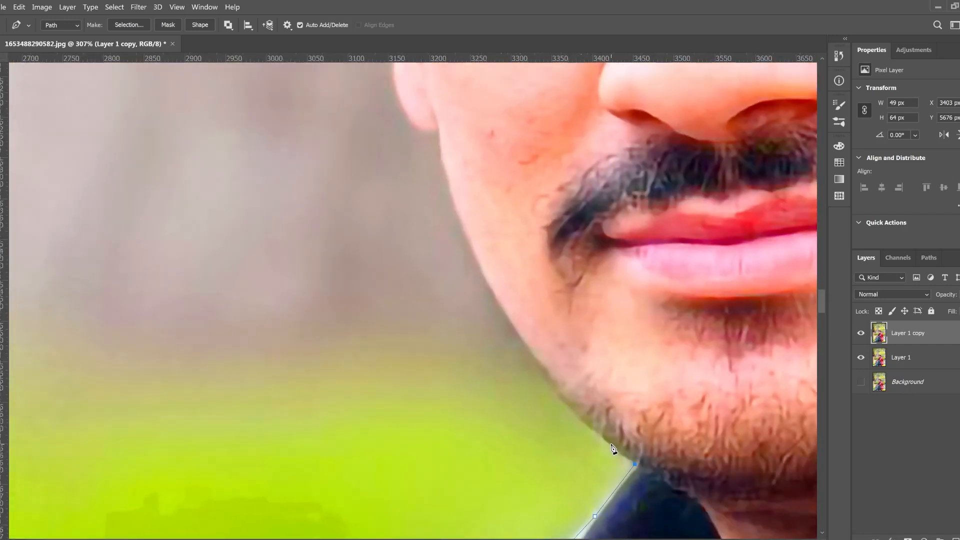
left_click(535, 357)
left_click(489, 284)
left_click(453, 205)
left_click_drag(439, 161, 435, 296)
left_click(437, 283)
Trace the path around the earlobe and up the lower edge of the ear.
left_click(426, 266)
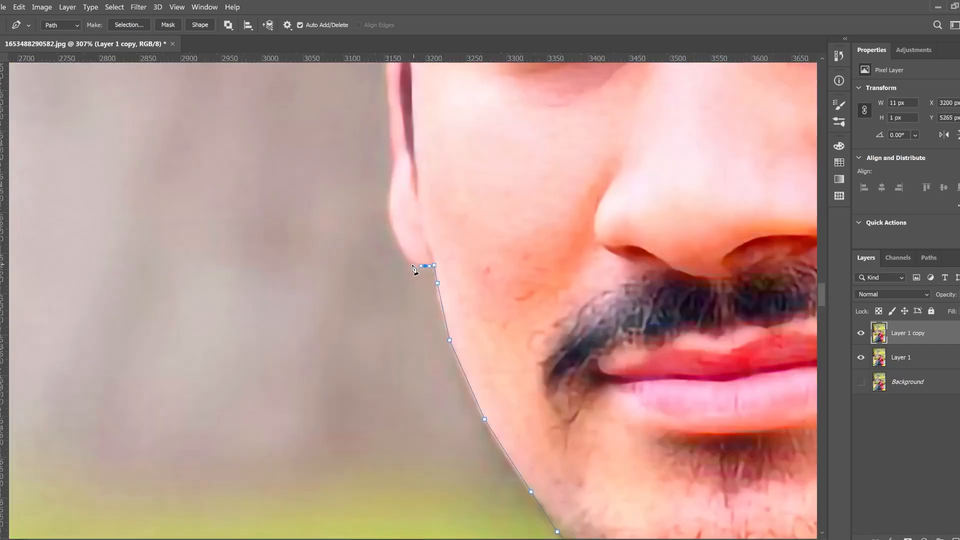
left_click(399, 250)
left_click(390, 204)
left_click(395, 165)
left_click(391, 147)
Trace the path up the ear's outer edge to its top.
mouse_move(391, 147)
left_mouse_down()
mouse_move(365, 280)
mouse_move(306, 404)
left_mouse_up()
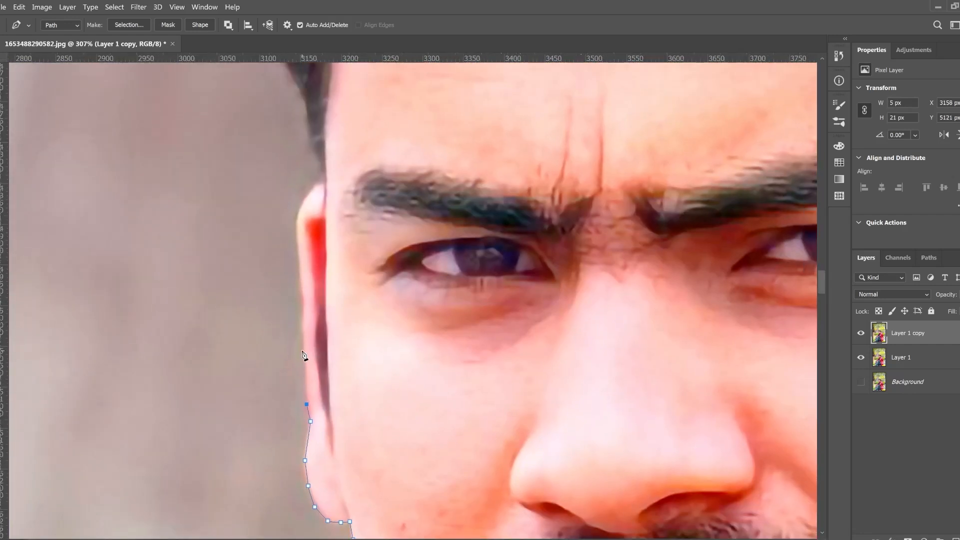
left_click(301, 350)
left_click(300, 274)
left_click(298, 243)
left_click(299, 221)
left_click(313, 191)
Follow the hair edge above the ear with the path, up to the stray strands at the temple.
left_click_drag(313, 191, 345, 503)
left_click(343, 412)
left_click(324, 384)
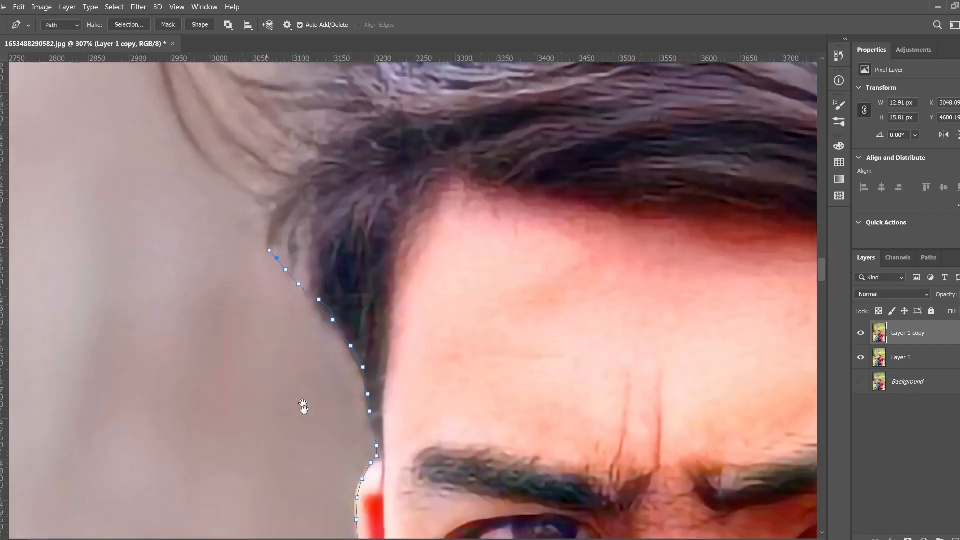
left_click_drag(275, 257, 346, 453)
left_click_drag(309, 381, 291, 368)
Outline the long curved stray hair strands beside the temple, running the path out to their tips and back.
left_click(223, 193)
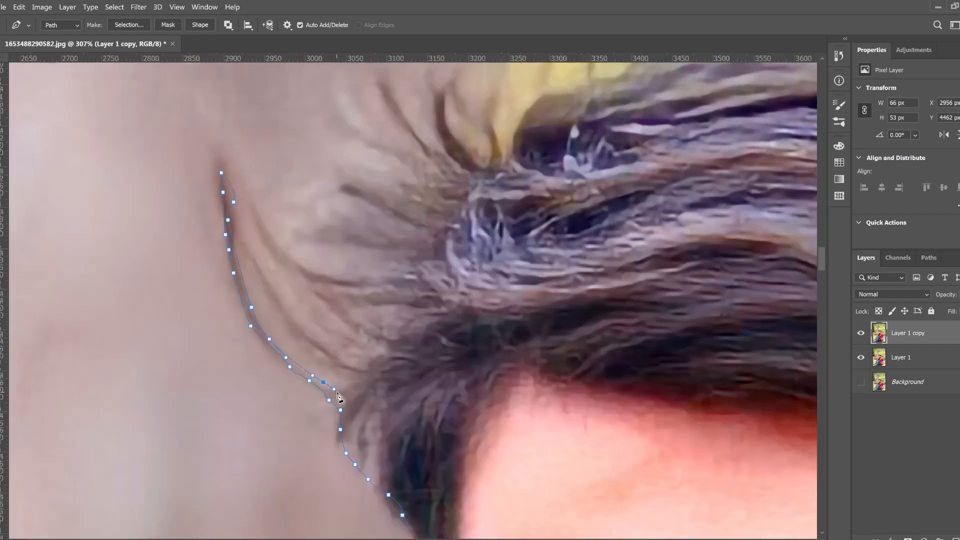
left_click(334, 353)
left_click(360, 368)
left_click(361, 348)
left_click_drag(372, 310, 393, 430)
left_click(363, 448)
left_click(351, 430)
left_click(334, 415)
left_click(318, 399)
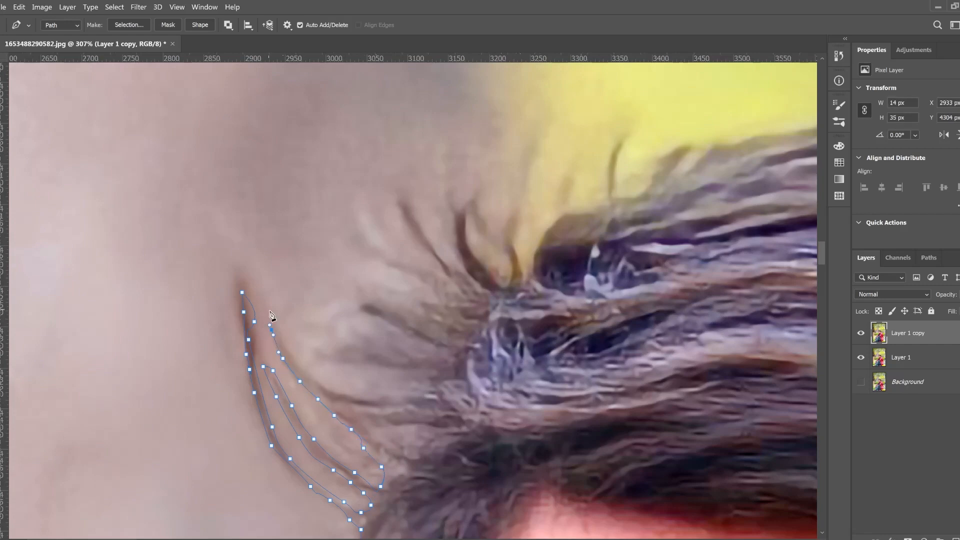
Trace the path around the next faint hair wisps above the long temple strands.
left_click_drag(454, 372, 435, 467)
left_click(396, 483)
left_click(382, 475)
left_click(360, 473)
left_click(348, 461)
left_click(328, 457)
left_click(300, 447)
left_click(297, 438)
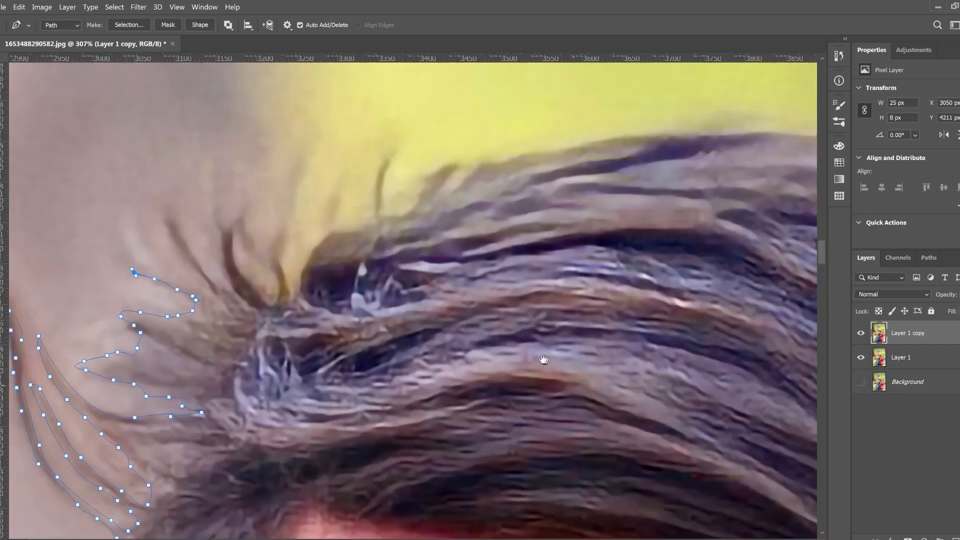
Outline the short upright hair tufts at the front of the hairstyle with closely spaced path points.
left_click(125, 259)
left_click(143, 263)
left_click(173, 273)
left_click(205, 266)
left_click(221, 283)
left_click(232, 292)
left_click(232, 280)
left_click(224, 262)
left_click(226, 238)
left_click(227, 222)
left_click(231, 213)
Continue the path from the tufts over the hair's front edge and up the thin upright strand.
left_click_drag(323, 240, 226, 363)
left_click(225, 358)
left_click(236, 354)
left_click(262, 347)
left_click(276, 341)
left_click(278, 317)
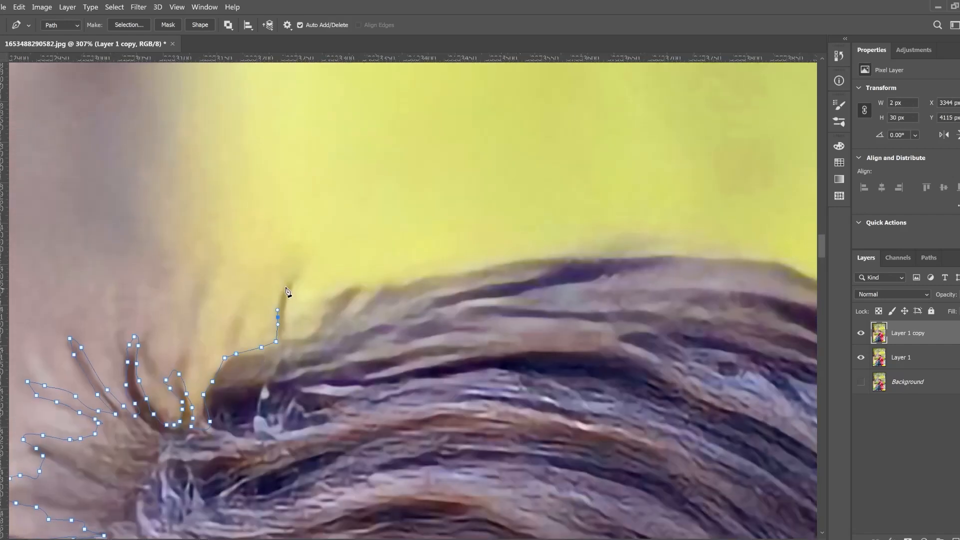
Trace the path along the rising upper edge of the hair toward the crown.
left_click(371, 286)
left_click(396, 280)
left_click(423, 278)
left_click(443, 274)
left_click(474, 271)
left_click(518, 262)
Extend the path across the nearly level top of the hair at the crown.
left_click_drag(619, 286, 358, 319)
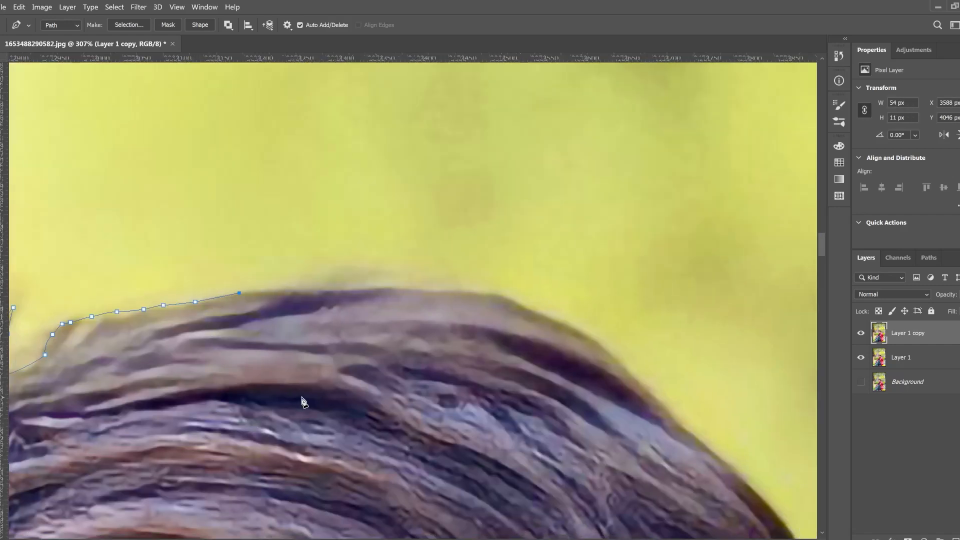
left_click_drag(304, 401, 231, 306)
left_click_drag(222, 208, 230, 223)
left_click(210, 169)
left_click(253, 167)
left_click(304, 164)
left_click(360, 162)
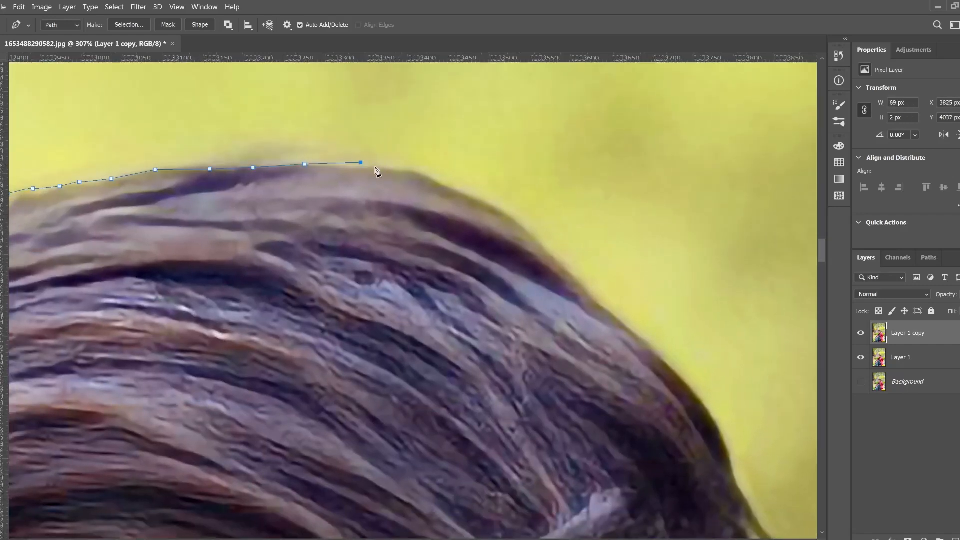
Trace the path from the crown down the far, rounded side of the hair.
left_click(404, 169)
left_click(455, 188)
left_click(636, 349)
left_click(665, 369)
left_click(691, 403)
left_click(709, 426)
left_click(722, 453)
left_click(733, 481)
Outline the small protruding hair tip and continue the path down the side of the hair.
left_click_drag(727, 526, 506, 274)
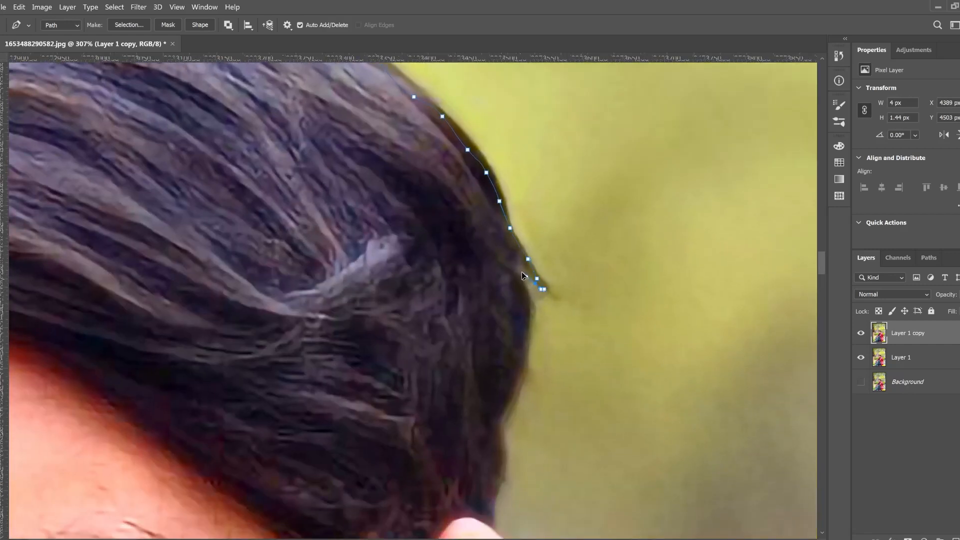
left_click(519, 270)
left_click(525, 286)
left_click(532, 300)
left_click(527, 330)
left_click(520, 385)
Trace the remaining hair edge down to the second ear and continue the path around that ear.
left_click_drag(522, 531, 517, 461)
scroll(426, 343, "down", 6)
left_click(446, 317)
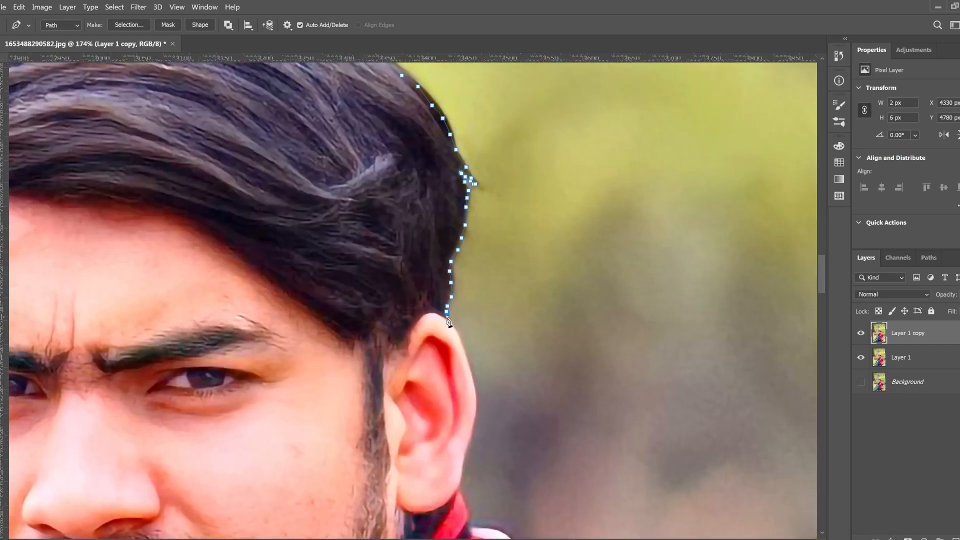
Continue the path from below the second ear past the jacket collar and along the upper shoulder.
left_click_drag(490, 523, 461, 300)
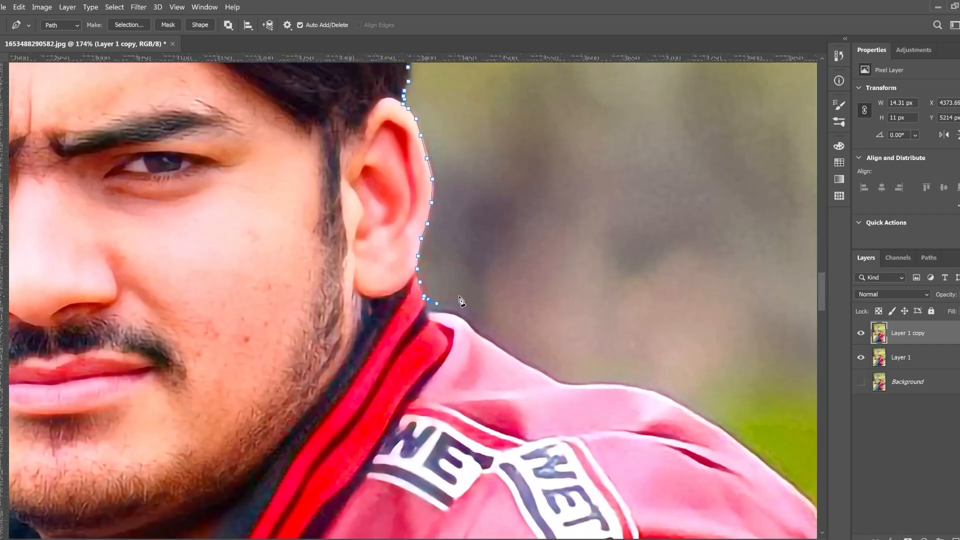
left_click(524, 363)
left_click(566, 388)
left_click(640, 387)
left_click(709, 422)
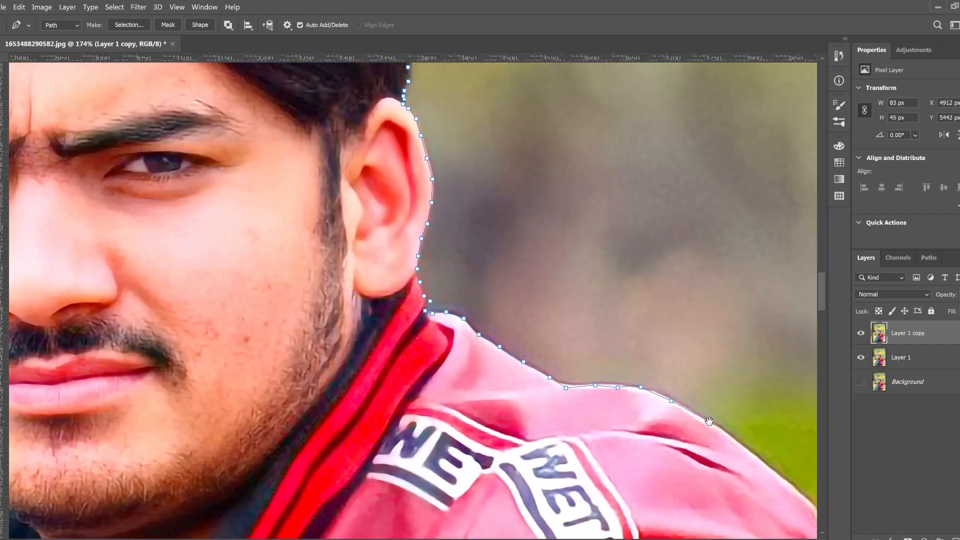
Extend the path around the outer curve of the shoulder onto the upper sleeve.
left_click_drag(736, 441, 532, 259)
left_click(585, 301)
left_click(631, 382)
left_click(672, 467)
Trace the path down the outer edge of the upper sleeve beside the dark red seam.
left_click_drag(673, 474, 448, 190)
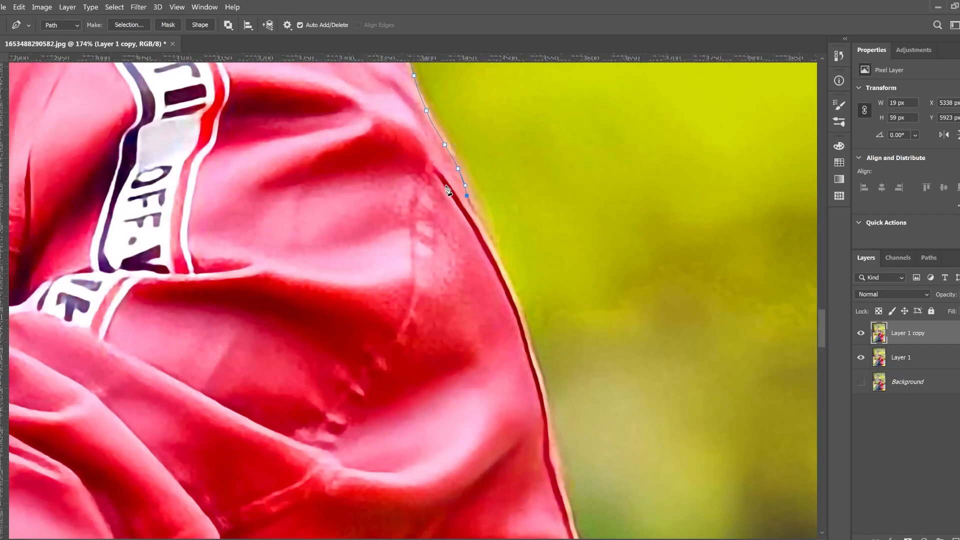
left_click_drag(434, 262, 382, 214)
left_click(442, 208)
left_click(470, 272)
left_click(493, 355)
left_click(500, 399)
Continue the path down the lower part of the sleeve's outer edge.
left_click_drag(500, 401, 448, 231)
left_click(466, 291)
left_click(479, 334)
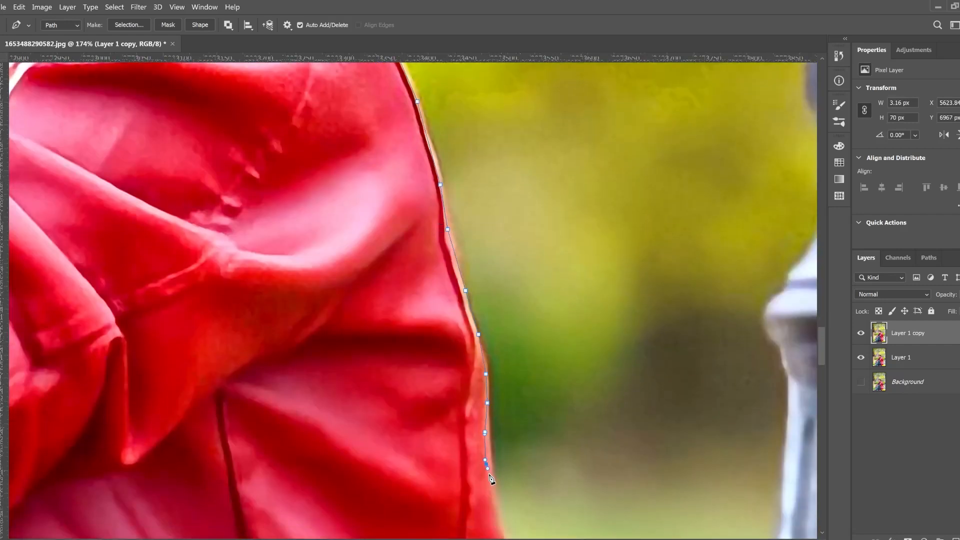
left_click(491, 488)
Trace the path down the side of the jacket, following its inward curve and the bulge level with the zipped pocket.
left_click_drag(490, 488, 444, 333)
left_click_drag(321, 403, 331, 173)
left_click_drag(470, 165, 472, 174)
left_click_drag(477, 198, 475, 213)
left_click_drag(421, 271, 378, 145)
left_click_drag(450, 337, 462, 351)
left_click_drag(464, 399, 465, 404)
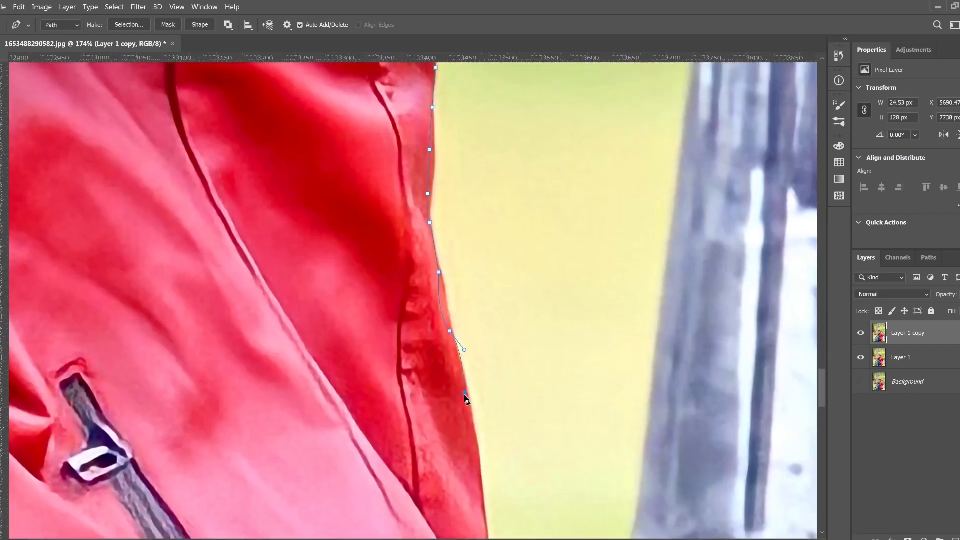
left_click(478, 462)
Extend the path along the jacket's lower side bulge toward the ribbed waistband.
mouse_move(415, 465)
left_mouse_down()
mouse_move(405, 184)
mouse_move(407, 355)
left_mouse_up()
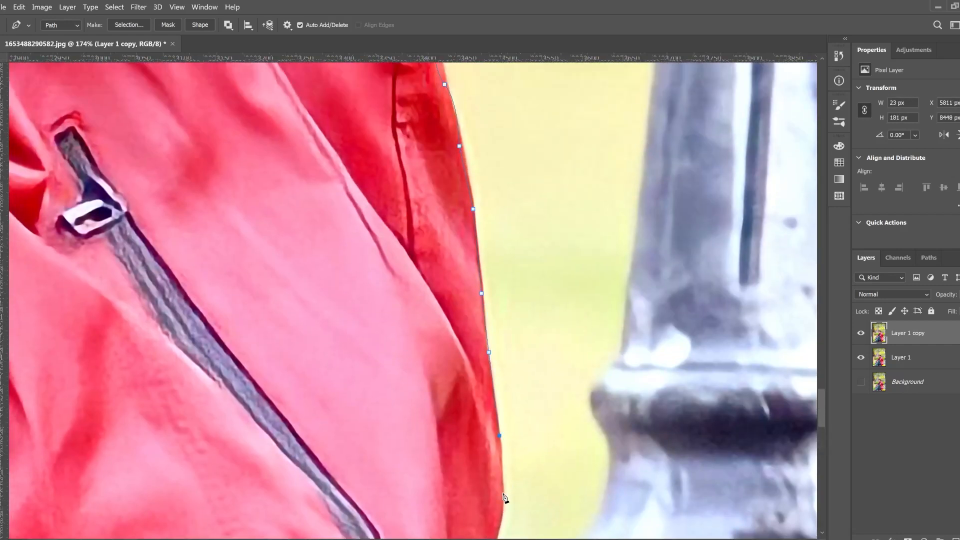
left_click(503, 494)
scroll(502, 493, "down", 5)
left_click(500, 211)
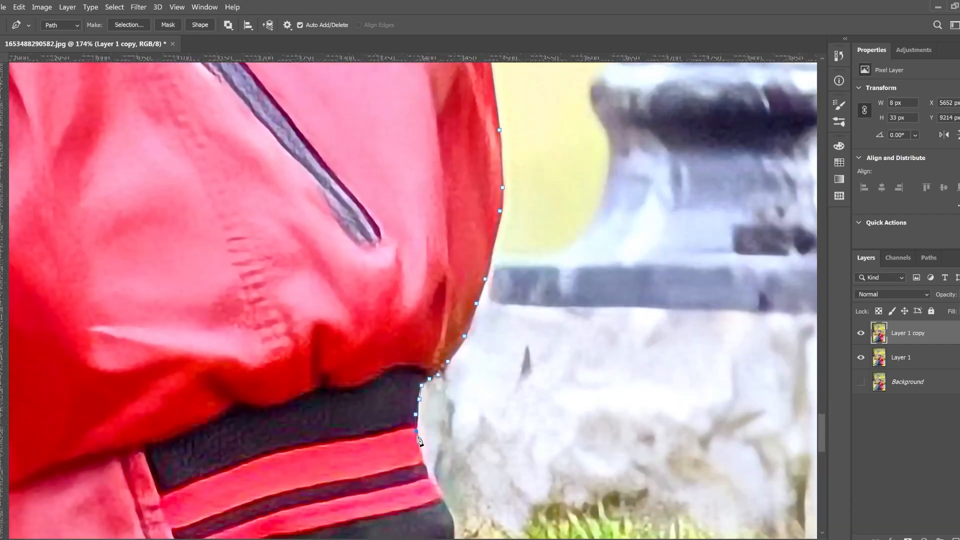
Trace the path around the end of the striped waistband and along its dark underside.
left_click(425, 467)
left_click(433, 487)
left_click_drag(469, 481, 487, 265)
left_click(471, 318)
left_click(456, 341)
left_click(371, 356)
Continue the path along the jacket's bottom hem where it borders the yellow block.
left_click_drag(202, 403, 388, 217)
left_click(349, 232)
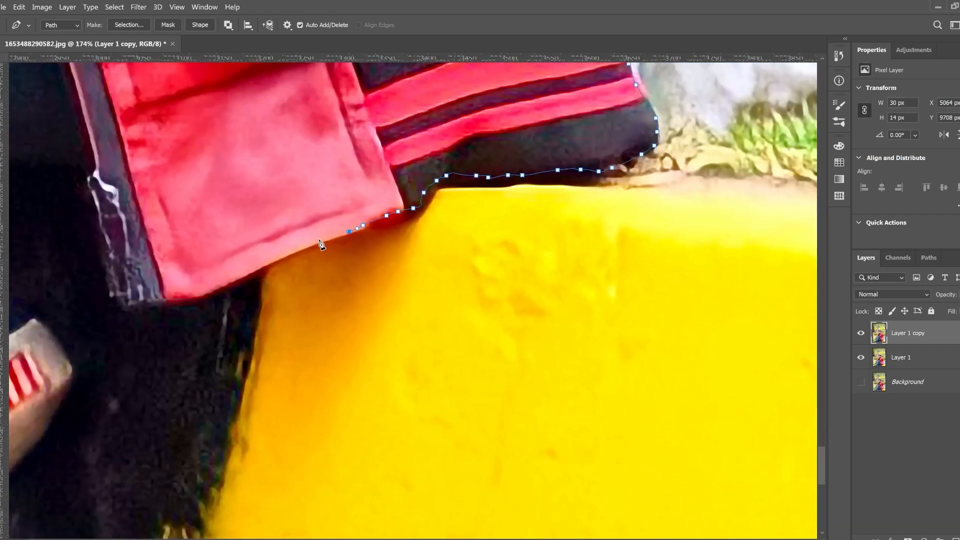
left_click(317, 240)
left_click(276, 262)
Trace the path around the jacket's front hem corner, along the dark trousers, and back toward the shoe.
mouse_move(155, 305)
left_mouse_down()
mouse_move(494, 241)
mouse_move(495, 407)
left_mouse_up()
left_click(445, 356)
left_click(433, 310)
left_click(380, 264)
left_click_drag(214, 267, 253, 285)
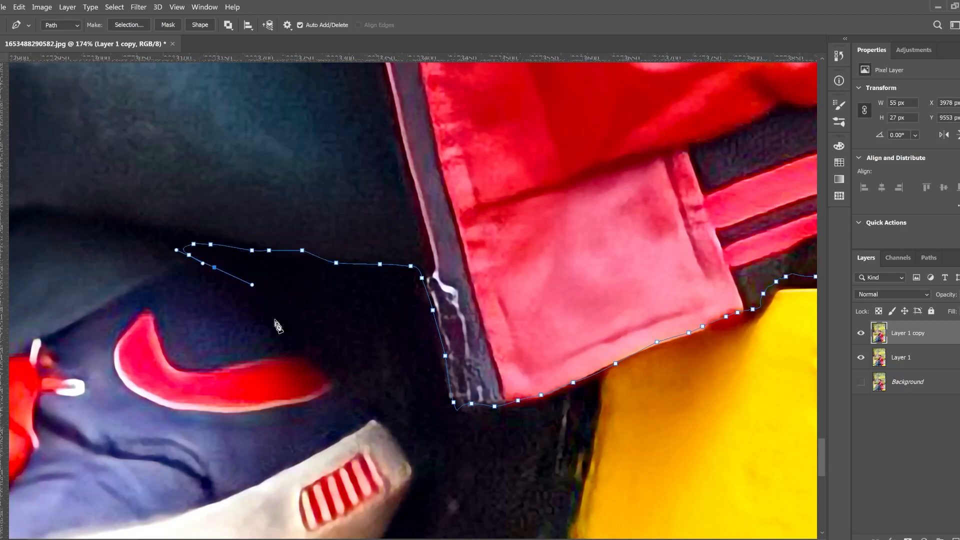
Follow the shoe's upper edge with the path, past the red patch to the rear end of the sole.
left_click(322, 363)
left_click(365, 407)
left_click(402, 450)
Continue the path down the rear end of the shoe's sole and along its curved underside.
left_click_drag(391, 400, 459, 115)
left_click(463, 223)
left_click(448, 256)
left_click(420, 284)
left_click(398, 306)
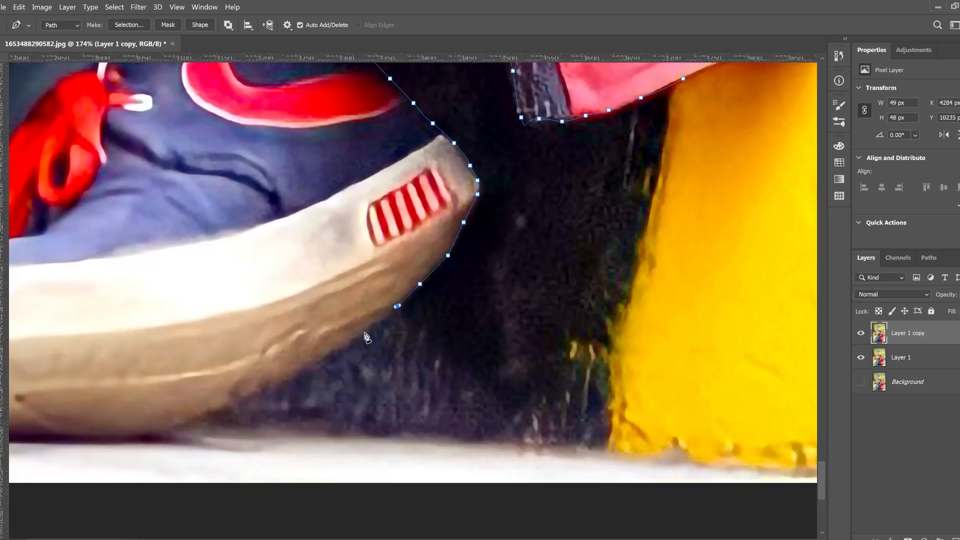
left_click(366, 332)
left_click(331, 356)
left_click(286, 378)
Continue the path along the bottom of the sole, around the toe tip, and up the toe's front edge.
left_click_drag(321, 286, 448, 199)
left_click(334, 323)
left_click(296, 342)
left_click(248, 346)
left_click(186, 347)
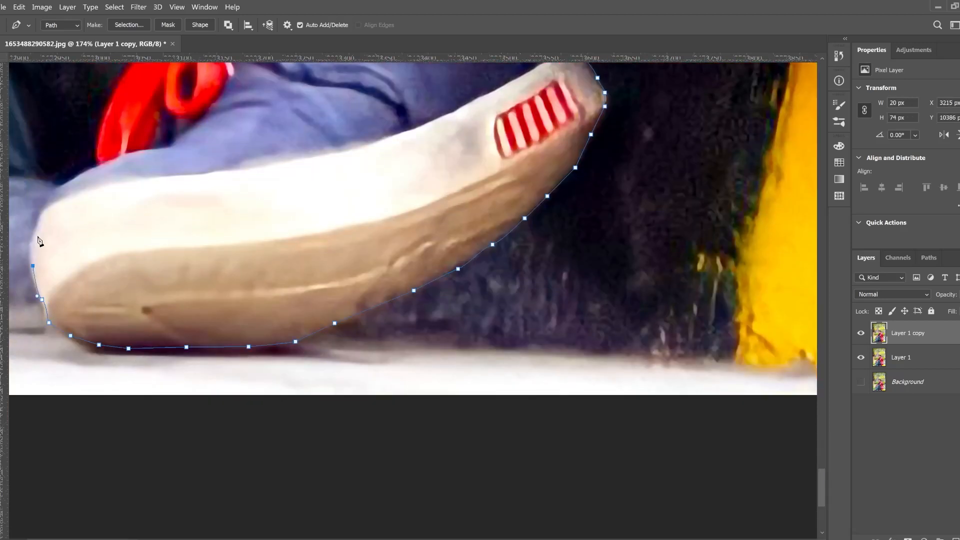
left_click(282, 315)
Trace the path over the top of the shoe's toe and onto the dark trouser edge beside it.
mouse_move(38, 238)
left_mouse_down()
mouse_move(273, 350)
mouse_move(421, 401)
left_mouse_up()
left_click(434, 377)
left_click(442, 369)
left_click(452, 361)
left_click(442, 332)
left_click(410, 300)
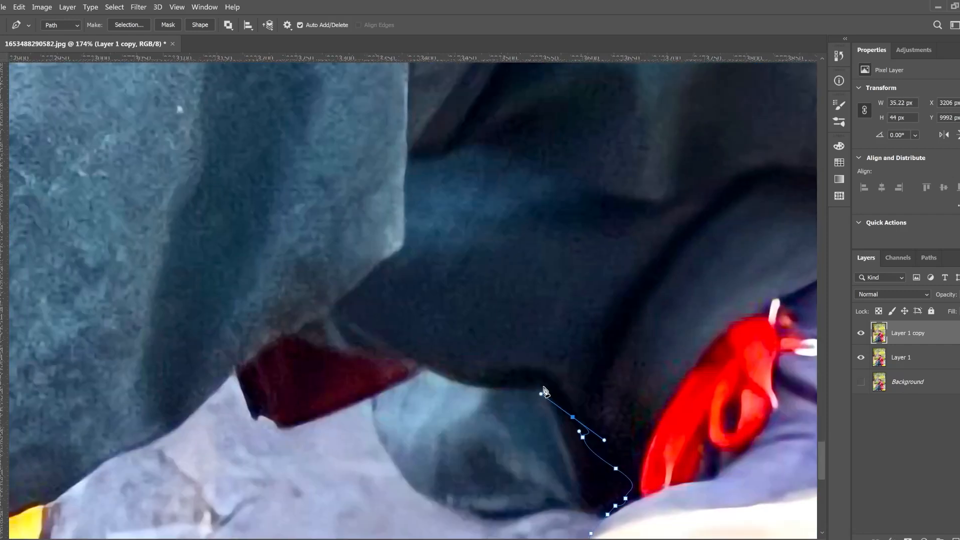
Trace the path along the underside of the dark red patch and around its corner to the trouser leg.
left_click(318, 419)
left_click(281, 425)
left_click(261, 416)
left_click(254, 414)
left_click(237, 382)
left_click_drag(228, 375, 221, 382)
left_click_drag(197, 415, 191, 417)
Continue the path along the trouser leg's lower edge, past the grey stone to the yellow block.
left_click_drag(199, 417, 419, 249)
left_click(399, 258)
left_click(374, 269)
left_click(340, 283)
left_click(311, 302)
left_click(280, 325)
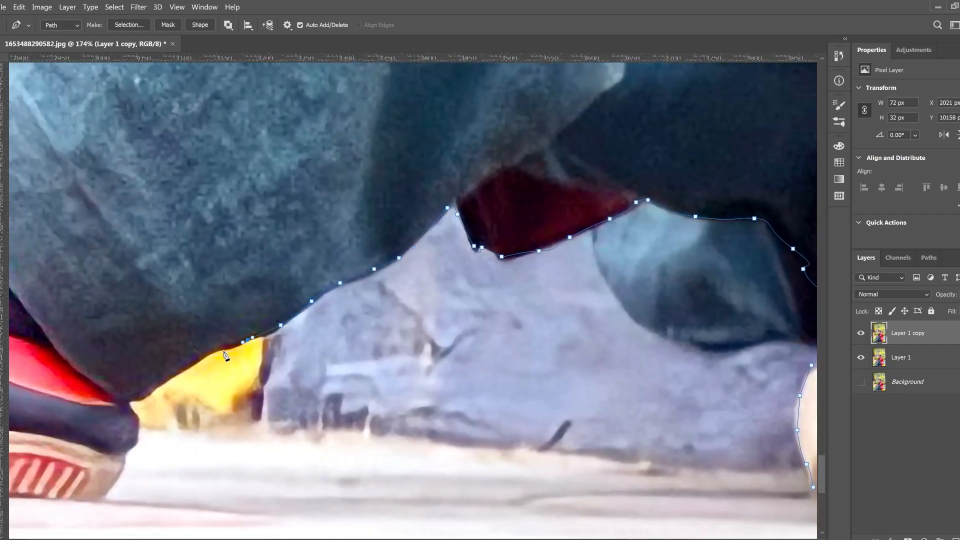
left_click_drag(247, 340, 243, 342)
left_click_drag(206, 353, 196, 357)
Trace the path around the heel of the other shoe and along the underside of its sole.
left_click(119, 472)
left_click_drag(118, 473, 380, 413)
left_click(366, 438)
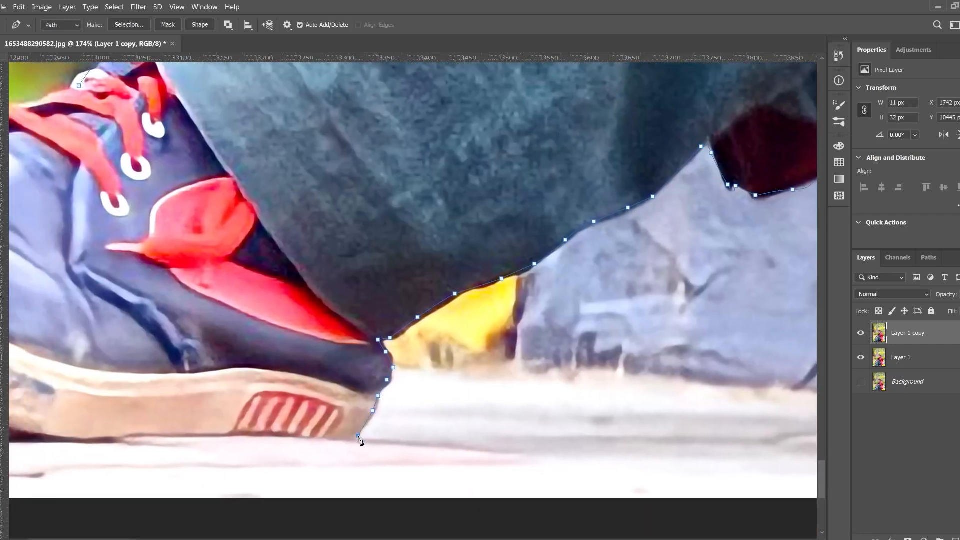
left_click(353, 442)
left_click(328, 438)
left_click(280, 435)
left_click(220, 434)
left_click_drag(158, 437, 534, 436)
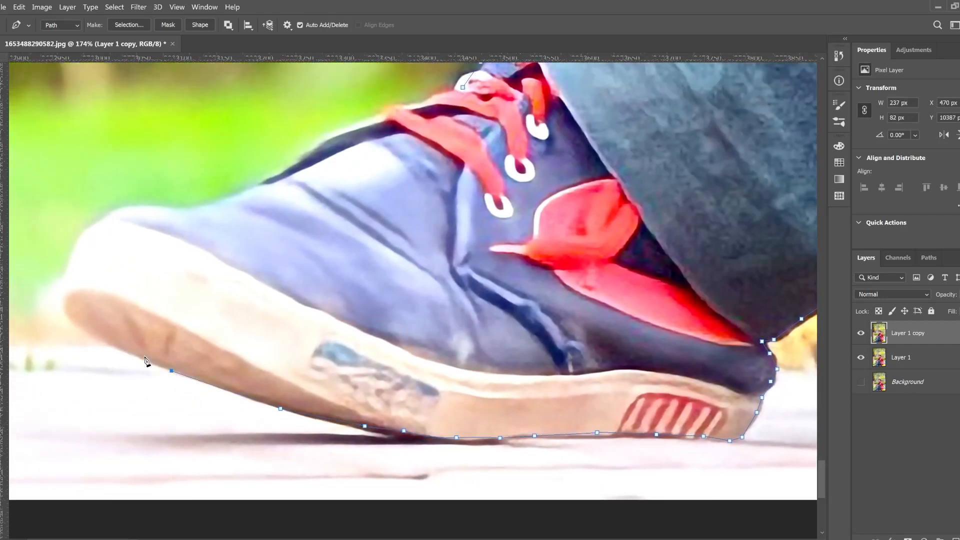
Trace the path around the shoe's toe cap and up its laces, closing it at the starting anchor point.
left_click(64, 289)
left_click(79, 244)
left_click(110, 213)
left_click(181, 208)
left_click(230, 197)
left_click(297, 163)
left_click_drag(346, 131, 295, 259)
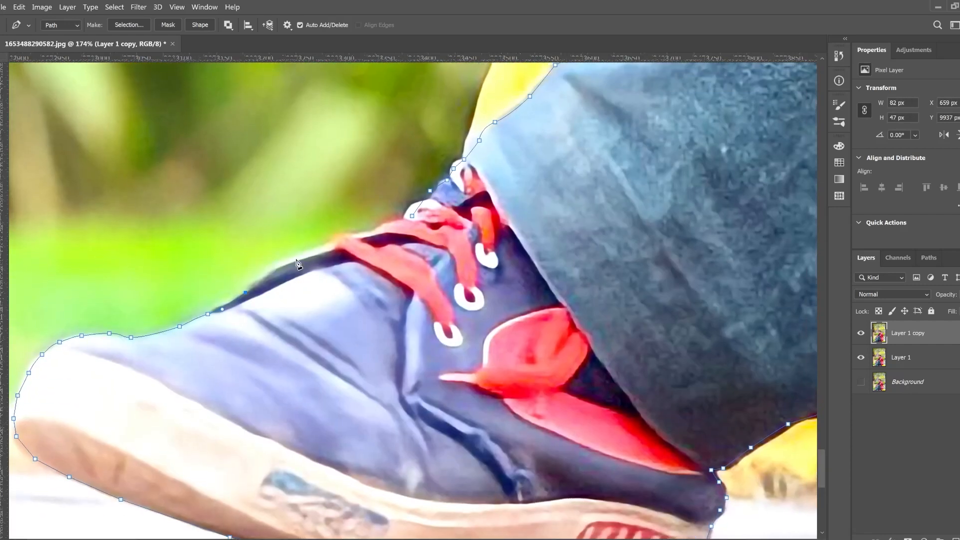
left_click(349, 232)
left_click(412, 216)
Convert the finished path around the man into a selection.
key("ctrl+0")
right_click(439, 294)
right_click(427, 245)
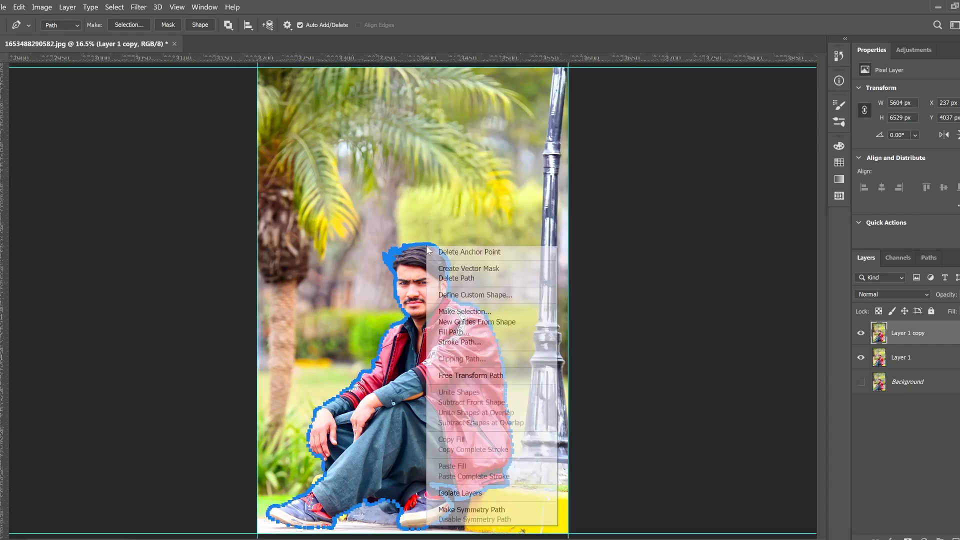
left_click(487, 311)
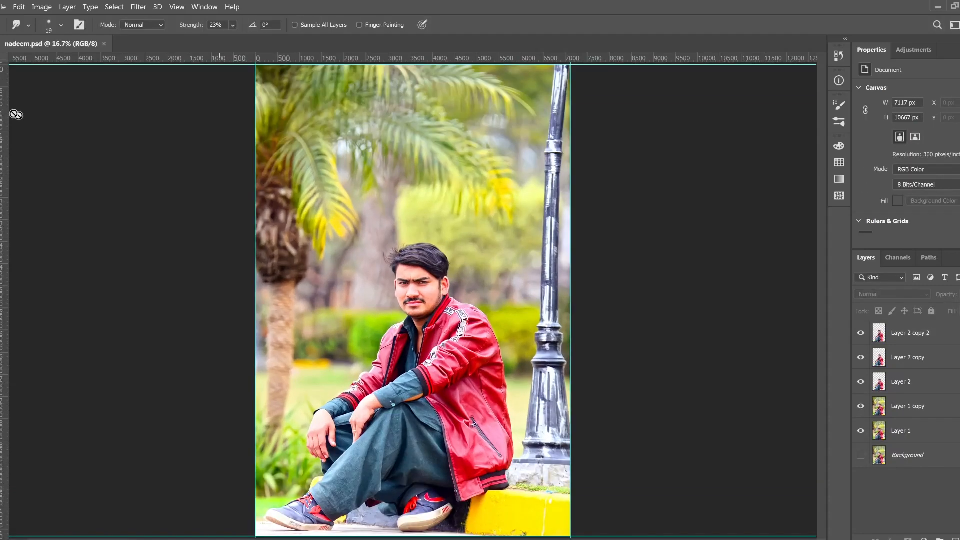
Add a new empty layer directly below Layer 2 copy 2 and hide Layer 1.
key("v")
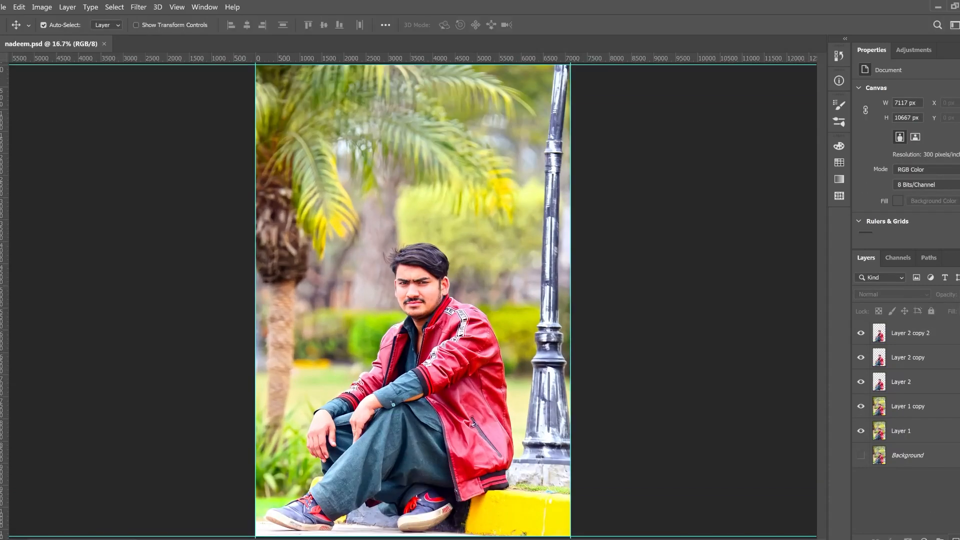
left_click_drag(898, 334, 900, 370)
left_click_drag(861, 436, 858, 448)
left_click(861, 433)
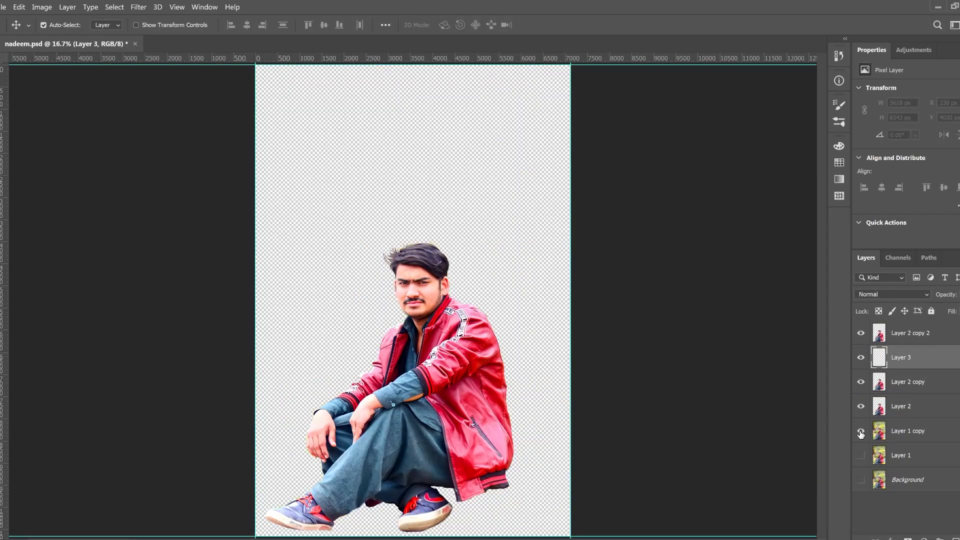
left_click(861, 431)
Choose a muted purple foreground colour and fill the new layer behind the man with it.
scroll(460, 293, "up", 8)
left_click(1, 423)
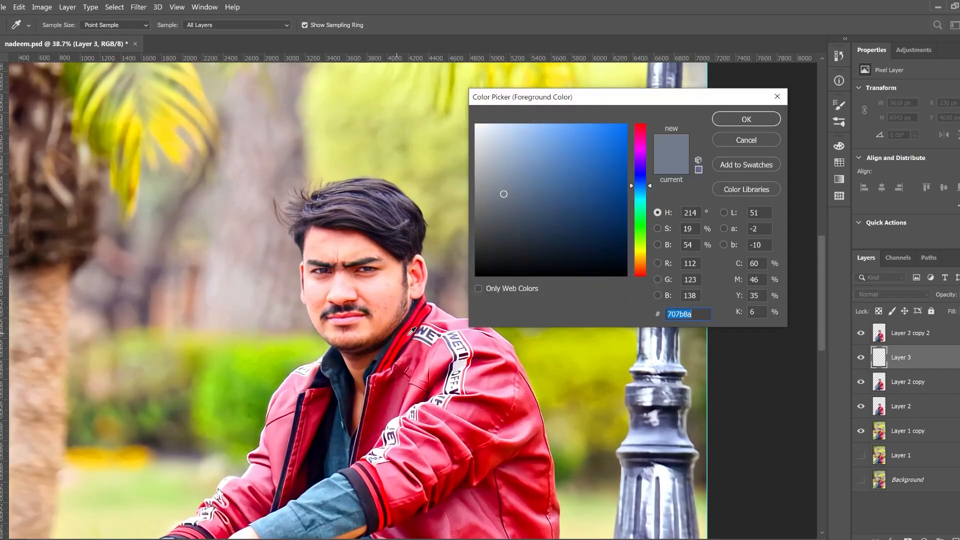
left_click(408, 335)
left_click_drag(519, 210, 511, 201)
left_click(747, 119)
key("alt+BackSpace")
Widen the canvas equally on both sides of the man to about 16,380 px with the Crop tool.
left_click_drag(745, 221, 526, 216)
key("c")
key("ctrl+minus")
key("ctrl+minus")
left_click_drag(532, 301, 608, 306)
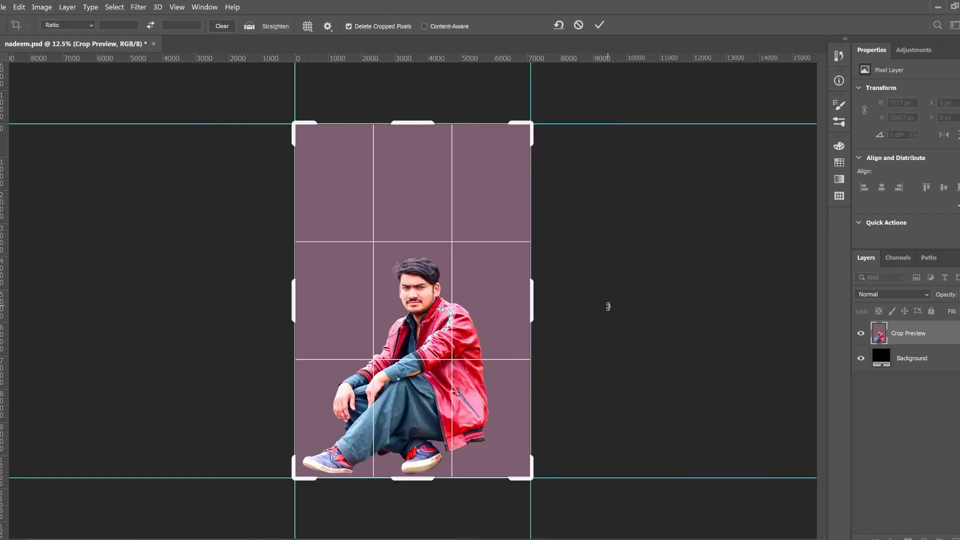
left_click_drag(538, 306, 682, 315)
key("Return")
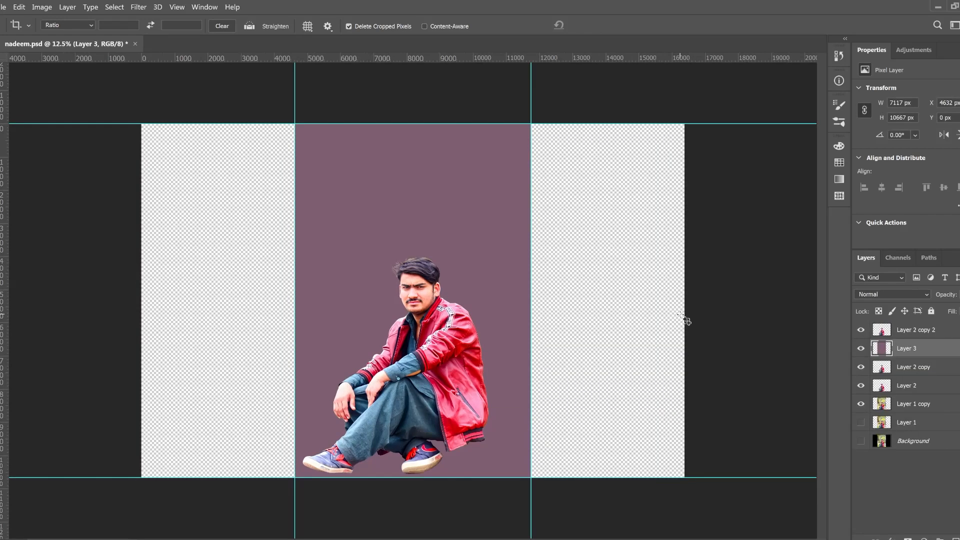
Fill Layer 3 with the muted purple foreground colour across the widened canvas.
key("alt+BackSpace")
key("ctrl+plus")
key("v")
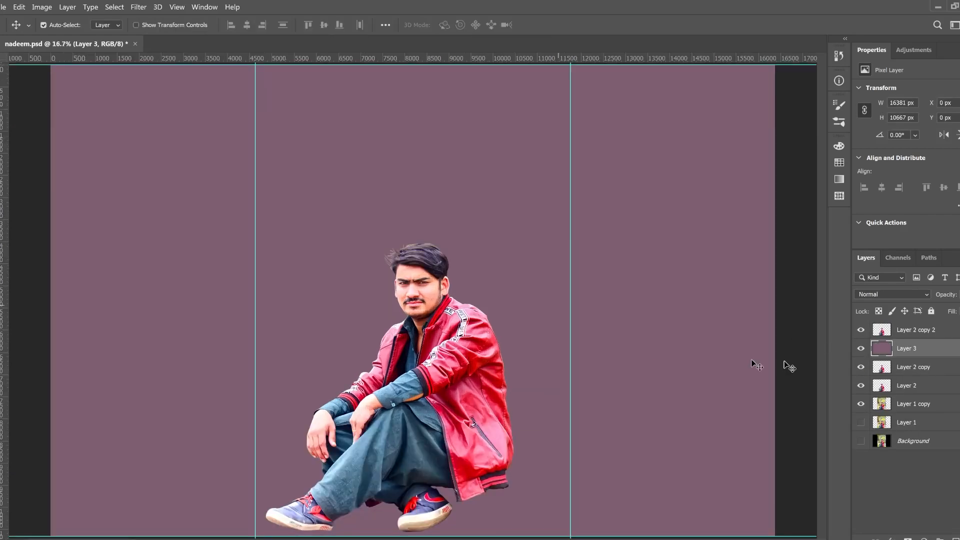
Open the Unsharp Mask filter for Layer 2 copy 2 and bring the man's face into the filter preview.
left_click(421, 298)
scroll(420, 298, "up", 5)
left_click(113, 7)
left_click(109, 8)
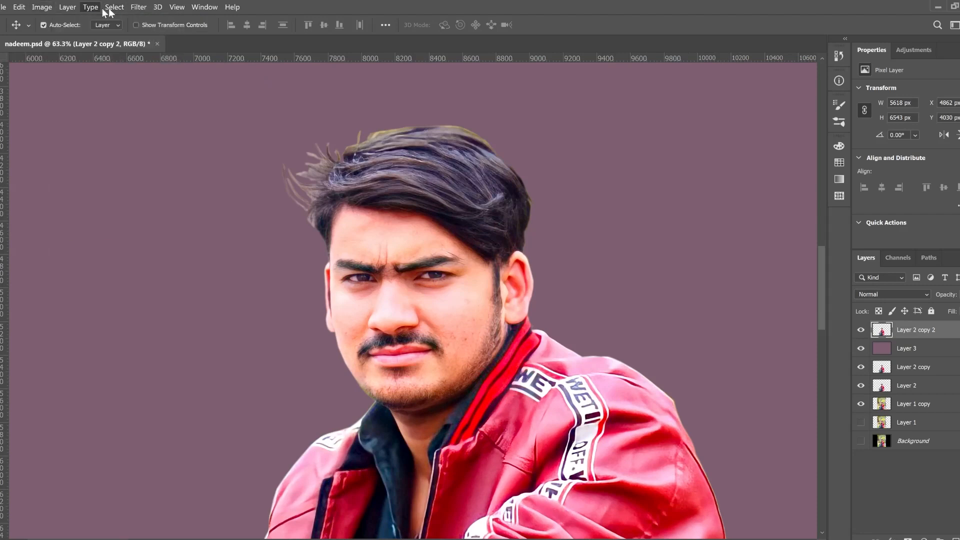
left_click(139, 7)
left_click(310, 259)
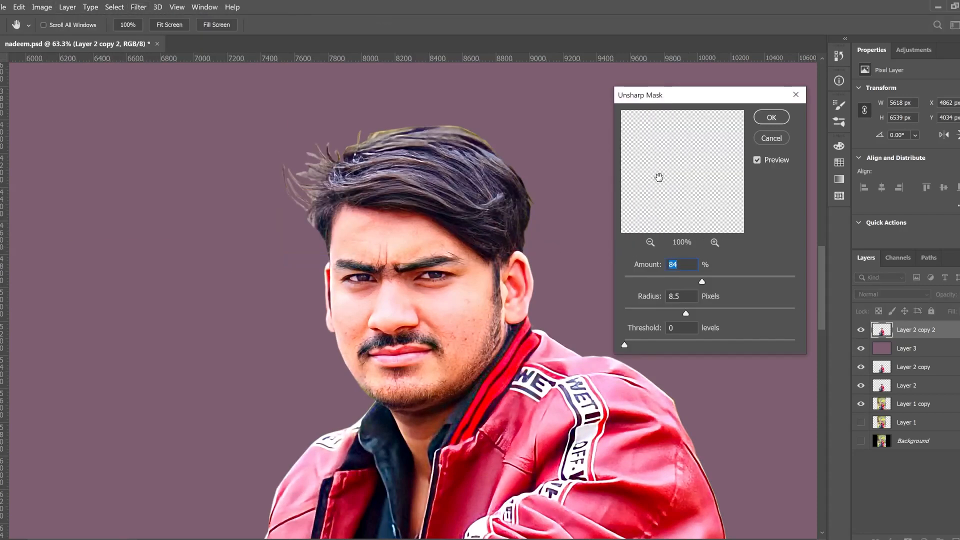
left_click(651, 242)
left_click(651, 243)
left_click_drag(662, 167, 684, 171)
left_click(715, 242)
left_click(715, 243)
Sharpen the cut-out with an Unsharp Mask amount of 104% and a reduced radius.
mouse_move(685, 313)
left_mouse_down()
mouse_move(703, 313)
mouse_move(676, 313)
left_mouse_up()
mouse_move(702, 281)
left_mouse_down()
mouse_move(799, 281)
mouse_move(718, 281)
left_mouse_up()
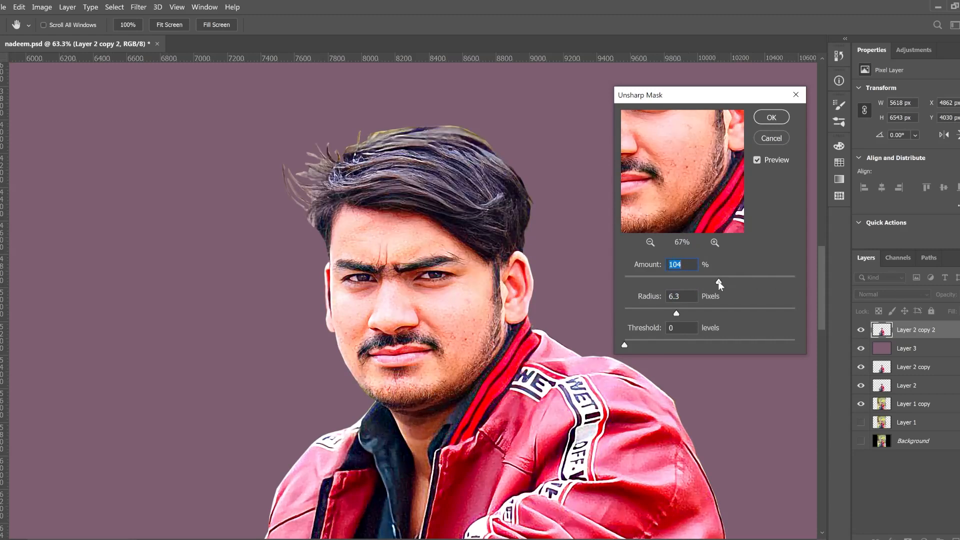
left_click_drag(676, 313, 673, 313)
left_click(771, 117)
Duplicate the sharpened cut-out layer, hiding the original beneath it, and activate the Smudge tool.
key("ctrl+j")
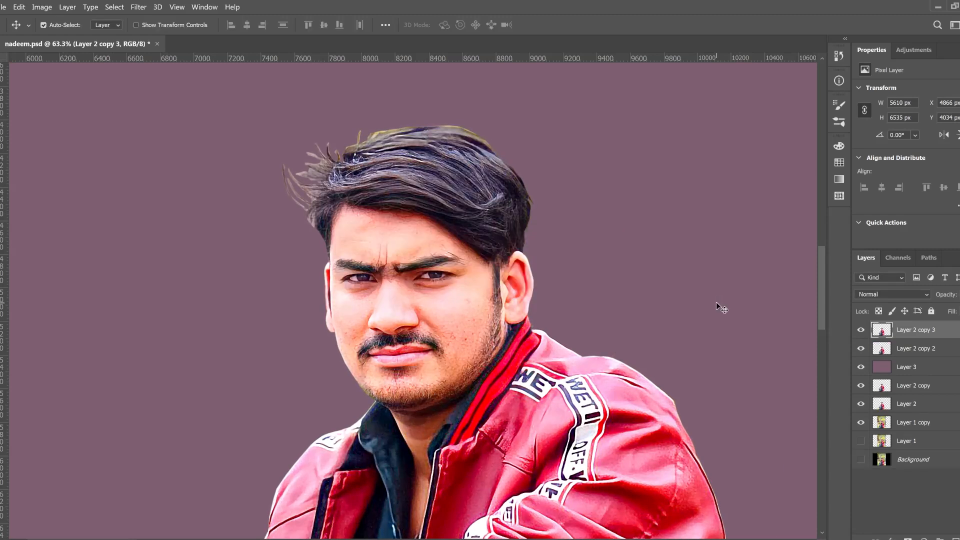
scroll(434, 218, "up", 5)
left_click(1, 232)
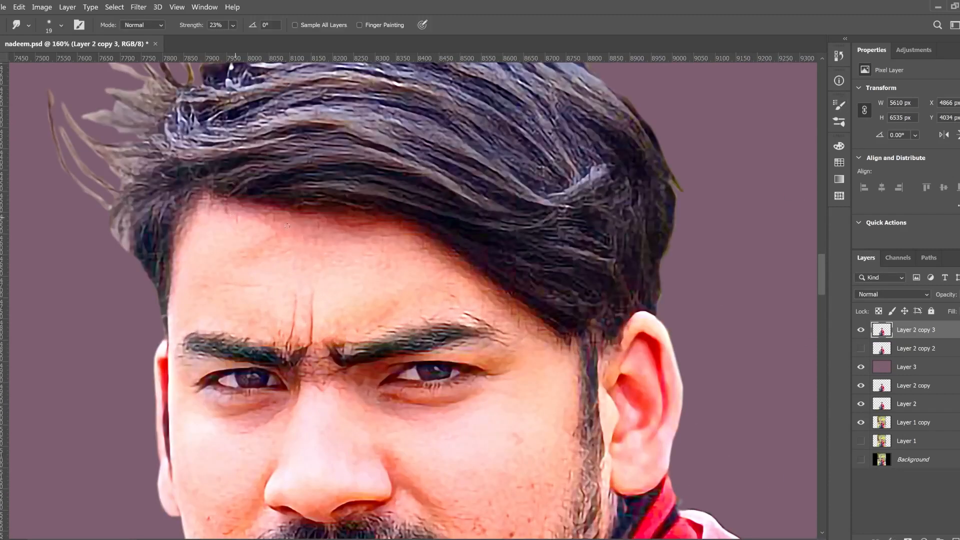
Choose the 65 px Smoothing Smudge Brush from the "final burshes" brush group.
key("F5")
left_click(578, 297)
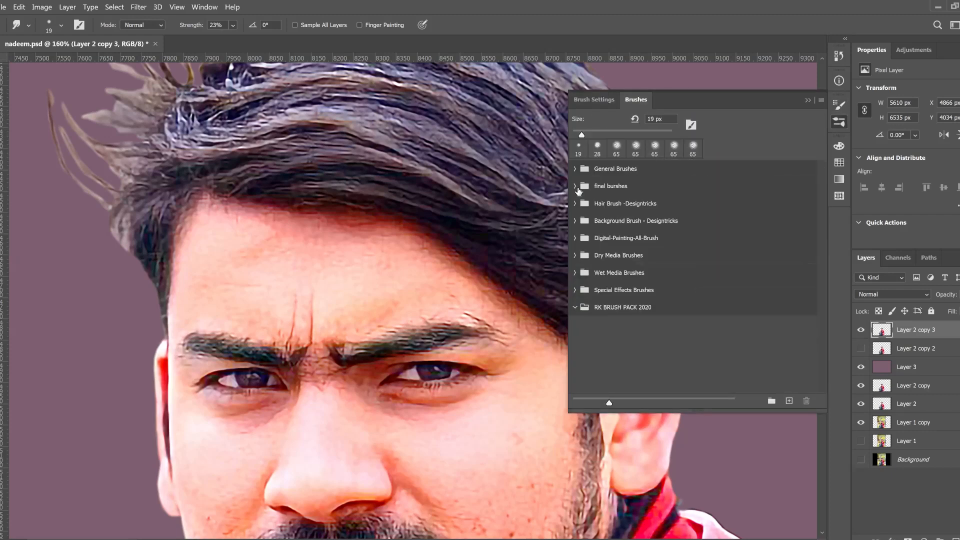
left_click(576, 186)
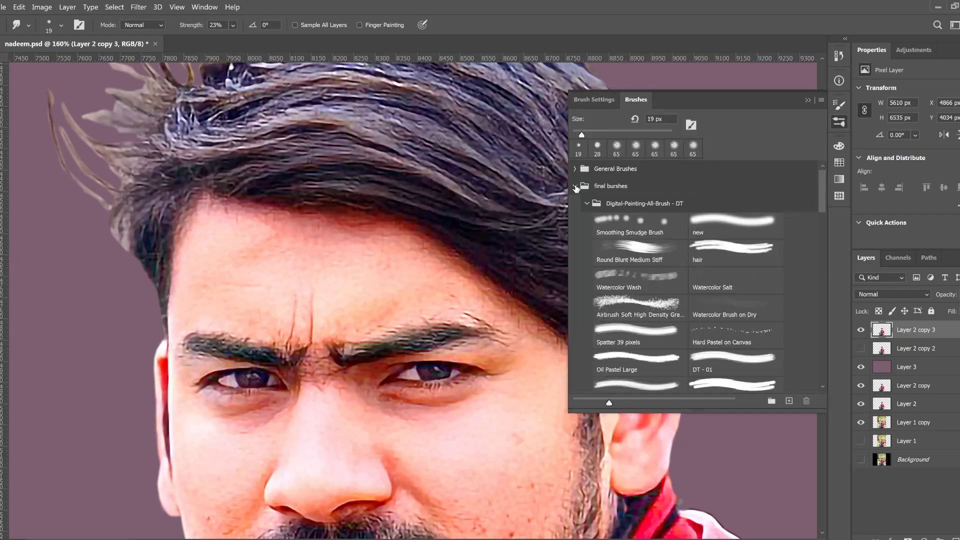
left_click(575, 187)
left_click(575, 203)
left_click(575, 204)
left_click(574, 236)
left_click_drag(568, 236, 693, 235)
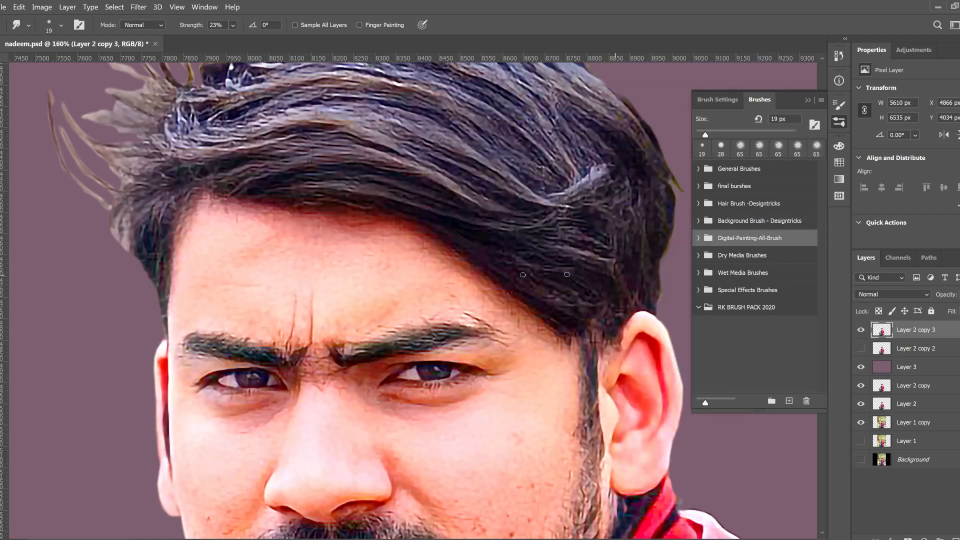
left_click(699, 187)
left_click(752, 226)
left_click(379, 284)
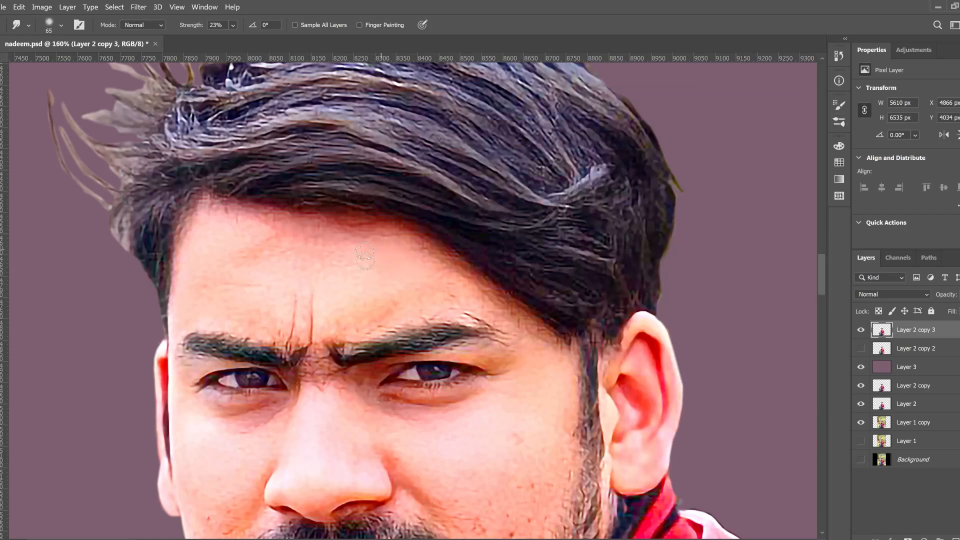
Set the Smudge strength to 49% and smooth the forehead skin between hairline and eyebrows with a smaller brush.
left_click_drag(233, 24, 260, 43)
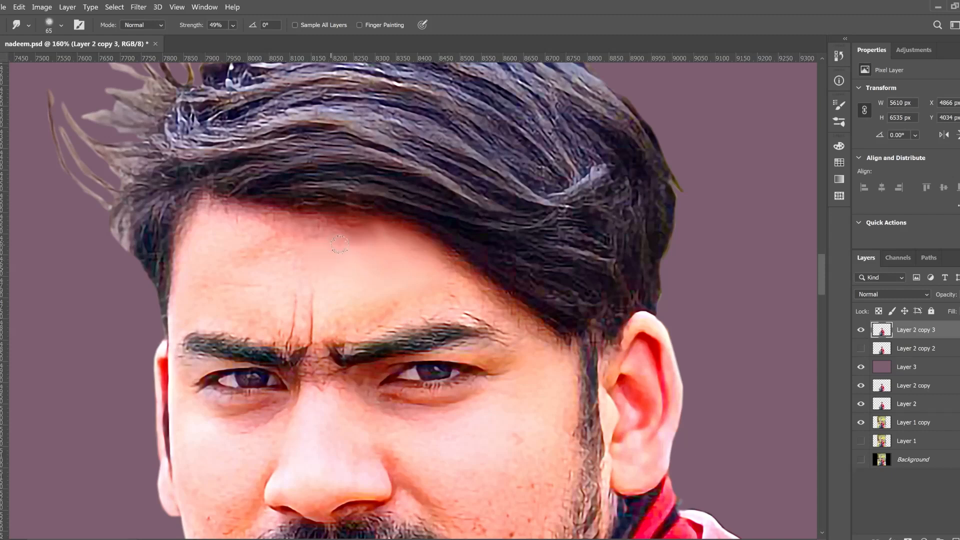
key("bracketleft")
scroll(425, 274, "up", 2)
mouse_move(448, 246)
left_mouse_down()
mouse_move(438, 236)
mouse_move(451, 280)
left_mouse_up()
left_click_drag(468, 324, 527, 353)
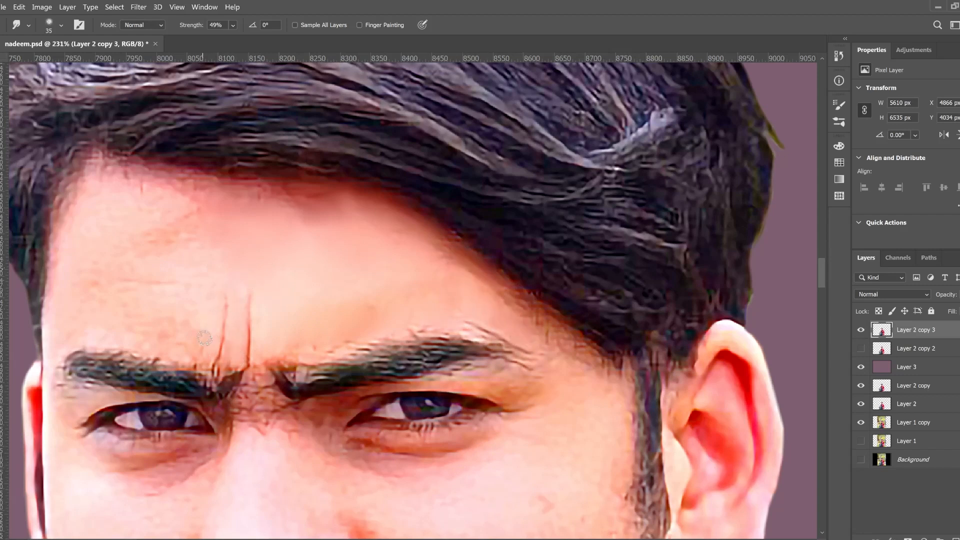
left_click_drag(340, 245, 510, 252)
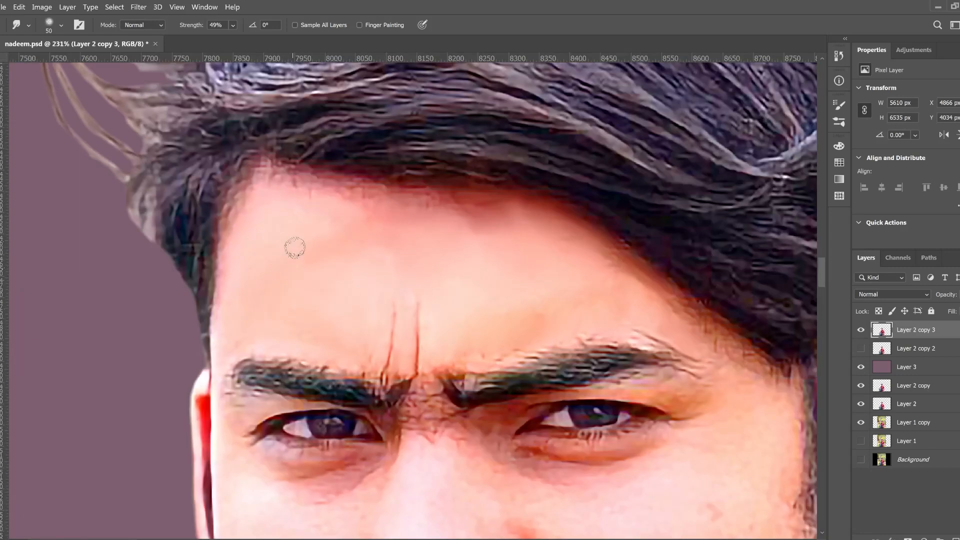
Smudge the skin of the man's right cheek smooth, from below the eye down beside the nose.
mouse_move(217, 413)
left_mouse_down()
mouse_move(243, 453)
mouse_move(302, 406)
left_mouse_up()
mouse_move(280, 475)
left_mouse_down()
mouse_move(318, 477)
mouse_move(295, 495)
mouse_move(368, 479)
left_mouse_up()
scroll(374, 425, "down", 6)
scroll(366, 437, "up", 6)
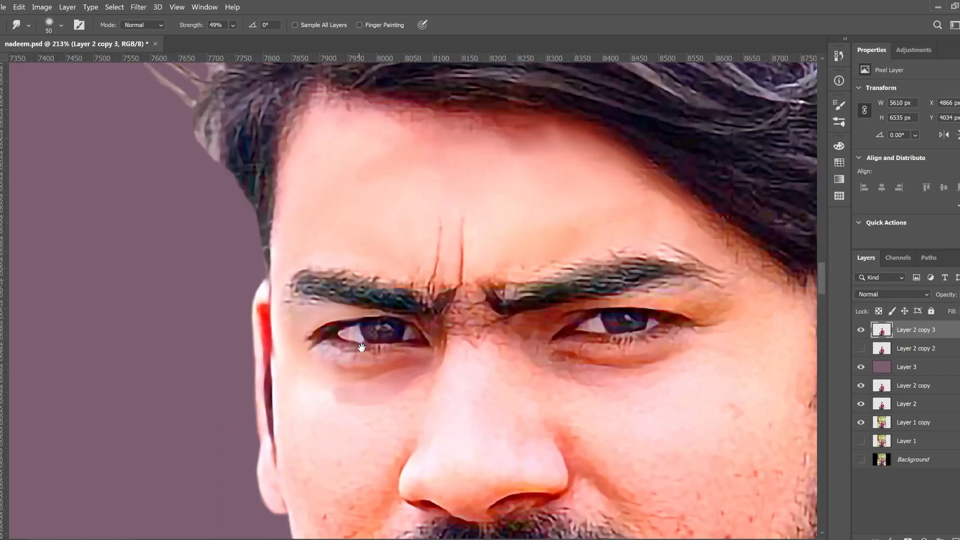
mouse_move(345, 395)
left_mouse_down()
mouse_move(372, 374)
mouse_move(415, 380)
mouse_move(410, 405)
left_mouse_up()
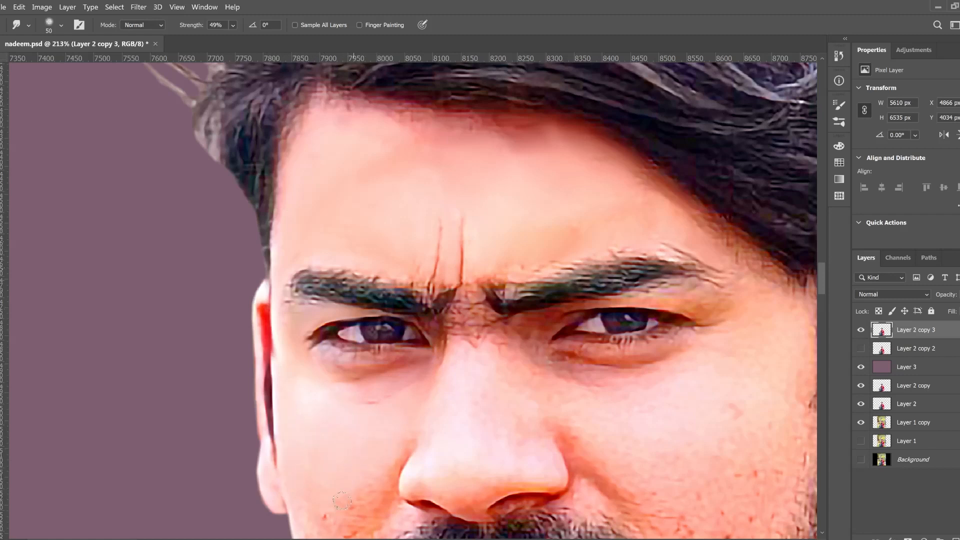
Smooth the skin under the man's right eye, over the nose, and on the cheek beside the moustache.
scroll(299, 461, "down", 3)
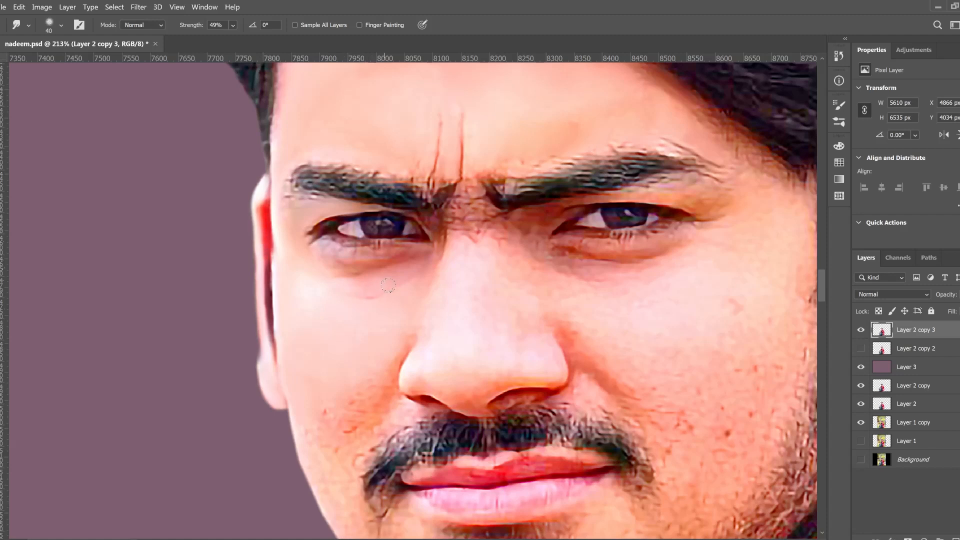
mouse_move(330, 252)
left_mouse_down()
mouse_move(424, 252)
mouse_move(424, 240)
left_mouse_up()
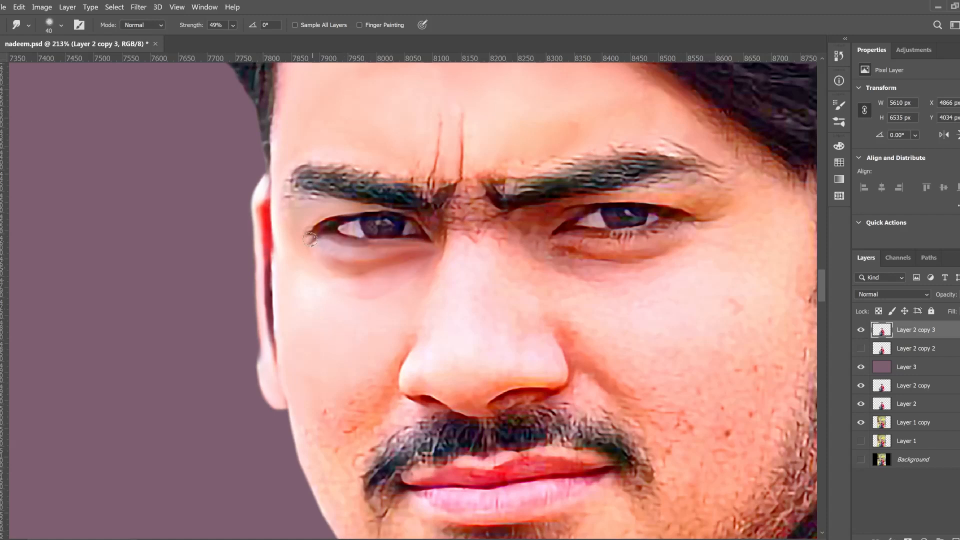
mouse_move(313, 232)
left_mouse_down()
mouse_move(405, 217)
mouse_move(436, 255)
left_mouse_up()
left_click_drag(473, 184, 464, 257)
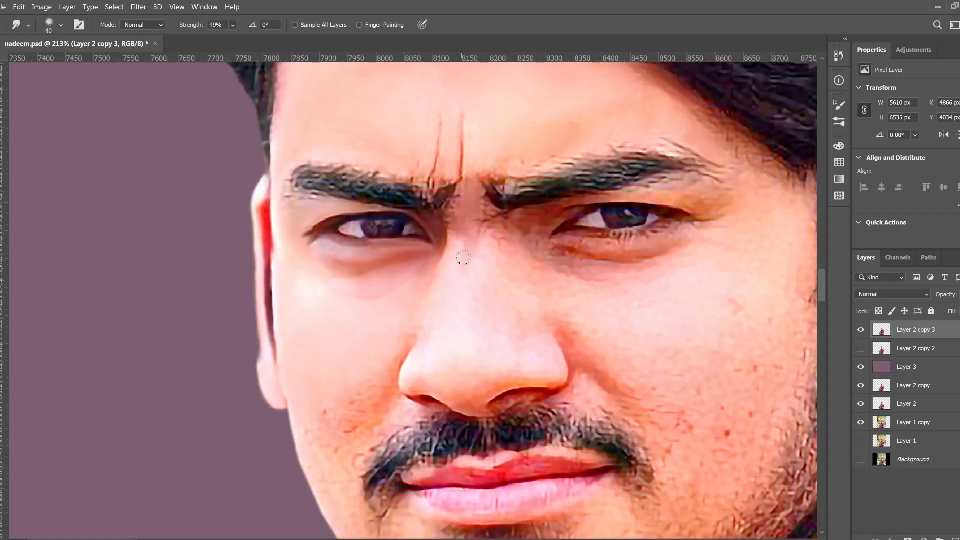
mouse_move(426, 316)
left_mouse_down()
mouse_move(445, 371)
mouse_move(519, 376)
left_mouse_up()
scroll(468, 270, "down", 2)
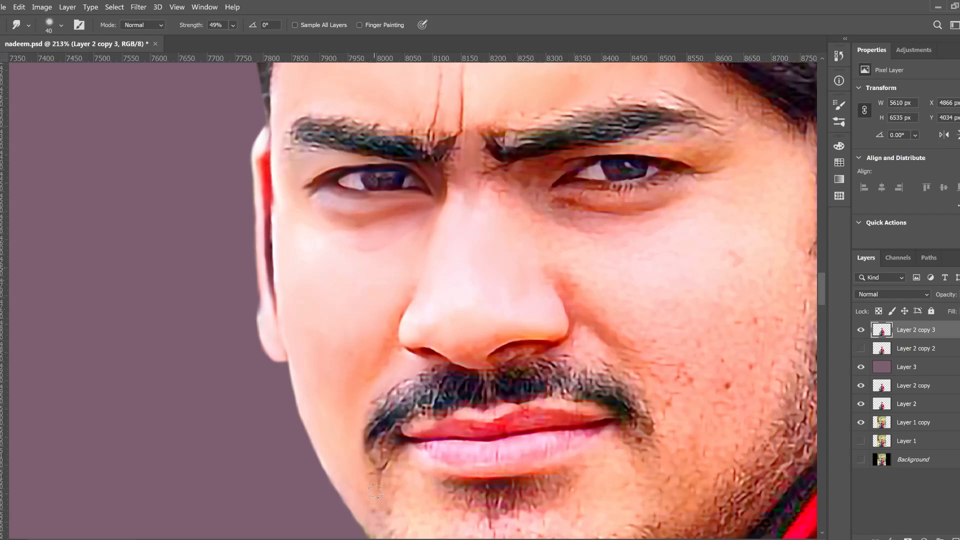
Smudge the skin of the man's left cheek smooth, from below the eye to the beard, enlarging the brush to 50 px.
scroll(395, 400, "up", 3)
scroll(604, 300, "down", 2)
scroll(625, 340, "right", 6)
scroll(500, 266, "up", 5)
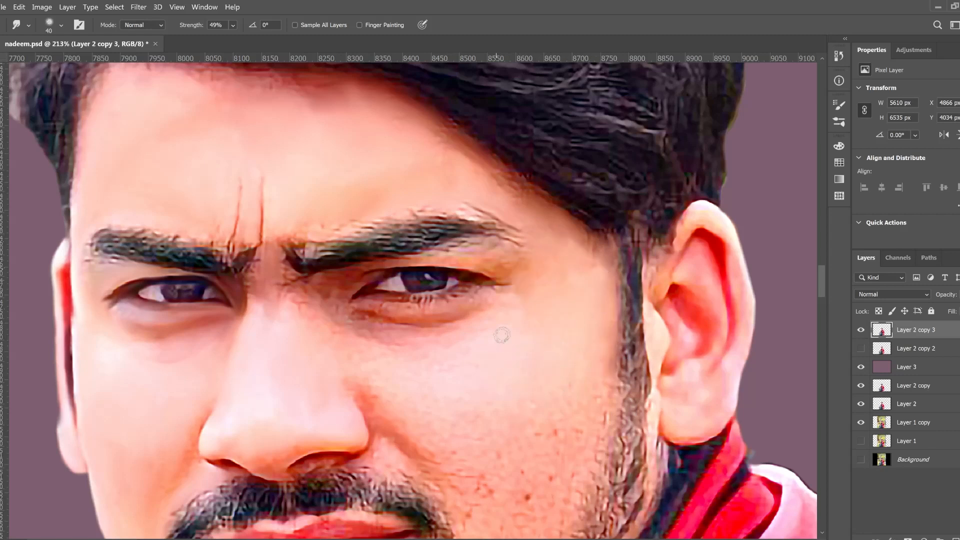
scroll(527, 411, "down", 3)
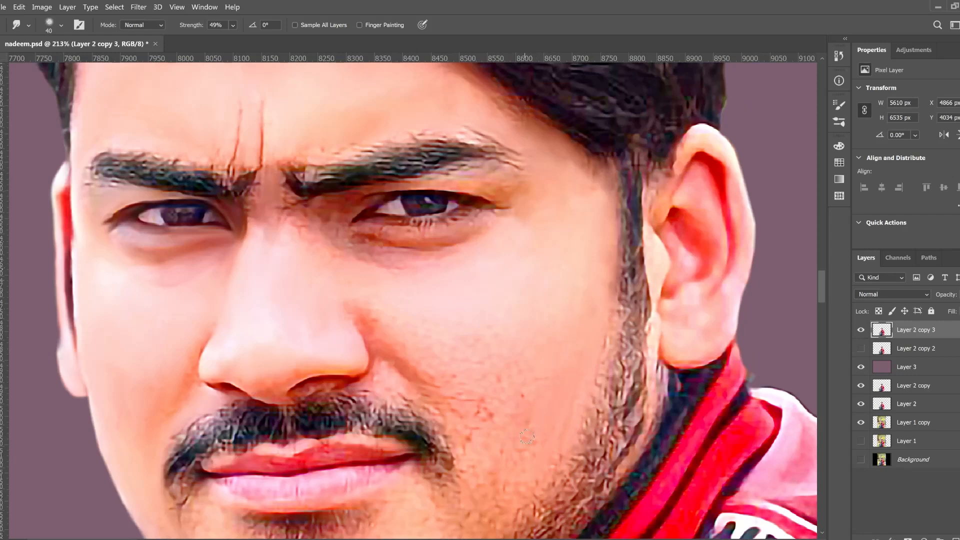
scroll(549, 368, "up", 2)
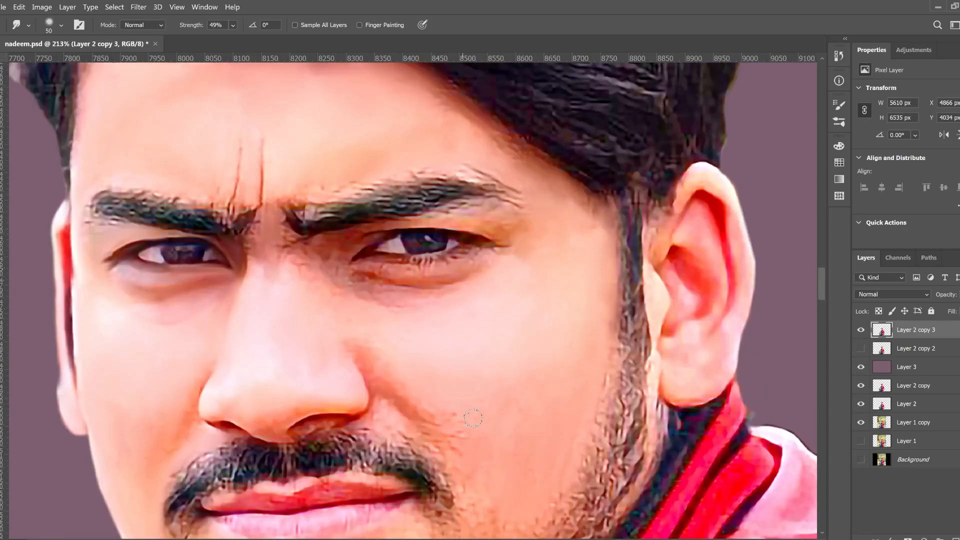
scroll(349, 340, "up", 4)
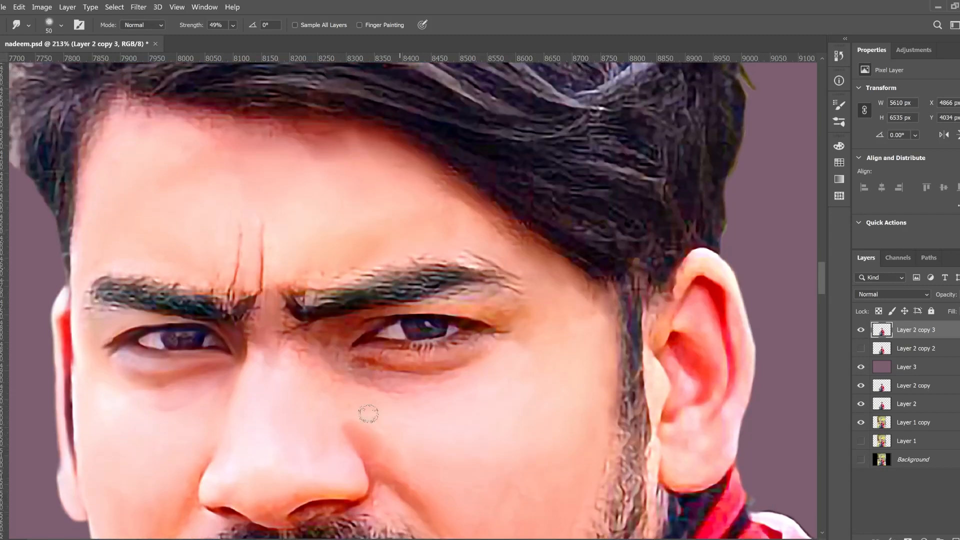
Smooth the skin around the man's left eye, covering the lid, the under-eye folds and the side of the nose bridge.
left_click_drag(354, 329, 525, 326)
left_click_drag(470, 290, 433, 299)
left_click_drag(360, 350, 483, 333)
scroll(483, 333, "down", 2)
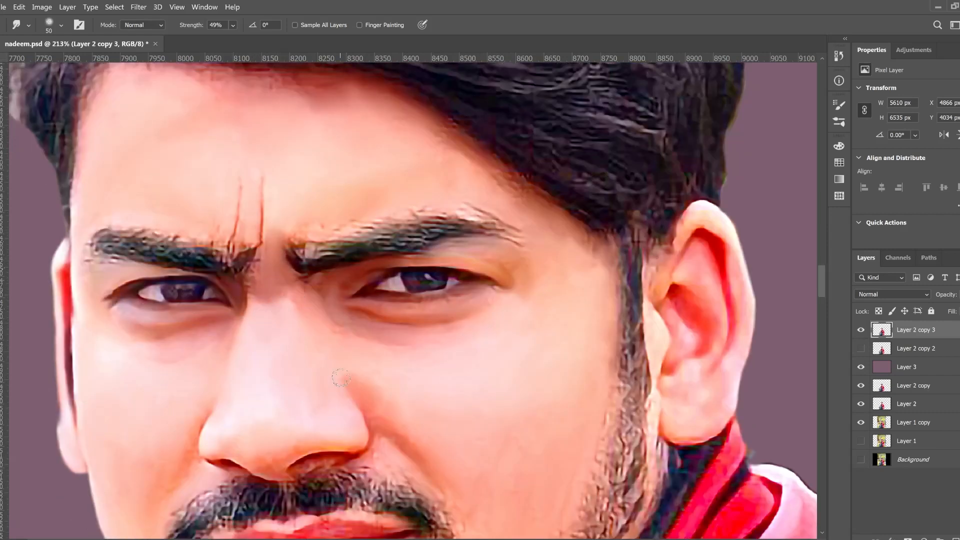
Reduce the Smudge brush to 25 px and smooth the edges of the nostrils and the underside of the nose.
scroll(342, 378, "up", 2)
key("bracketleft")
key("bracketleft")
key("bracketleft")
key("bracketleft")
key("bracketleft")
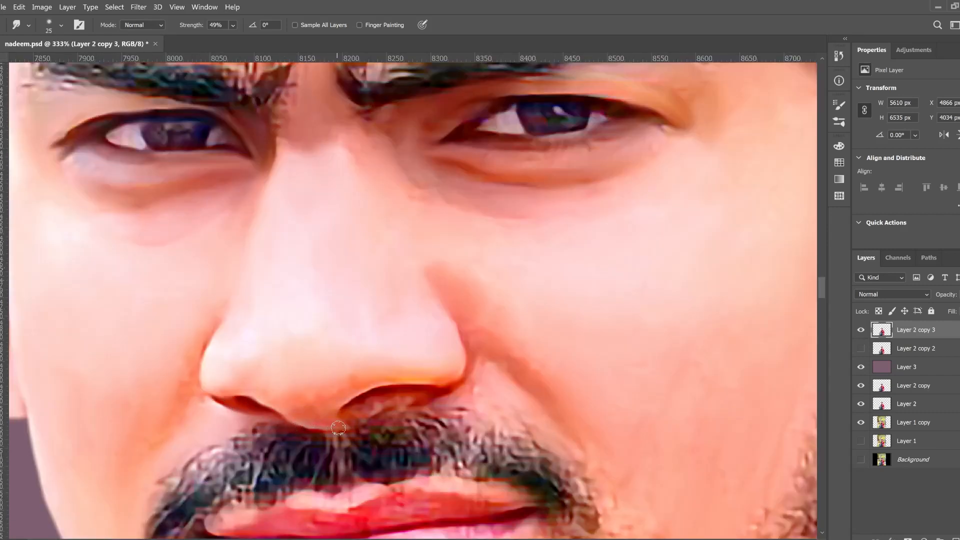
left_click_drag(338, 429, 302, 407)
mouse_move(434, 391)
left_mouse_down()
mouse_move(353, 414)
mouse_move(445, 394)
left_mouse_up()
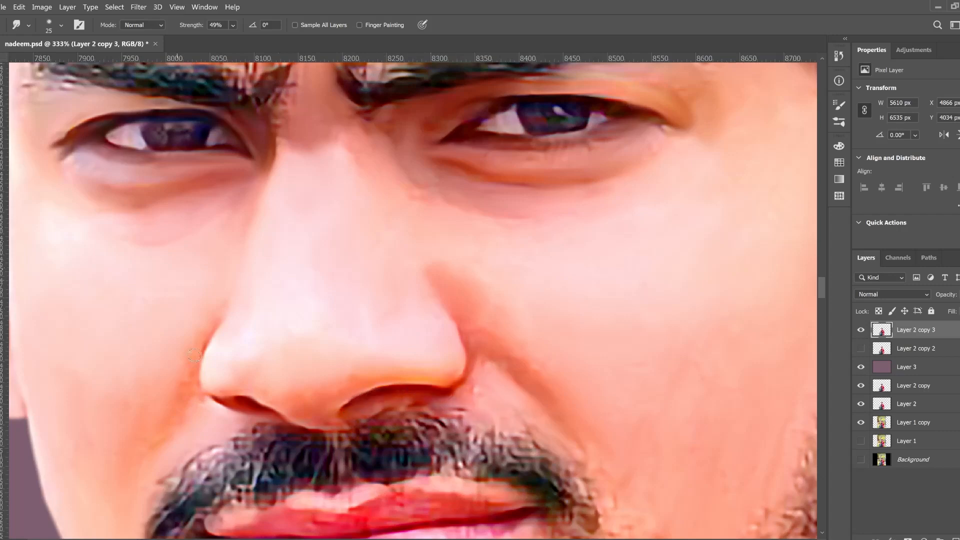
scroll(275, 343, "down", 9)
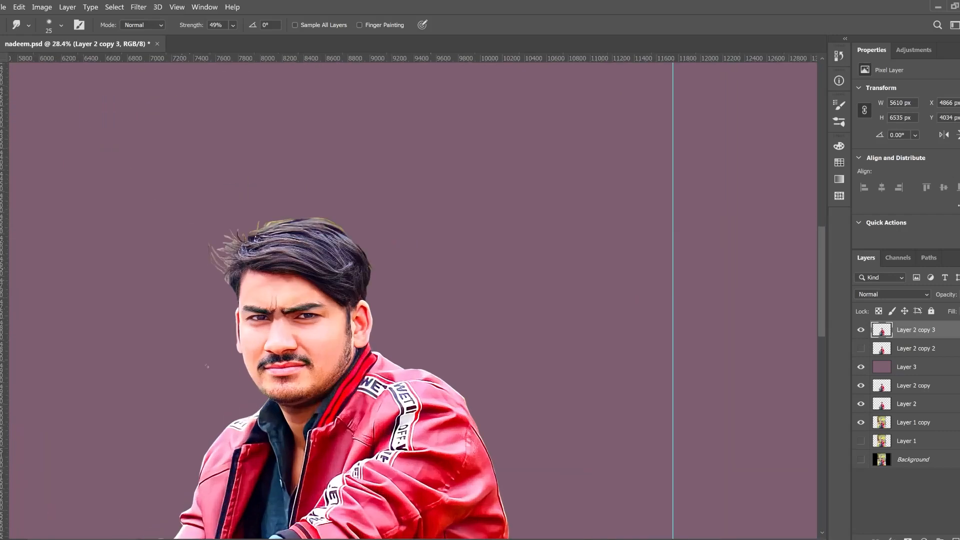
Enlarge the Smudge brush to 80 px and blend the sideburn and beard along the man's left jaw.
scroll(323, 345, "up", 7)
scroll(415, 310, "down", 3)
key("bracketright")
key("bracketright")
key("bracketright")
key("bracketright")
key("bracketright")
key("bracketright")
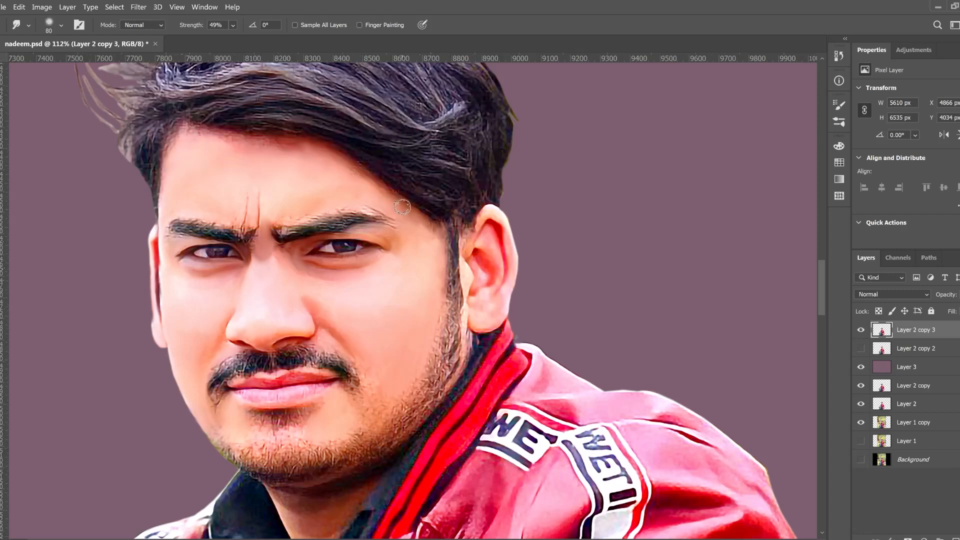
mouse_move(460, 318)
left_mouse_down()
mouse_move(411, 431)
mouse_move(333, 455)
mouse_move(363, 400)
mouse_move(335, 372)
left_mouse_up()
scroll(323, 381, "up", 5)
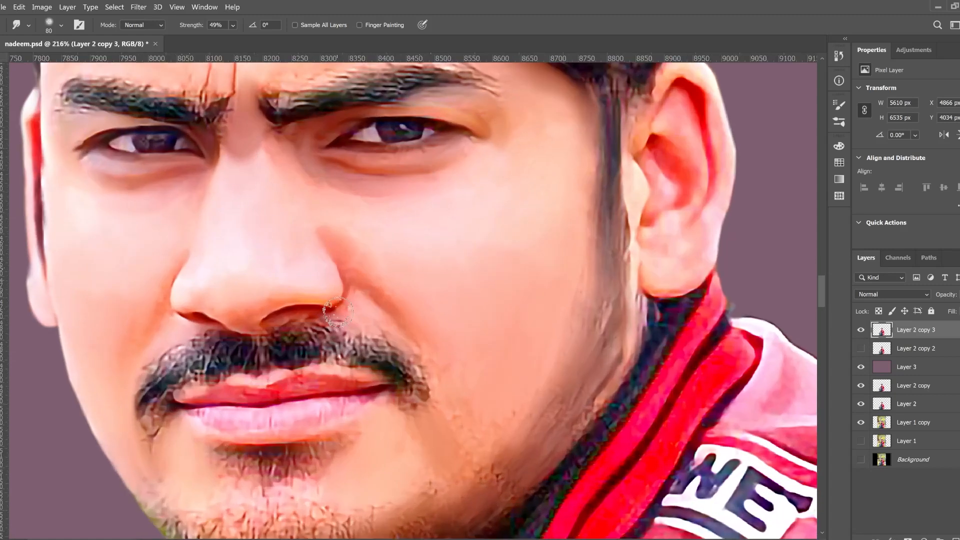
Smudge the moustache, the lips and the skin around the mouth smooth, reducing the brush to 40 px.
mouse_move(352, 297)
left_mouse_down()
mouse_move(377, 350)
mouse_move(310, 332)
mouse_move(428, 400)
mouse_move(255, 348)
mouse_move(159, 368)
mouse_move(210, 340)
left_mouse_up()
left_click_drag(154, 426, 425, 388)
scroll(218, 420, "up", 3)
mouse_move(424, 387)
left_mouse_down()
mouse_move(394, 362)
mouse_move(165, 386)
mouse_move(400, 395)
mouse_move(345, 408)
mouse_move(202, 411)
left_mouse_up()
scroll(367, 384, "down", 2)
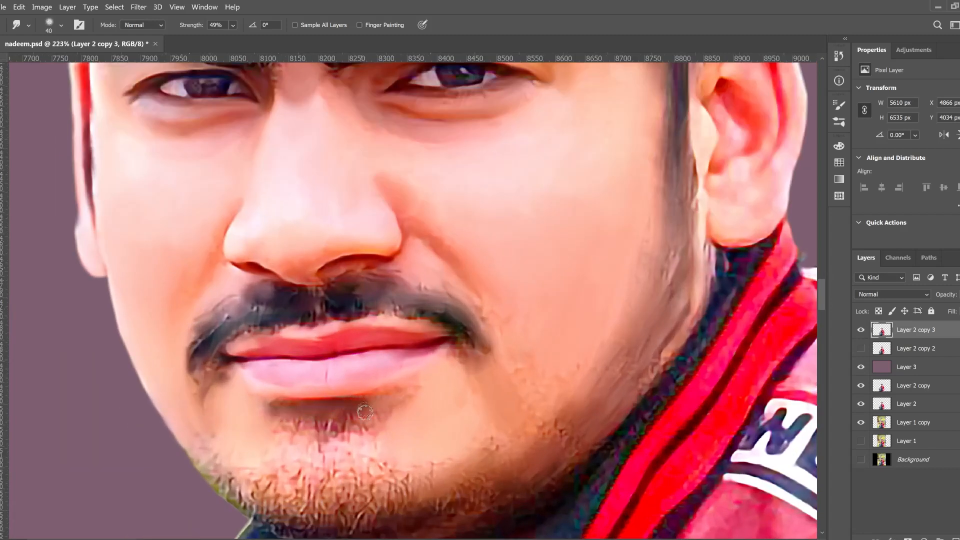
Blend the beard stubble across the chin and along the lower jawline with the 40 px Smudge brush.
mouse_move(325, 478)
left_mouse_down()
mouse_move(258, 489)
mouse_move(383, 493)
mouse_move(440, 483)
left_mouse_up()
scroll(436, 472, "down", 2)
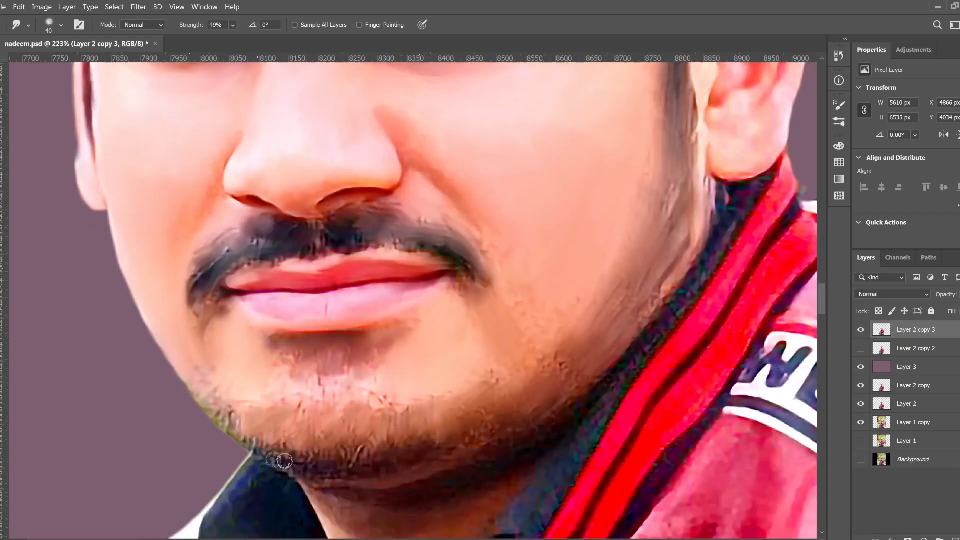
left_click_drag(290, 461, 362, 460)
left_click_drag(270, 448, 247, 430)
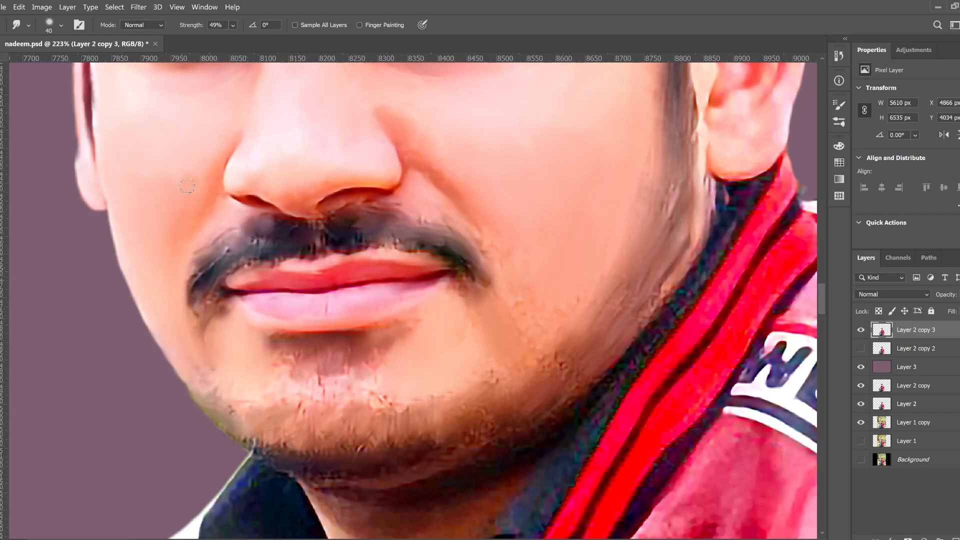
scroll(414, 187, "up", 1)
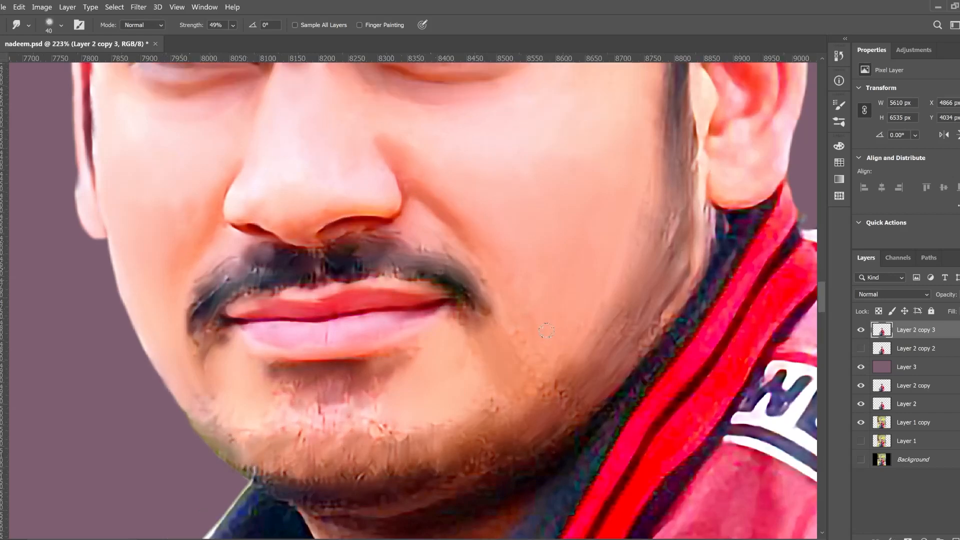
Reduce the Smudge brush to 15 px and smooth the details and lids of both eyes.
scroll(547, 330, "down", 6)
scroll(361, 150, "up", 10)
key("bracketleft")
key("bracketleft")
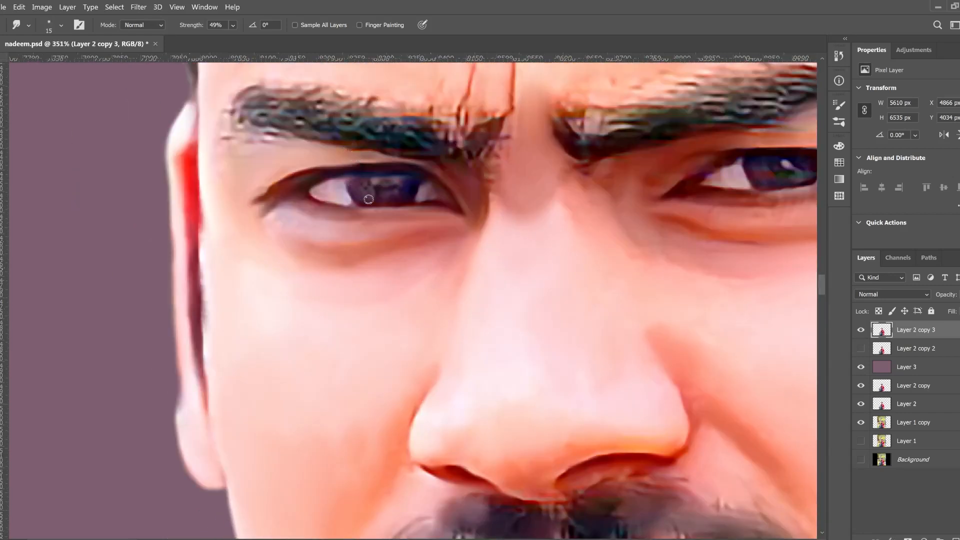
left_click_drag(449, 203, 177, 235)
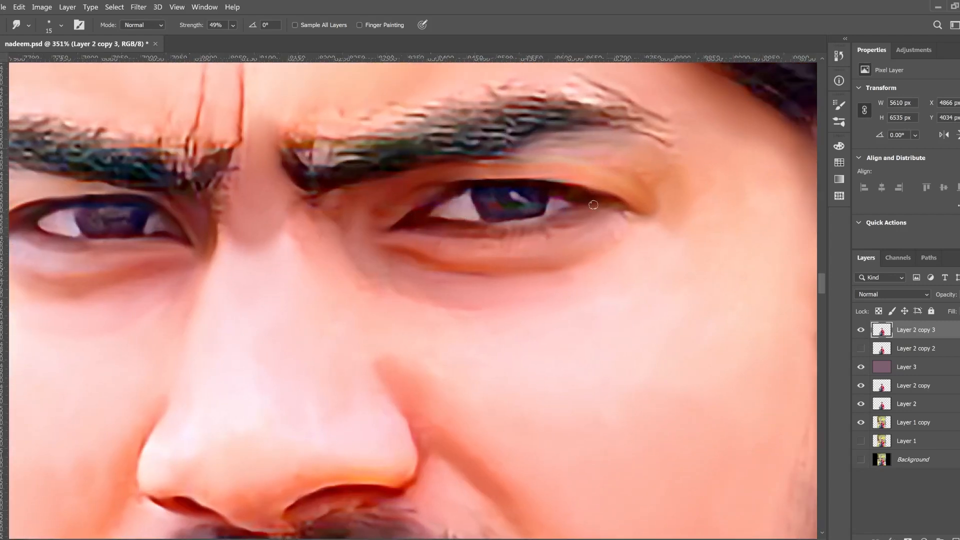
left_click_drag(593, 205, 160, 376)
Smudge the skin of the man's left ear smooth with a 30 px brush, including the rim and inner folds.
left_click_drag(515, 225, 509, 130)
mouse_move(464, 258)
left_mouse_down()
mouse_move(509, 191)
mouse_move(571, 185)
left_mouse_up()
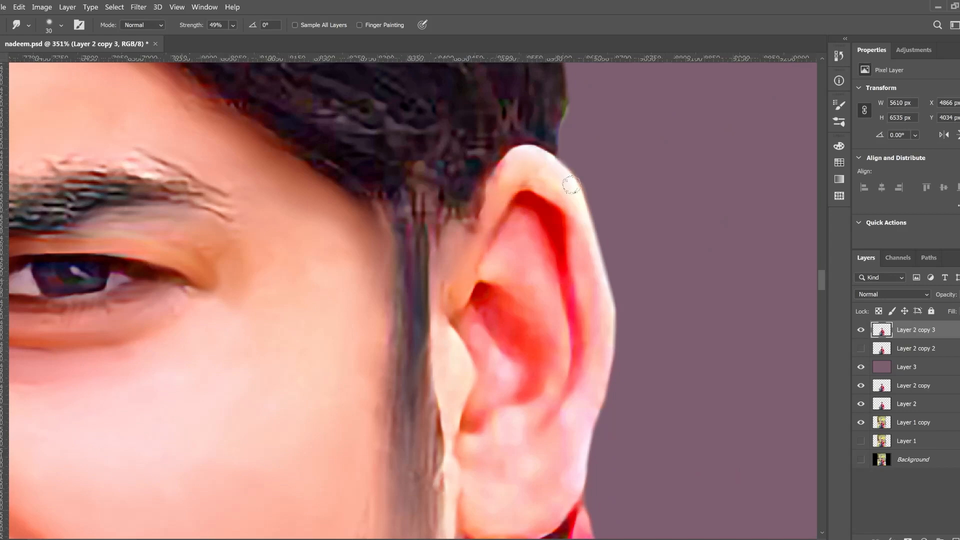
scroll(531, 343, "down", 3)
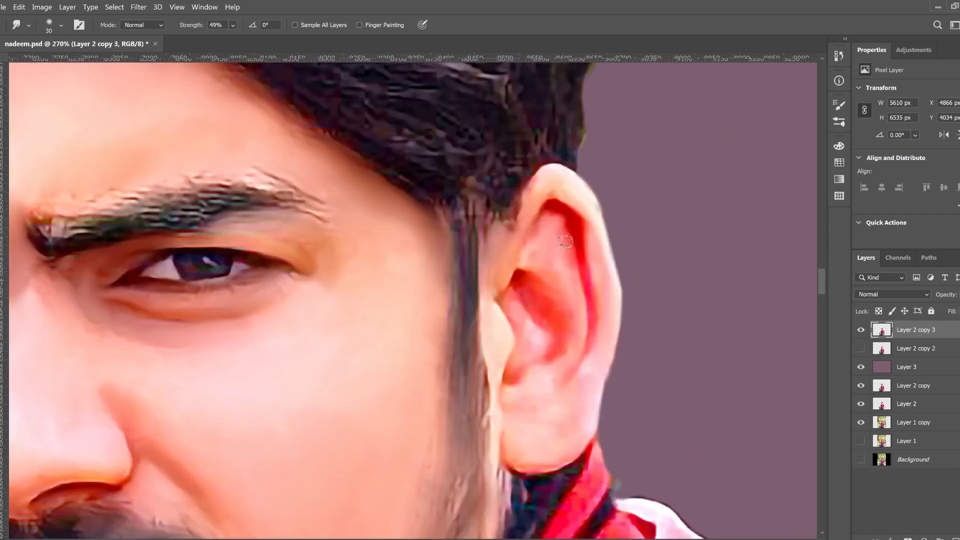
key("ctrl+0")
Smooth the skin of the neck below the chin and the chest between the shirt collars with the 30 px Smudge brush.
scroll(433, 393, "up", 6)
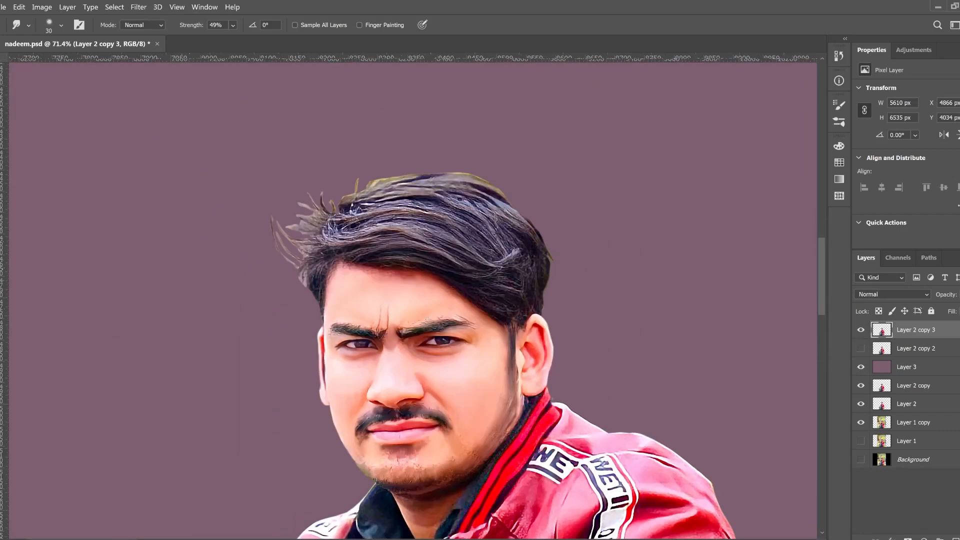
scroll(433, 394, "up", 3)
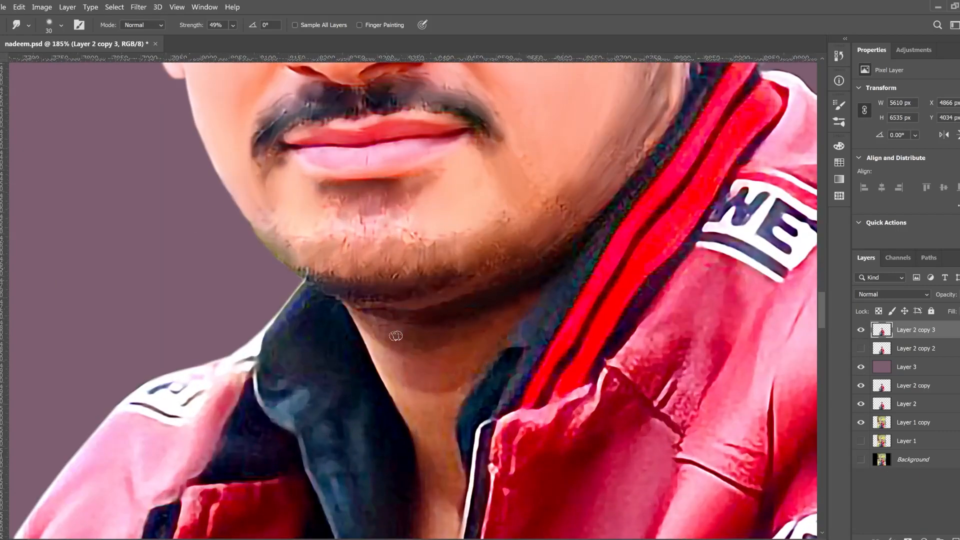
scroll(395, 336, "up", 2)
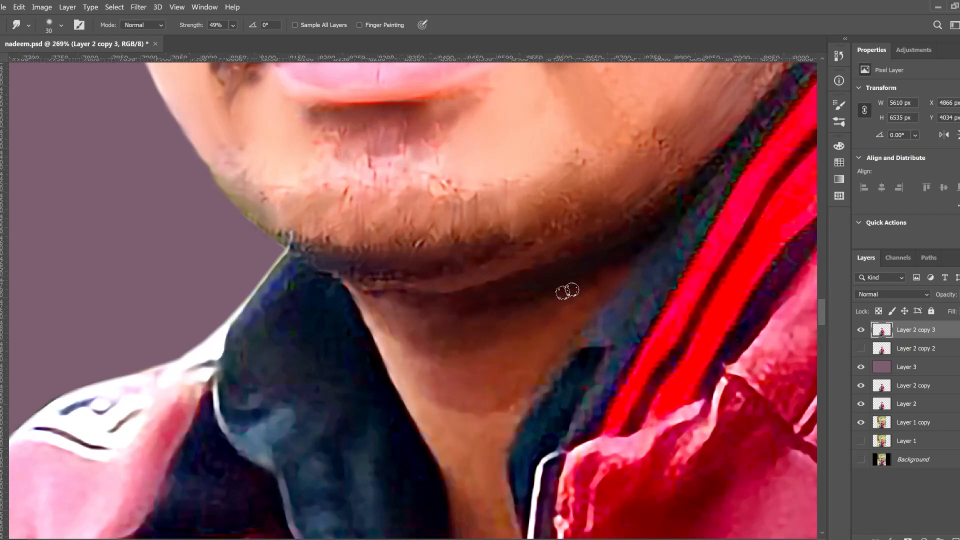
scroll(468, 367, "down", 3)
scroll(457, 452, "down", 6)
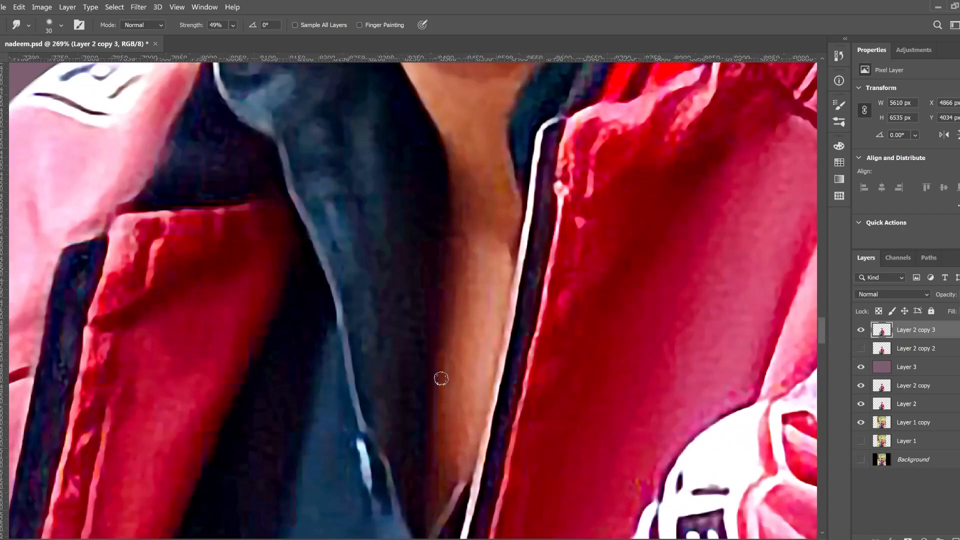
scroll(475, 325, "up", 3)
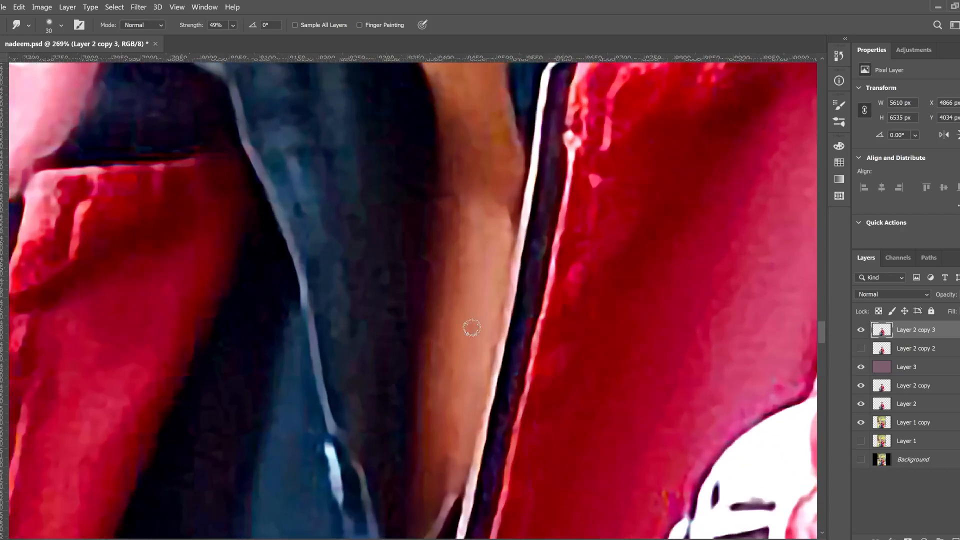
scroll(471, 325, "up", 1)
scroll(477, 304, "down", 10)
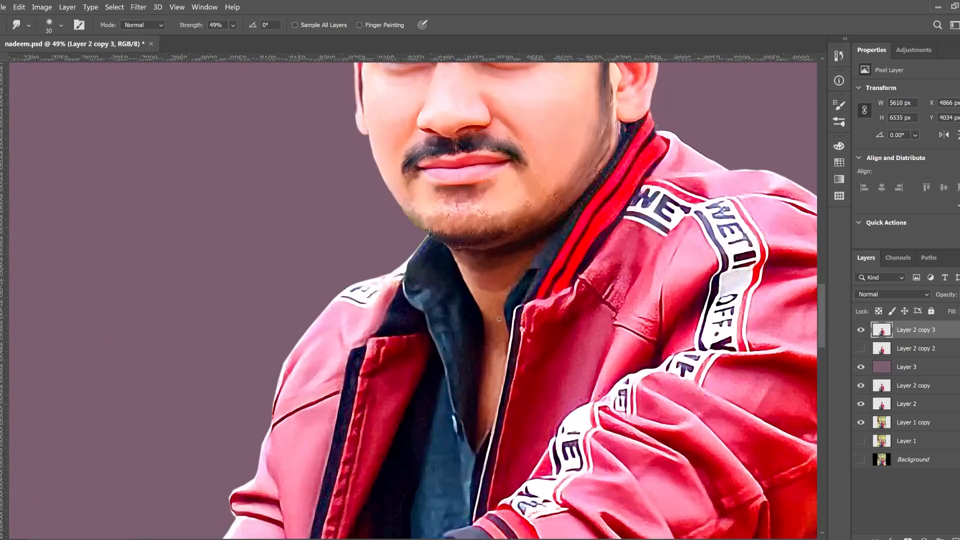
scroll(475, 293, "up", 10)
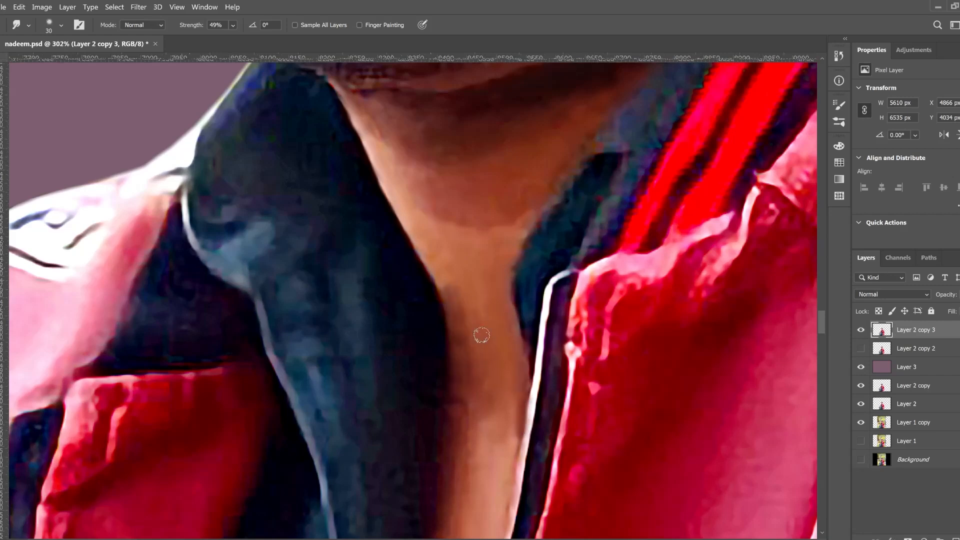
Choose the 34 px Hair 34 brush from the "Hair Brush -Designtricks" group for smudging.
scroll(480, 335, "down", 9)
scroll(465, 139, "up", 3)
key("F5")
left_click(677, 99)
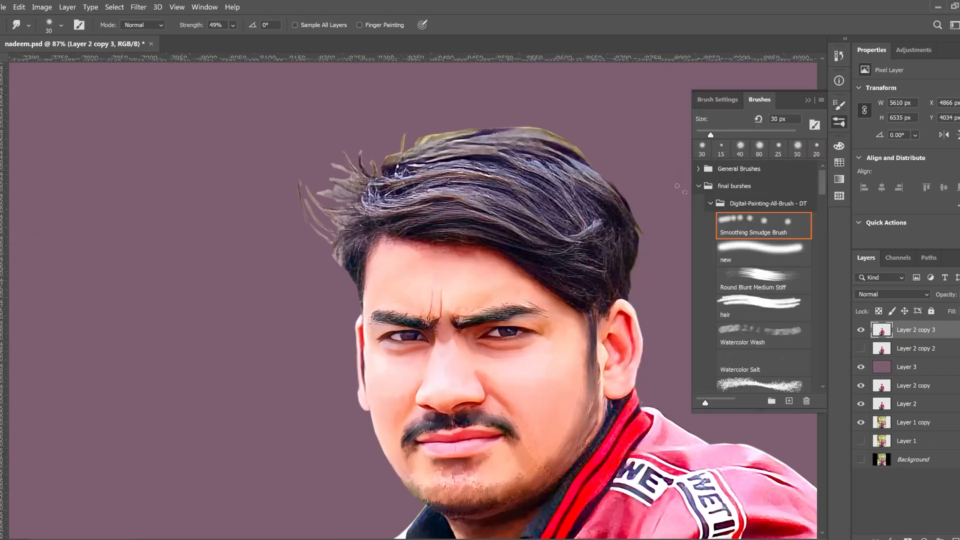
left_click(711, 203)
left_click(764, 343)
key("F5")
Set the Smudge strength to 84% and smooth the front hair along the hairline from the forehead toward the left ear.
scroll(339, 245, "up", 3)
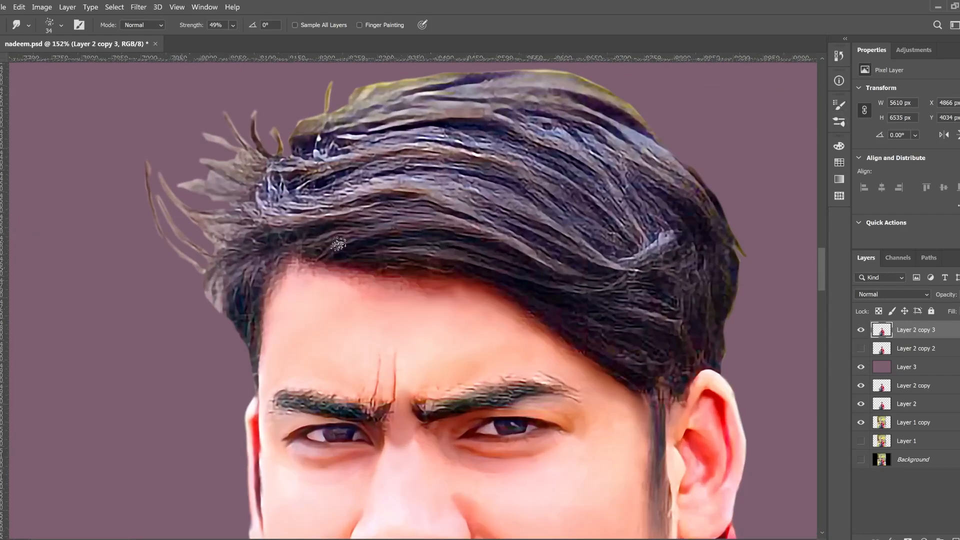
left_click_drag(311, 255, 472, 225)
left_click_drag(381, 260, 509, 260)
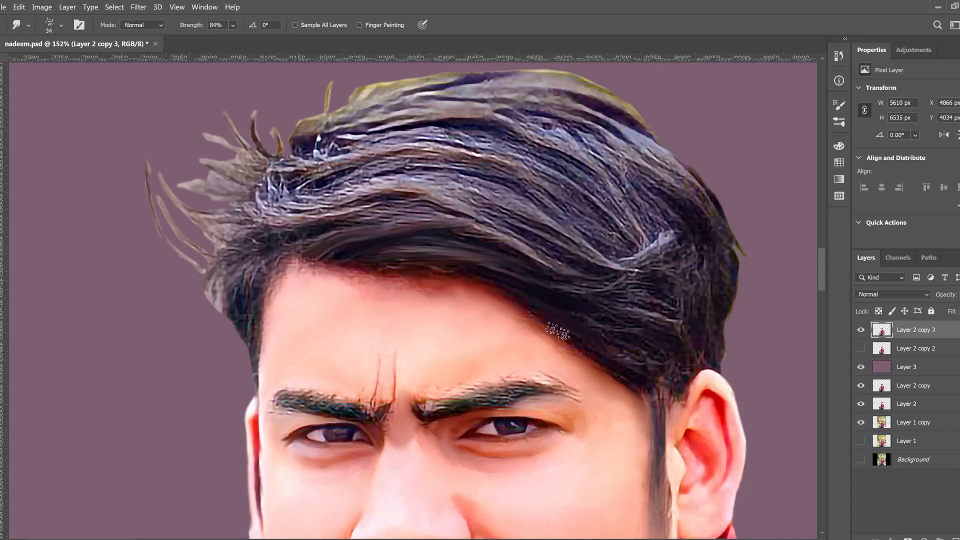
left_click_drag(563, 334, 675, 368)
left_click_drag(609, 336, 658, 334)
left_click_drag(563, 284, 684, 324)
Smudge the middle hair strands along their flow, sweeping them from above the forehead toward the back of the head.
left_click_drag(496, 244, 628, 294)
left_click_drag(335, 240, 606, 284)
mouse_move(322, 214)
left_mouse_down()
mouse_move(450, 205)
mouse_move(633, 272)
left_mouse_up()
mouse_move(351, 201)
left_mouse_down()
mouse_move(625, 270)
mouse_move(635, 262)
left_mouse_up()
mouse_move(622, 269)
left_mouse_down()
mouse_move(704, 260)
mouse_move(675, 299)
mouse_move(692, 339)
left_mouse_up()
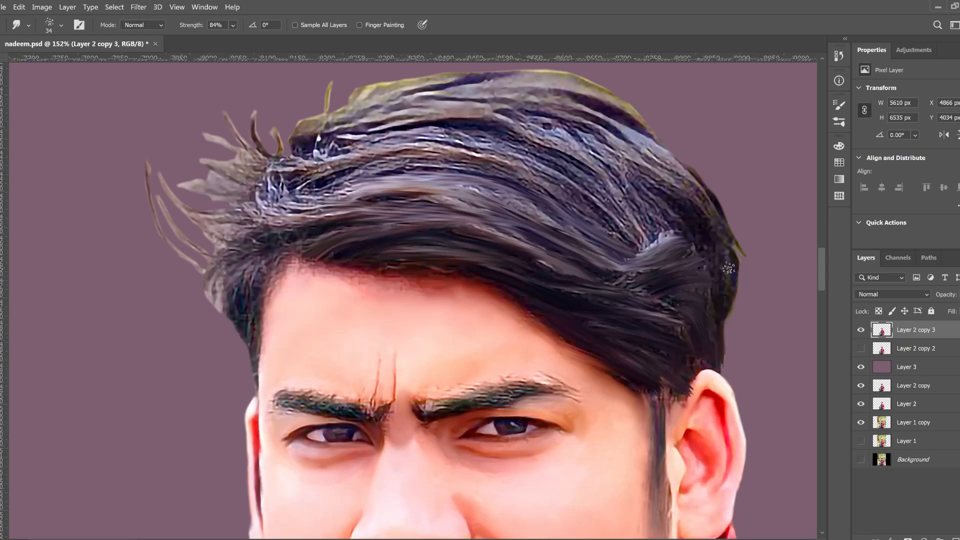
Set the Smudge strength to 62% and soften the hair at the man's right temple and the loose strands above it.
left_click(238, 316)
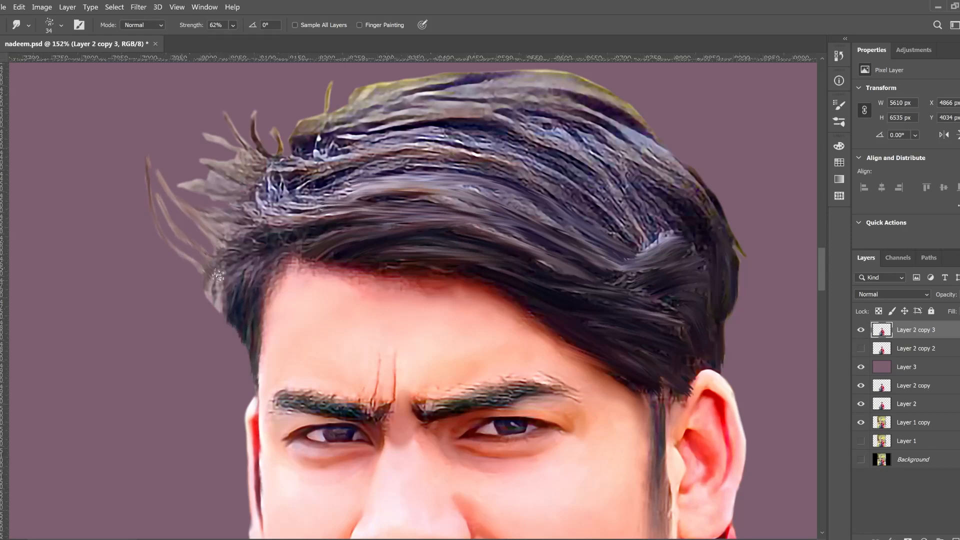
scroll(209, 306, "up", 3)
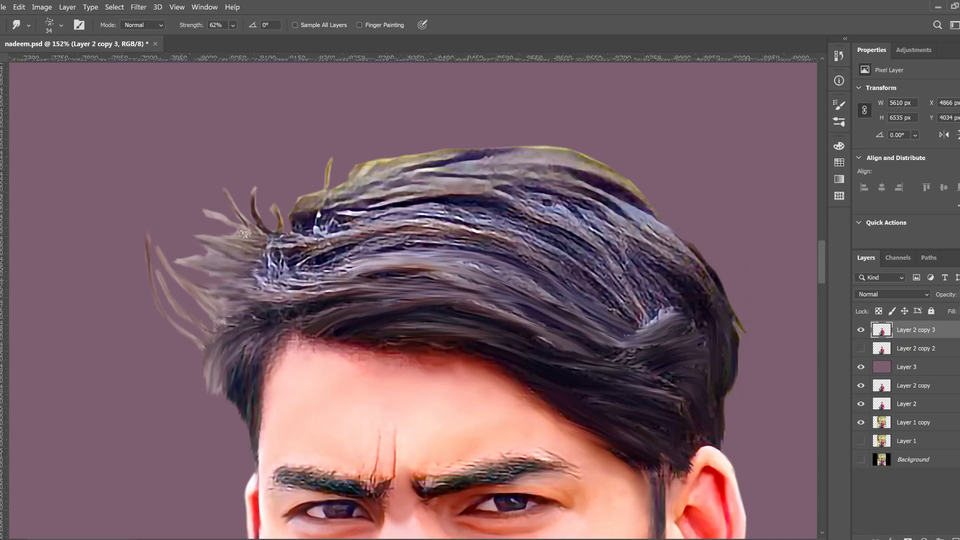
mouse_move(282, 194)
left_mouse_down()
mouse_move(335, 256)
mouse_move(278, 286)
mouse_move(331, 265)
mouse_move(391, 219)
mouse_move(287, 235)
mouse_move(318, 199)
left_mouse_up()
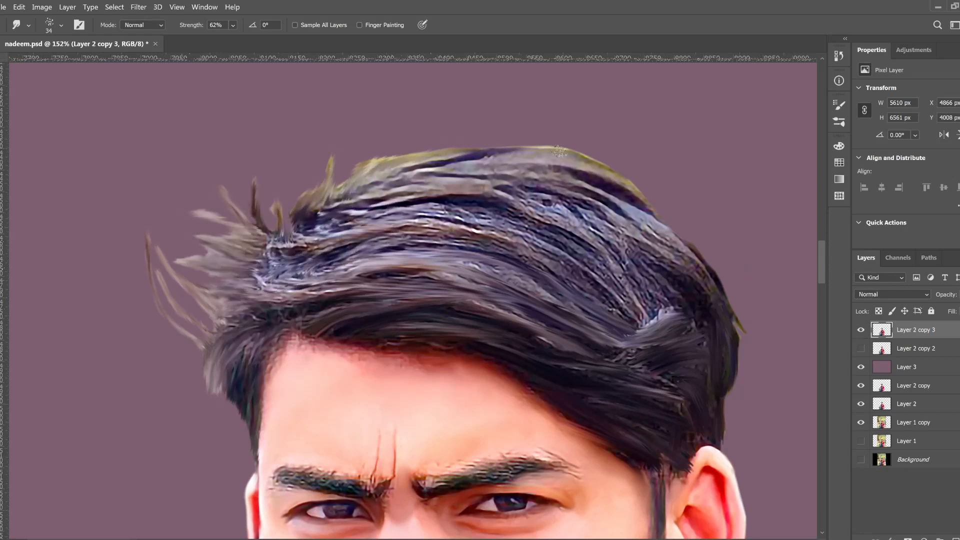
Smudge the upper hair strands smooth from the crown down toward the back of the head.
left_click_drag(495, 198, 640, 262)
left_click_drag(535, 175, 666, 238)
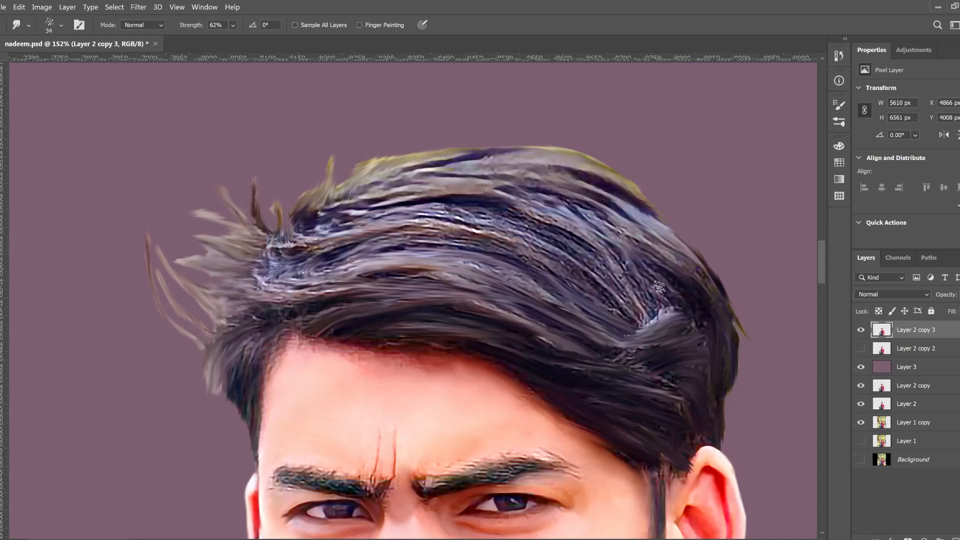
left_click_drag(515, 201, 660, 290)
Choose a 34 px brush from the "Hair Brush -Designtricks" group for further hair smudging.
left_click(839, 105)
left_click(679, 99)
left_click(706, 203)
scroll(750, 320, "down", 1)
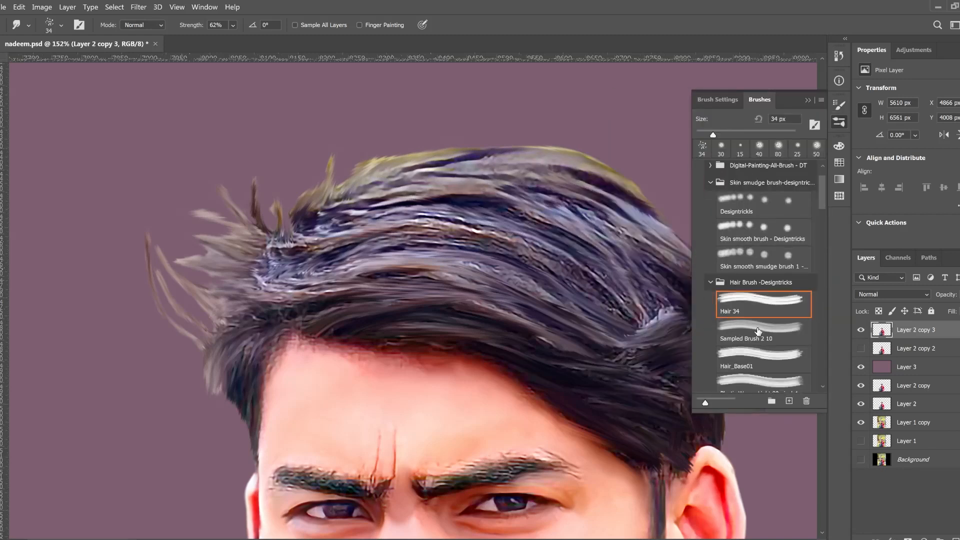
scroll(745, 328, "down", 1)
left_click(740, 329)
left_click(808, 100)
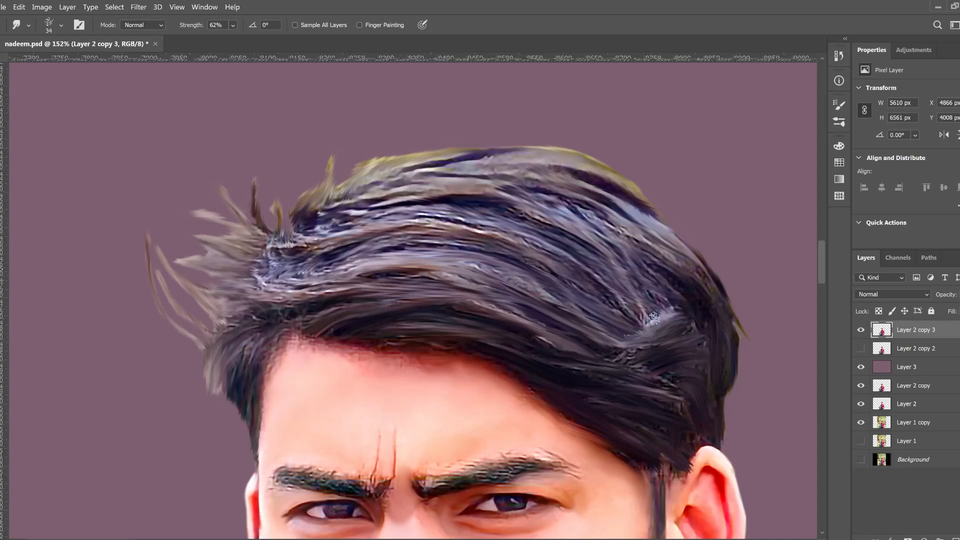
Smudge the hairline above the forehead and the eyebrow hairs with the hair brush.
mouse_move(303, 339)
left_mouse_down()
mouse_move(313, 318)
mouse_move(349, 331)
mouse_move(343, 356)
mouse_move(355, 360)
mouse_move(387, 364)
mouse_move(453, 348)
left_mouse_up()
scroll(565, 421, "down", 4)
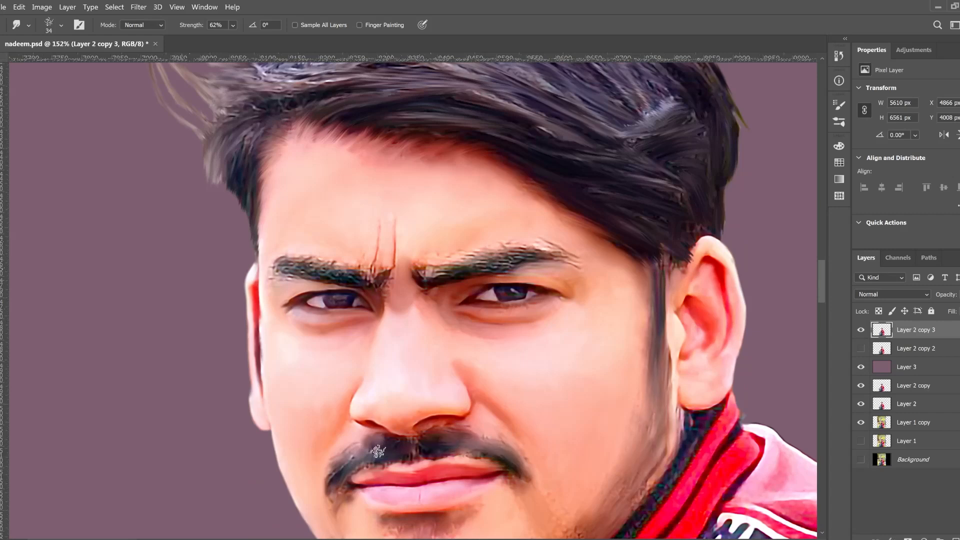
scroll(383, 470, "up", 2)
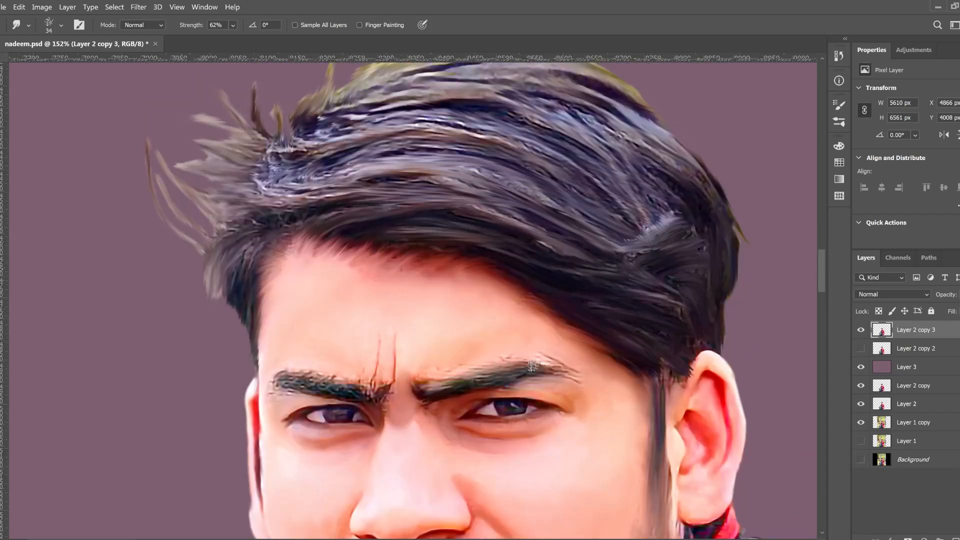
left_click_drag(386, 392, 305, 376)
scroll(265, 388, "up", 3)
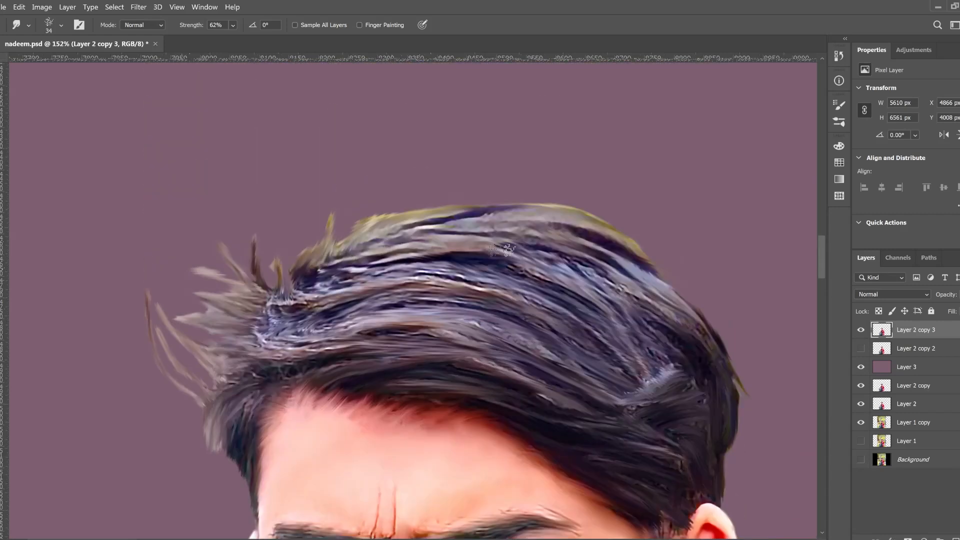
Switch the Smudge tool to a round 65 px brush and smooth the red striped collar of the jacket.
scroll(337, 258, "down", 5)
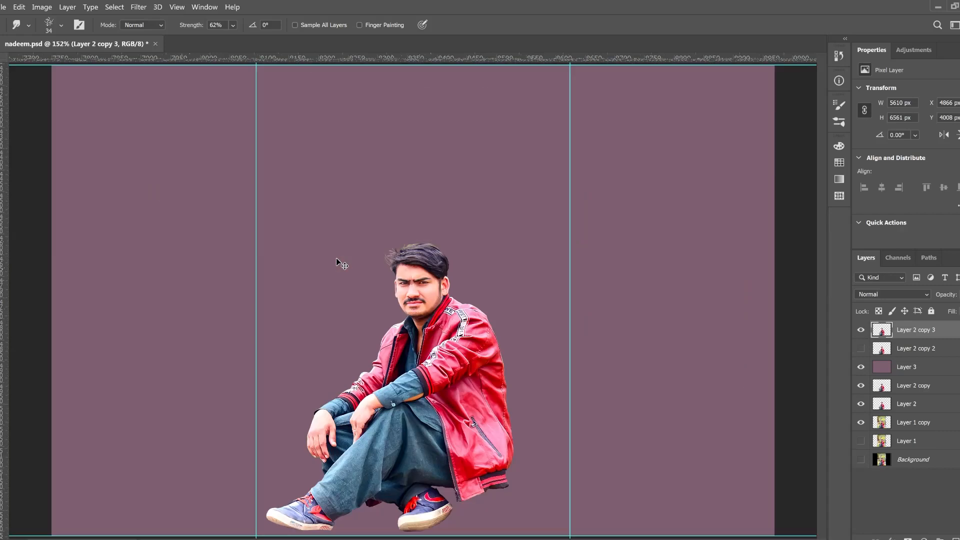
scroll(336, 258, "up", 3)
scroll(424, 137, "up", 3)
scroll(528, 266, "down", 6)
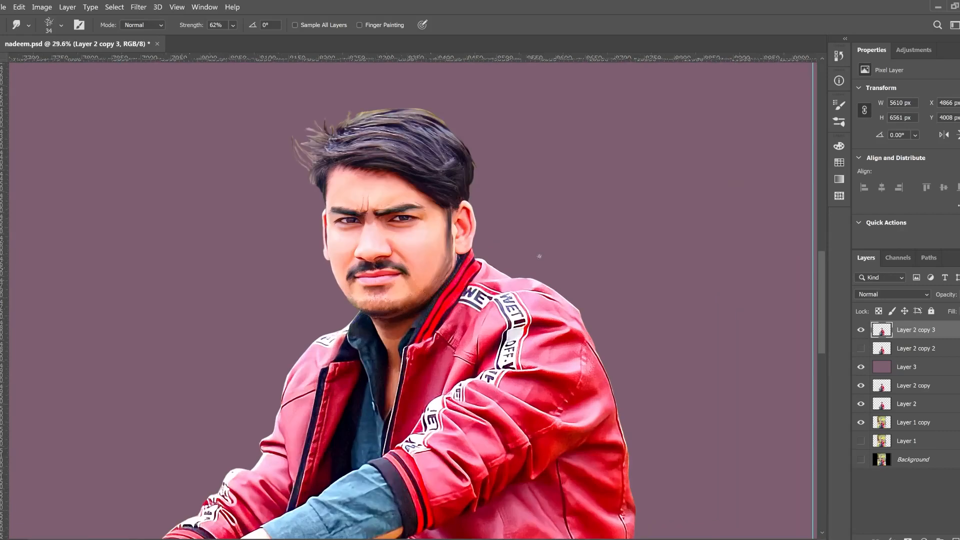
scroll(539, 255, "up", 2)
left_click(839, 105)
left_click(839, 123)
scroll(350, 262, "up", 6)
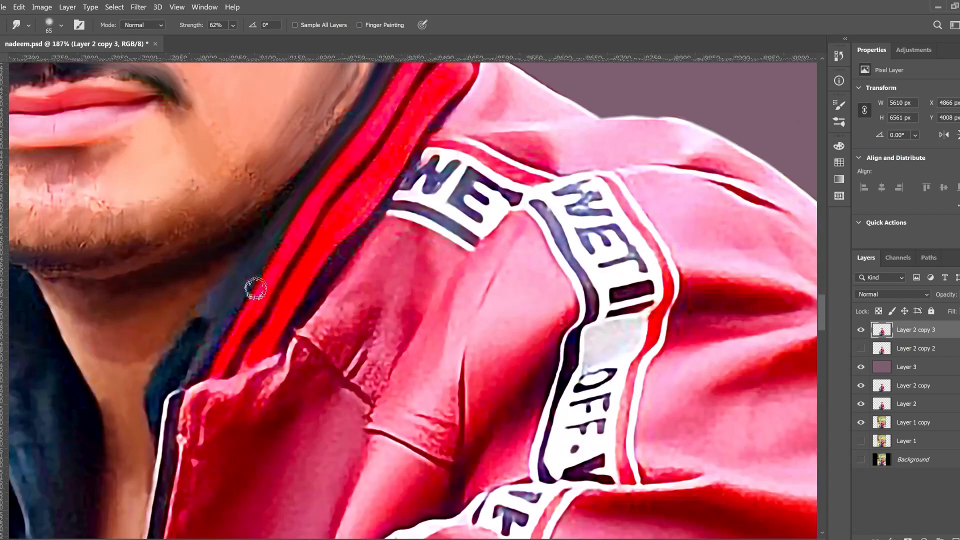
mouse_move(200, 329)
left_mouse_down()
mouse_move(179, 371)
mouse_move(217, 353)
left_mouse_up()
scroll(328, 190, "up", 3)
left_click_drag(440, 125, 433, 146)
left_click_drag(393, 240, 245, 470)
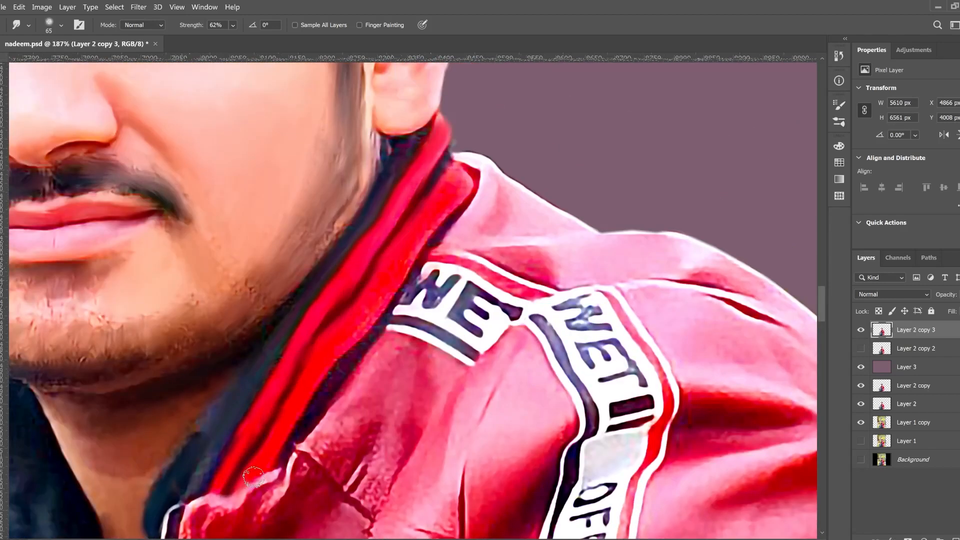
mouse_move(303, 423)
left_mouse_down()
mouse_move(463, 182)
mouse_move(388, 315)
mouse_move(302, 420)
left_mouse_up()
Smudge the jacket shoulder beside the collar, blending its white outer edge and the pink leather above the lettered stripe.
scroll(481, 335, "up", 3)
left_click_drag(458, 264, 502, 281)
mouse_move(475, 346)
left_mouse_down()
mouse_move(511, 351)
mouse_move(522, 304)
mouse_move(528, 375)
left_mouse_up()
left_click_drag(553, 331, 597, 331)
left_click(839, 105)
left_click(839, 105)
left_click_drag(530, 363, 592, 380)
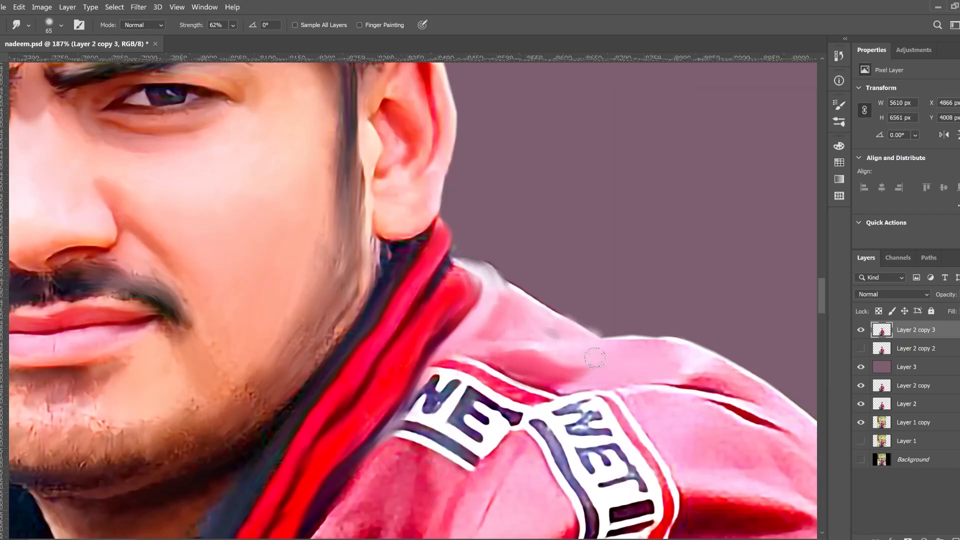
left_click_drag(672, 360, 778, 395)
Smudge the leather folds and outer edge of the upper sleeve beside the lettered stripe.
scroll(575, 350, "down", 3)
scroll(575, 350, "right", 3)
left_click_drag(548, 320, 593, 368)
left_click_drag(665, 335, 600, 407)
left_click_drag(670, 447, 588, 460)
left_click_drag(712, 440, 625, 453)
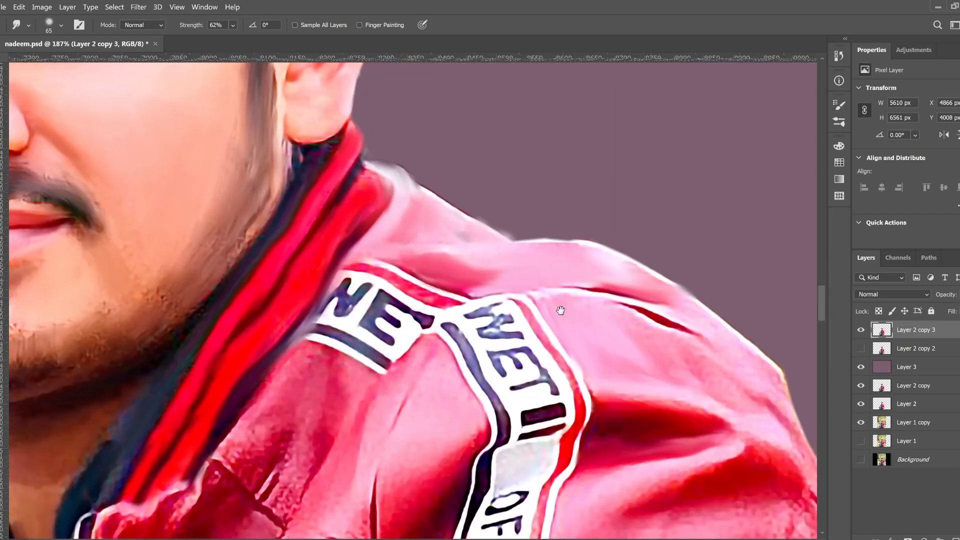
left_click_drag(561, 308, 430, 146)
left_click_drag(543, 171, 593, 196)
left_click_drag(670, 325, 705, 369)
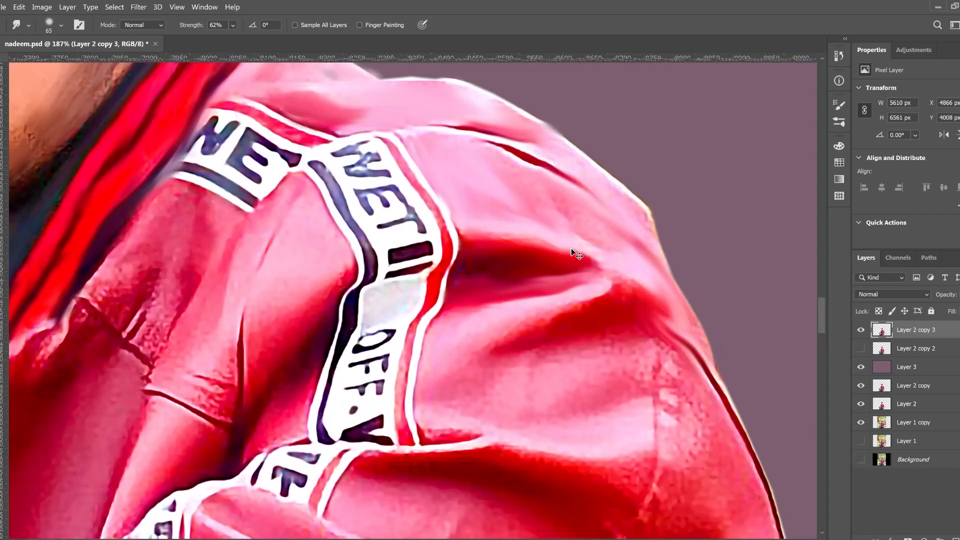
Select the figure from the forearm downward with a rectangular marquee and delete that area from Layer 2 copy 3.
key("ctrl+0")
key("m")
mouse_move(256, 374)
left_mouse_down()
mouse_move(567, 510)
mouse_move(570, 537)
left_mouse_up()
key("Delete")
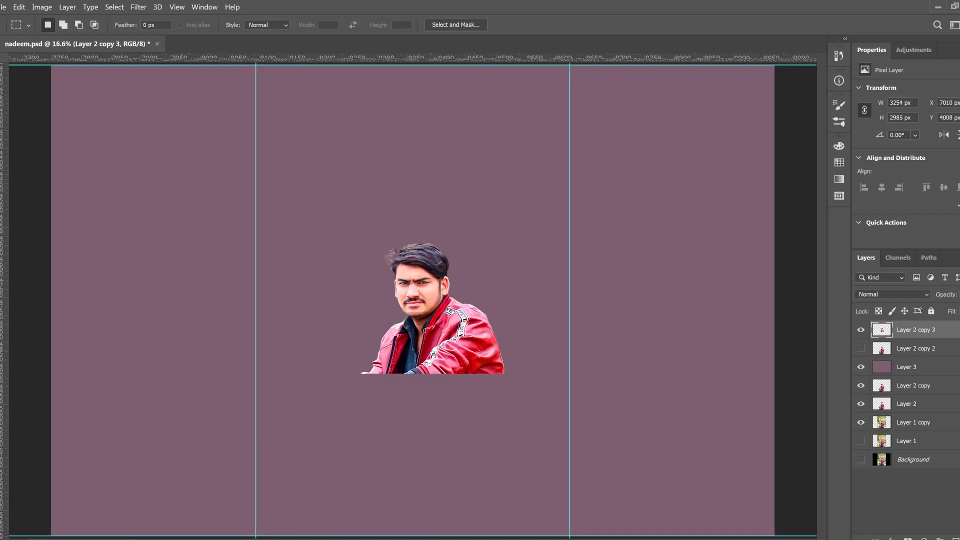
Enlarge the Smudge brush to 200 px and smooth the sleeve leather around the elbow.
key("ctrl+1")
key("r")
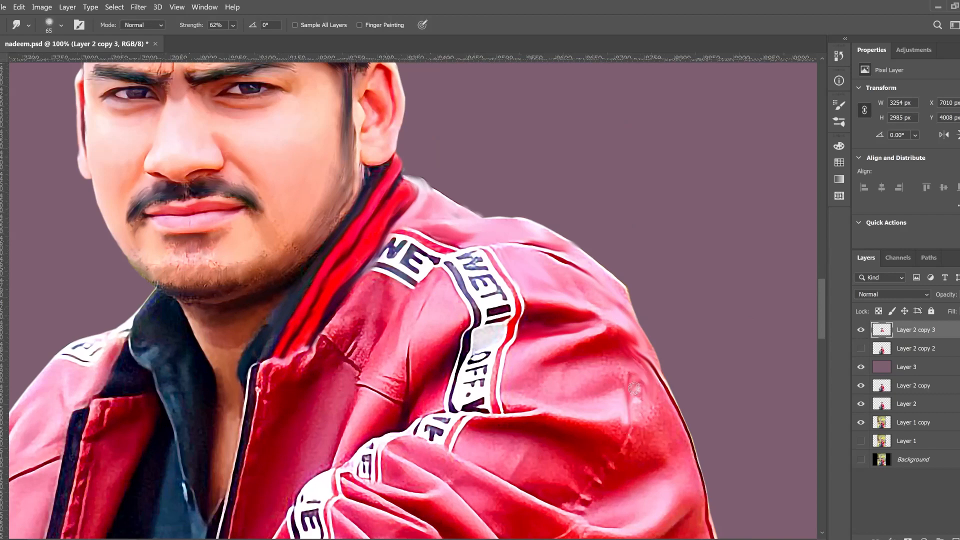
scroll(670, 325, "down", 3)
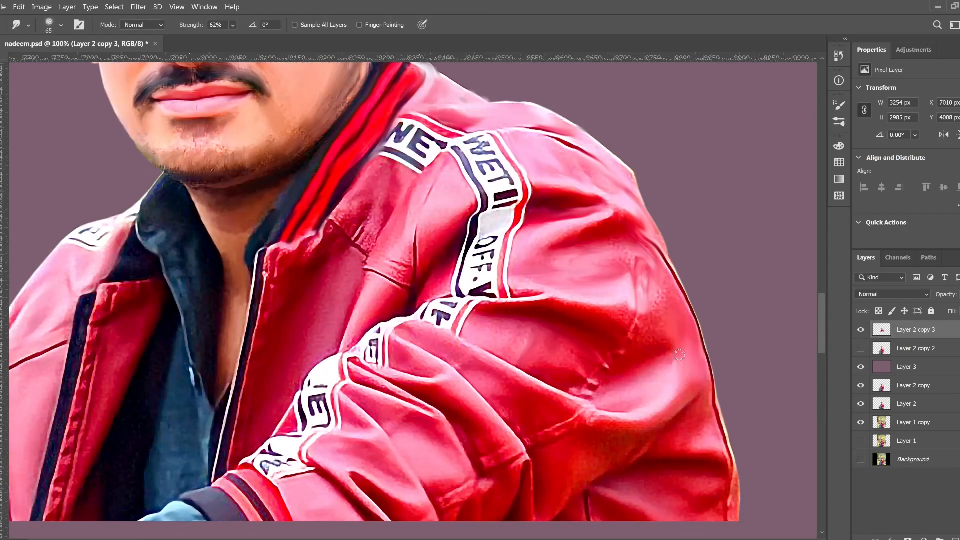
mouse_move(519, 366)
left_mouse_down()
mouse_move(544, 390)
mouse_move(589, 381)
left_mouse_up()
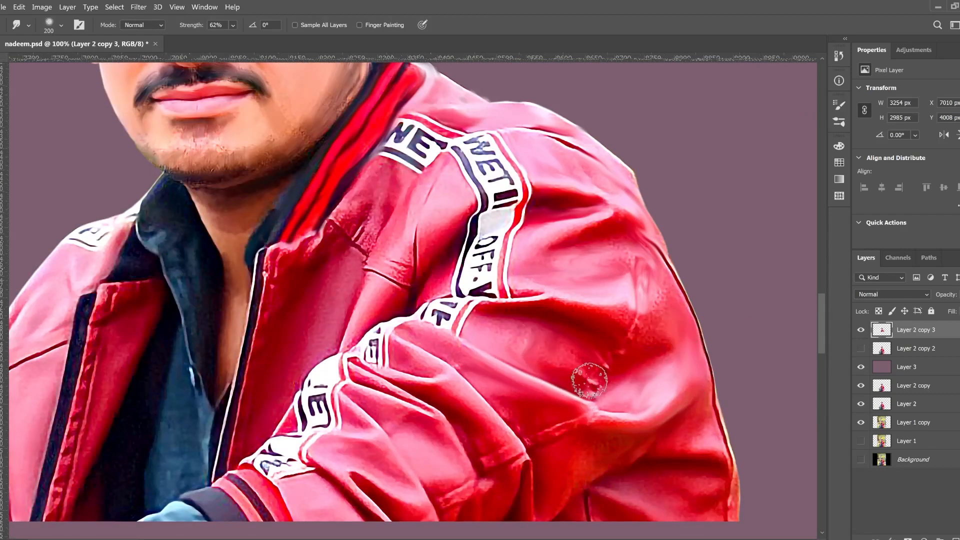
Smear the cut-off bottom edge of the jacket into ragged strokes, lowering the Smudge strength to 48% partway.
scroll(650, 386, "down", 3)
mouse_move(722, 392)
left_mouse_down()
mouse_move(701, 485)
mouse_move(653, 435)
mouse_move(595, 428)
left_mouse_up()
mouse_move(491, 401)
left_mouse_down()
mouse_move(497, 482)
mouse_move(491, 368)
mouse_move(400, 425)
left_mouse_up()
left_click(233, 25)
left_click_drag(258, 40, 249, 41)
mouse_move(382, 405)
left_mouse_down()
mouse_move(395, 461)
mouse_move(165, 431)
mouse_move(135, 414)
mouse_move(103, 425)
left_mouse_up()
scroll(103, 425, "left", 5)
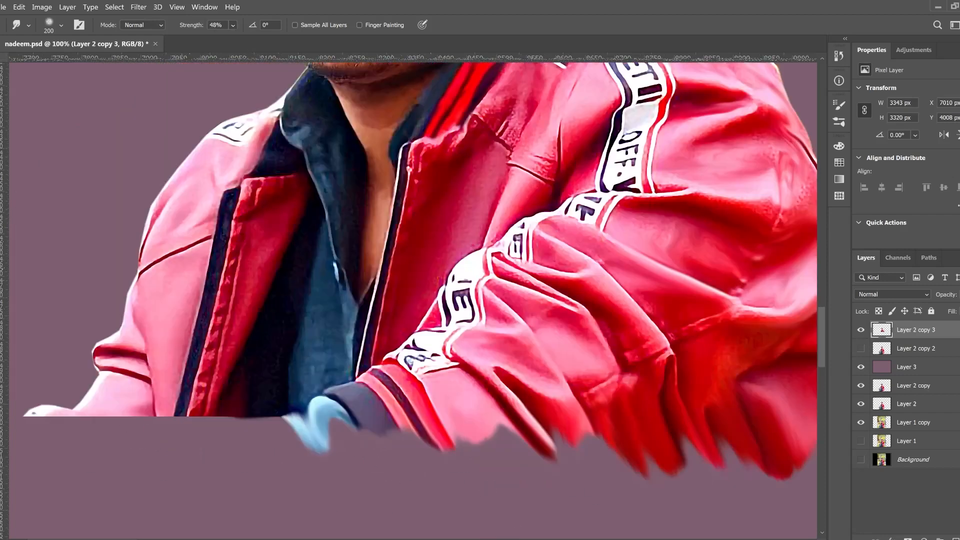
mouse_move(363, 433)
left_mouse_down()
mouse_move(148, 427)
mouse_move(45, 446)
mouse_move(49, 484)
mouse_move(118, 456)
mouse_move(88, 489)
mouse_move(262, 415)
mouse_move(332, 480)
mouse_move(330, 425)
mouse_move(325, 440)
left_mouse_up()
Smudge the open jacket front and the blue shirt smooth, reducing the brush to 80 px for the zip edge.
mouse_move(188, 373)
left_mouse_down()
mouse_move(255, 236)
mouse_move(229, 376)
mouse_move(273, 309)
mouse_move(282, 211)
mouse_move(310, 231)
mouse_move(290, 396)
mouse_move(269, 433)
mouse_move(336, 367)
mouse_move(348, 372)
mouse_move(343, 255)
left_mouse_up()
key("bracketleft")
key("bracketleft")
key("bracketleft")
key("bracketleft")
key("bracketleft")
key("bracketleft")
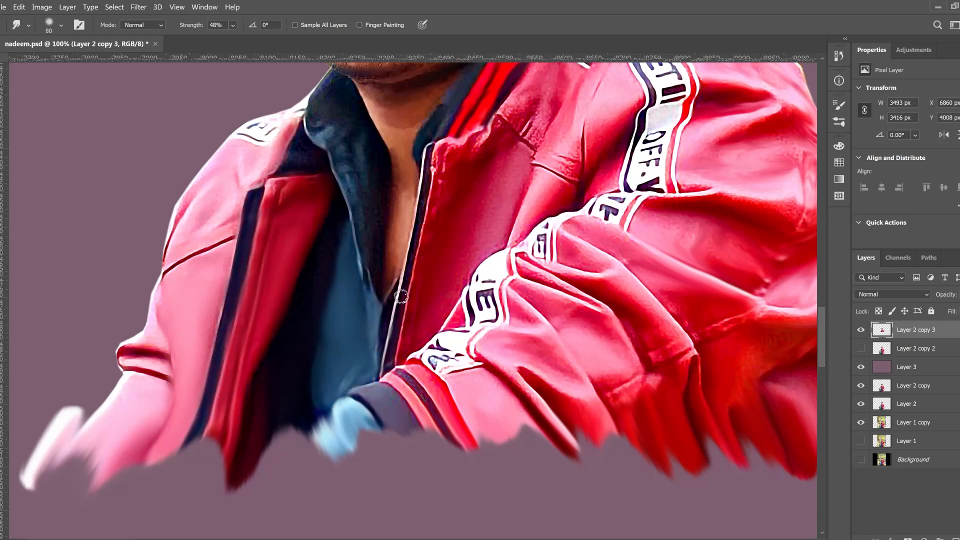
left_click_drag(402, 297, 434, 185)
Smudge the jacket panel between the zip and the lettered sleeve, and soften the seams on the man's right shoulder and sleeve.
scroll(537, 207, "up", 3)
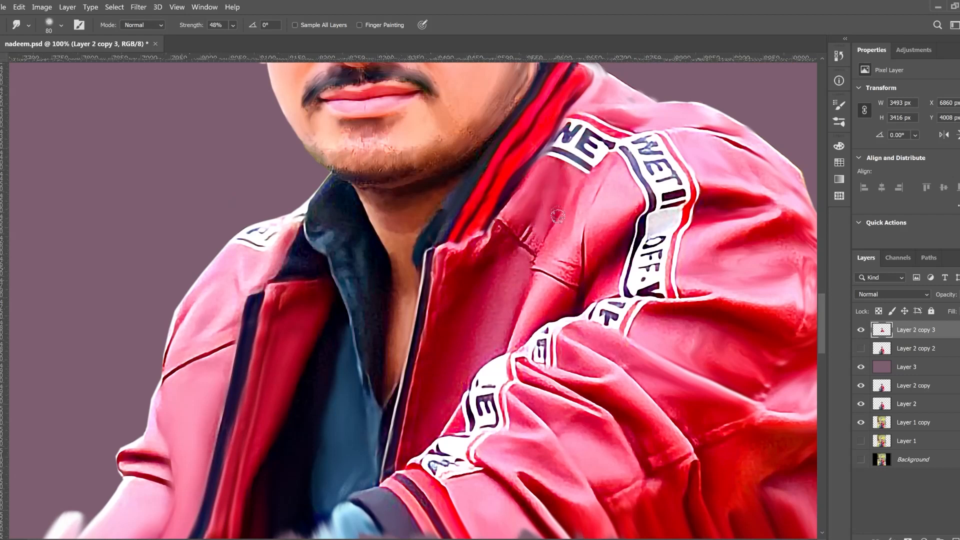
left_click_drag(562, 263, 586, 246)
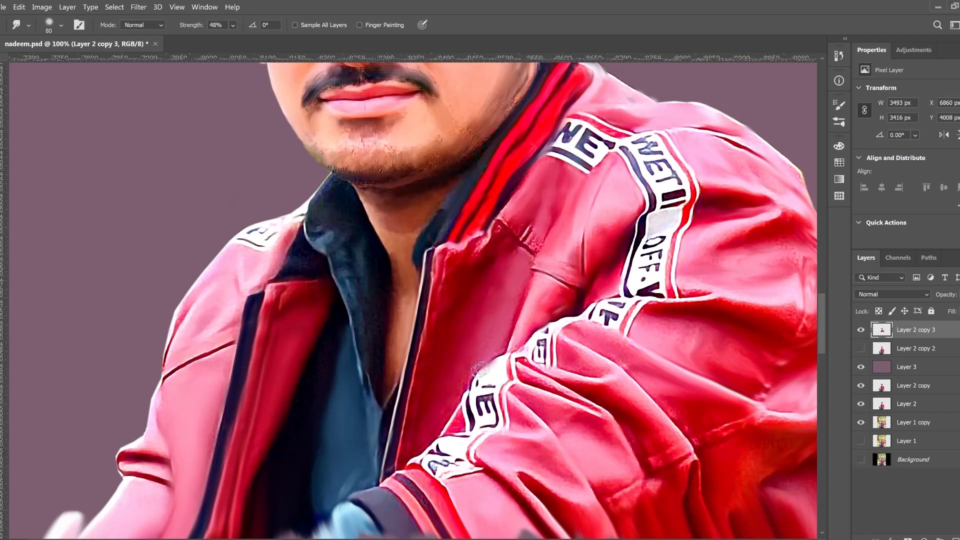
scroll(450, 316, "down", 3)
scroll(226, 272, "up", 4)
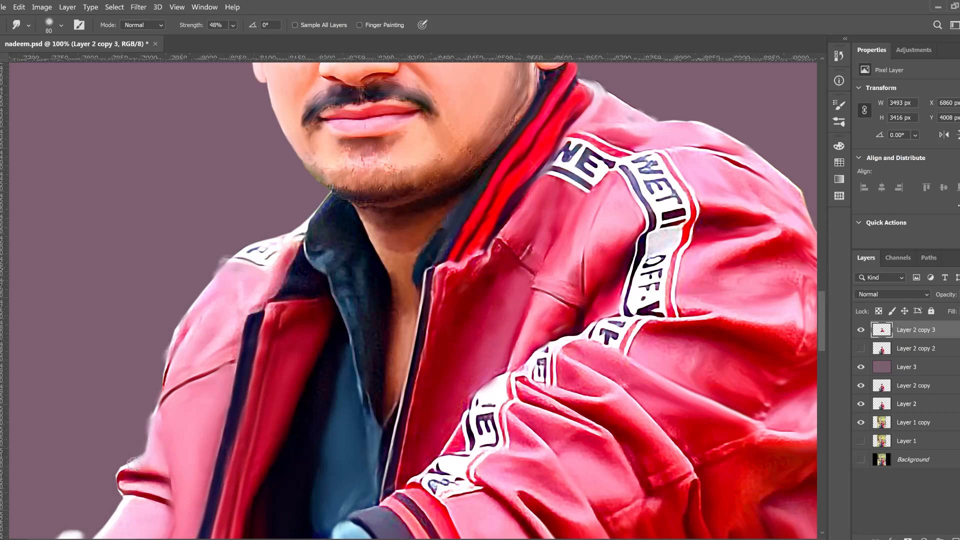
scroll(124, 425, "down", 3)
Soften the frown lines between the eyebrows with the 80 px Smudge brush.
scroll(131, 442, "up", 10)
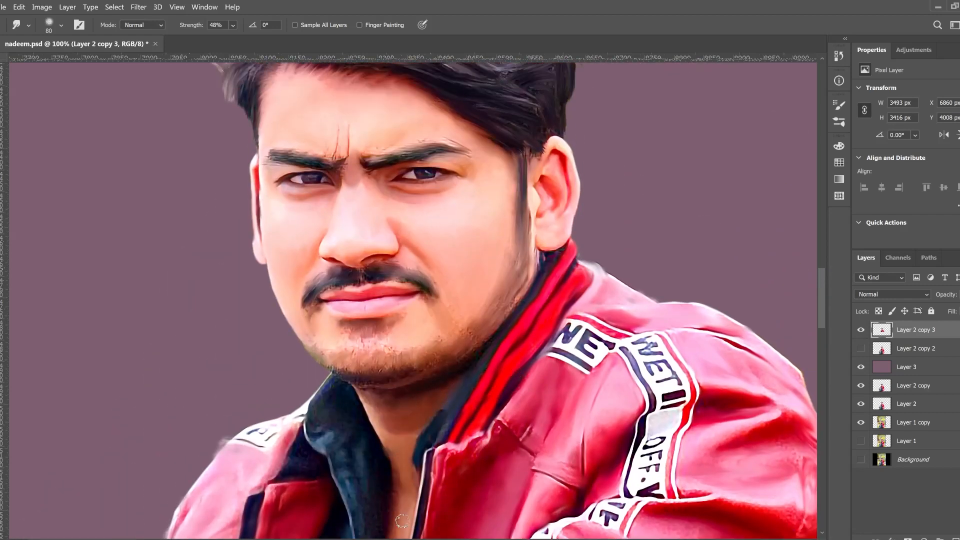
scroll(400, 428, "down", 4)
scroll(394, 371, "up", 3)
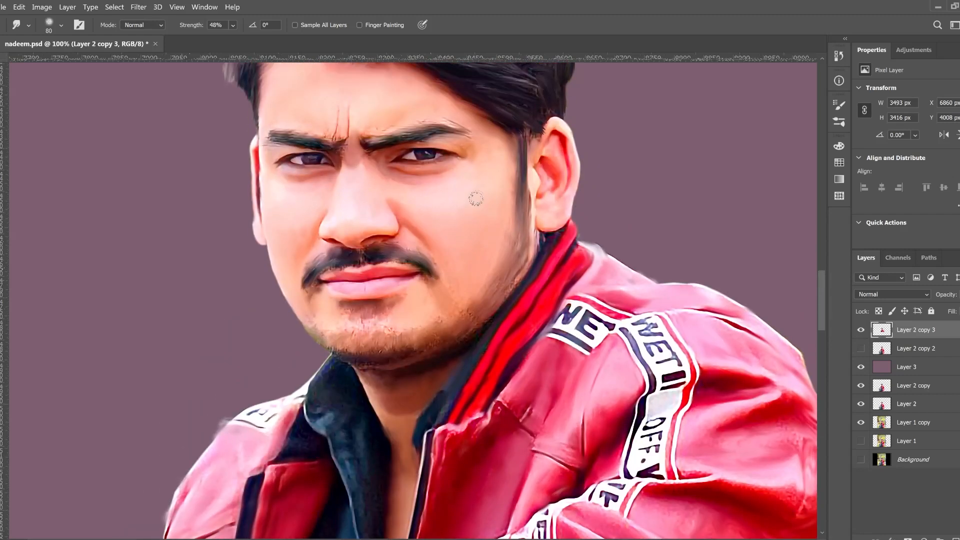
scroll(493, 165, "up", 2)
scroll(340, 202, "up", 1)
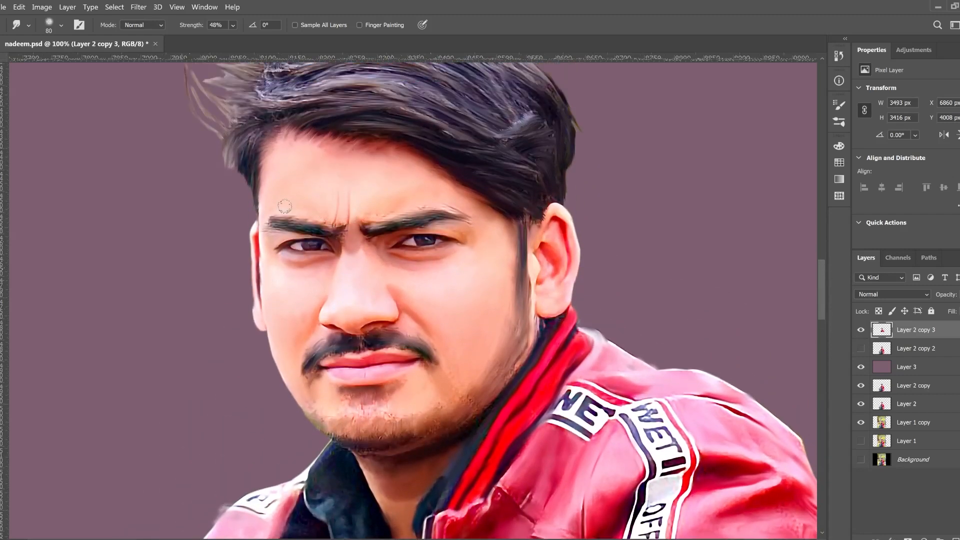
scroll(340, 260, "down", 2)
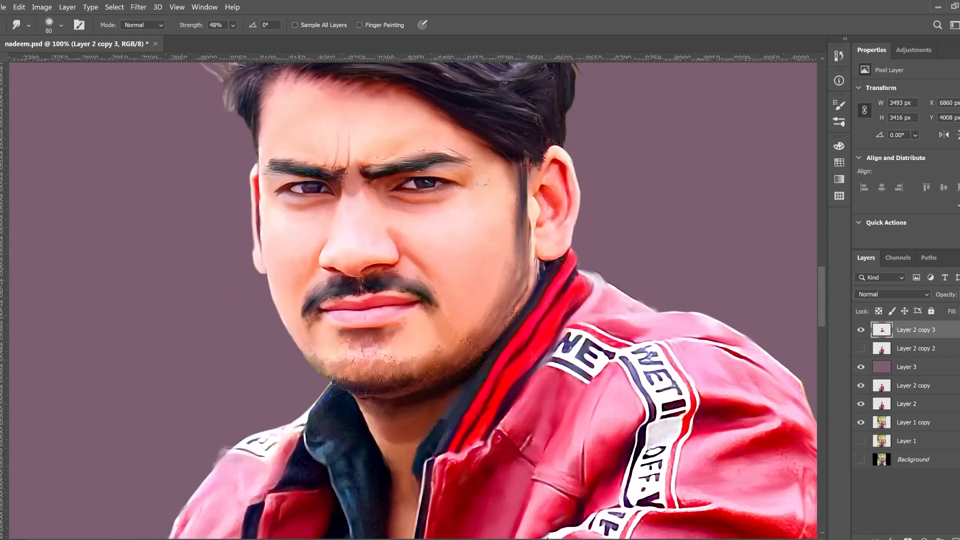
scroll(429, 171, "up", 1)
scroll(420, 206, "up", 2)
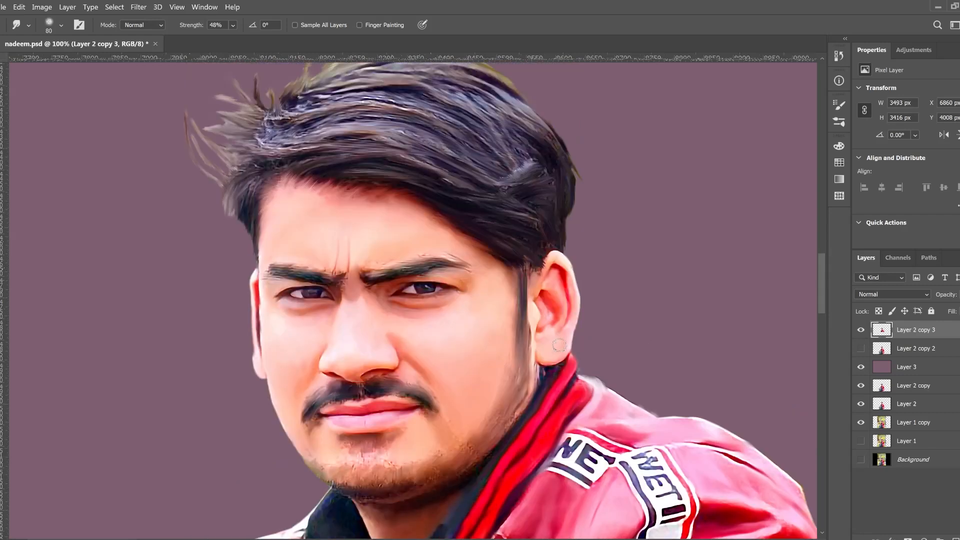
Smudge the folds of the forearm sleeve smooth and smear the lower end of the striped cuff downward.
scroll(551, 329, "down", 7)
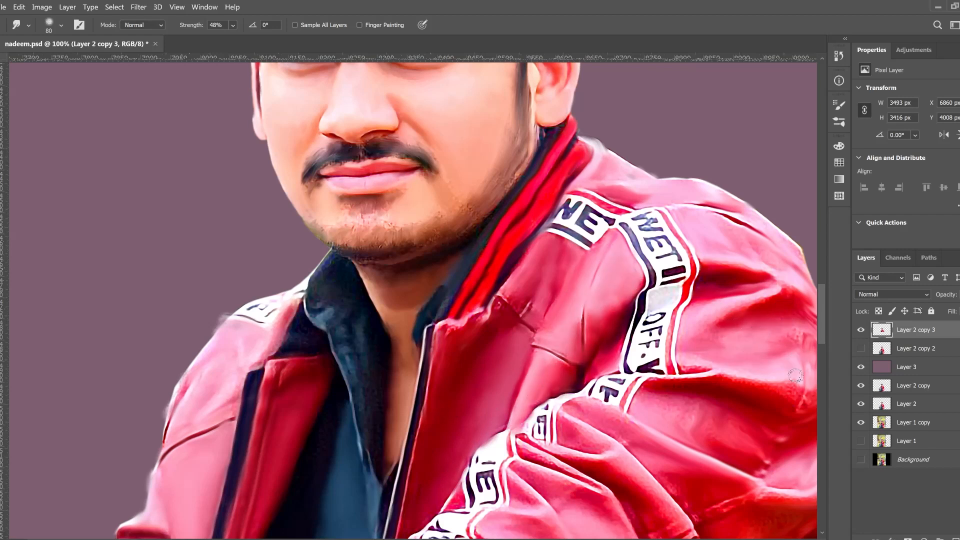
scroll(708, 332, "up", 3)
scroll(483, 354, "down", 3)
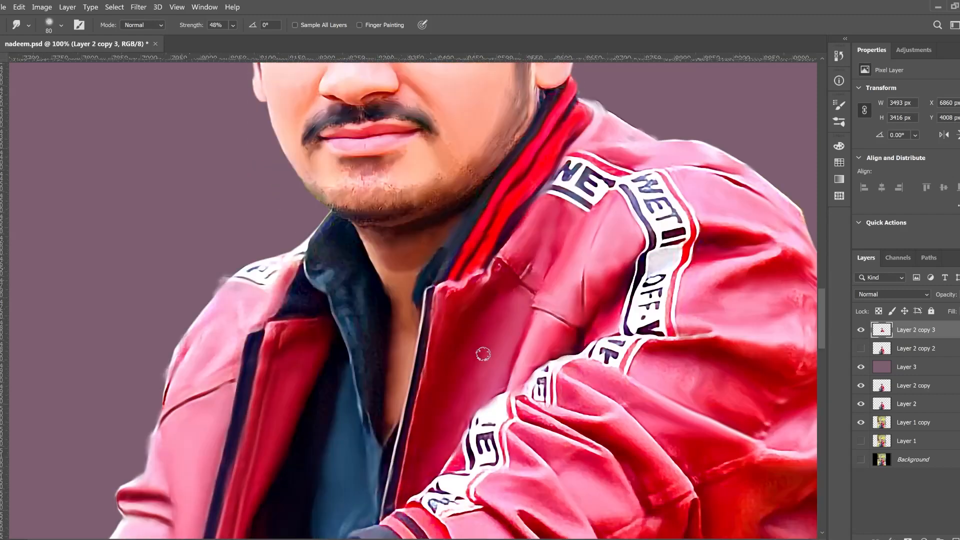
scroll(483, 354, "down", 3)
left_click_drag(617, 290, 673, 344)
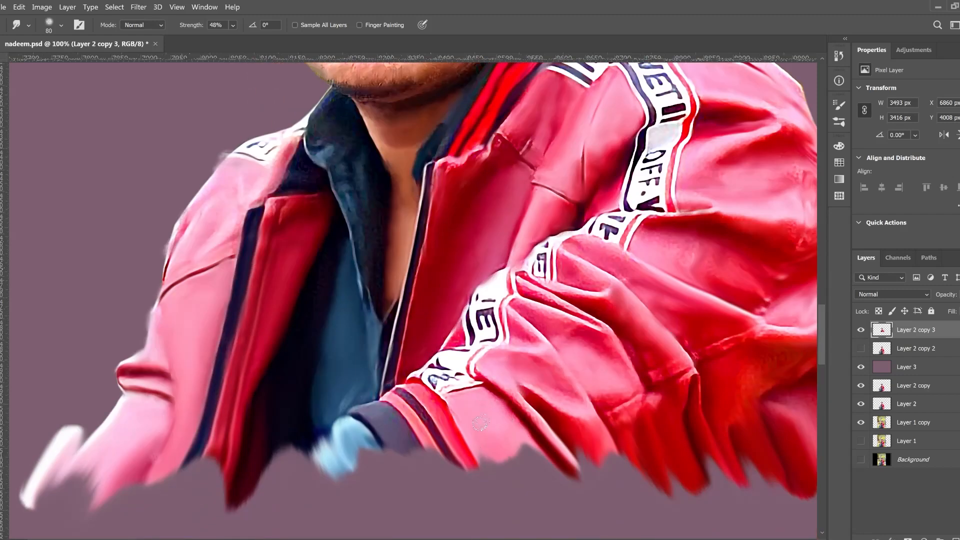
left_click_drag(569, 262, 561, 273)
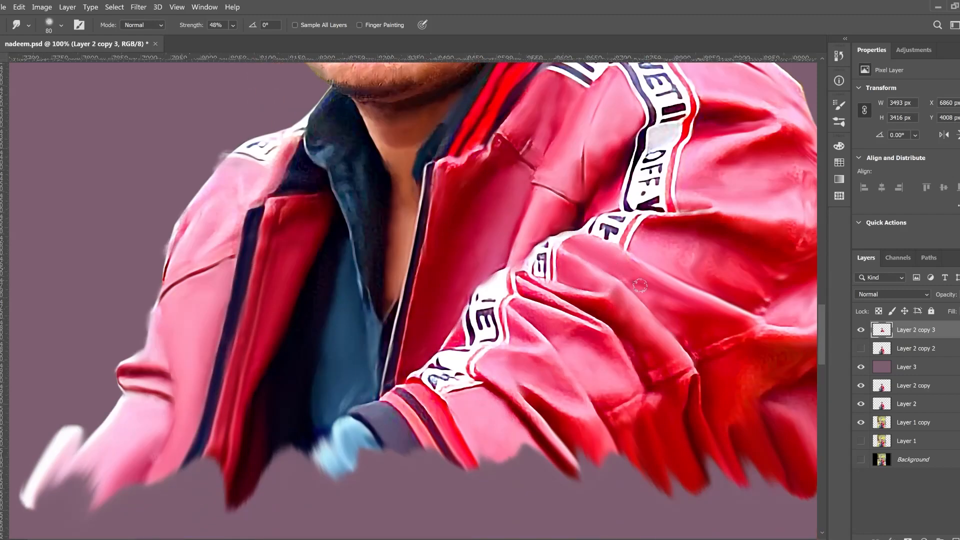
left_click_drag(640, 286, 675, 317)
scroll(600, 320, "up", 1)
left_click_drag(534, 325, 619, 374)
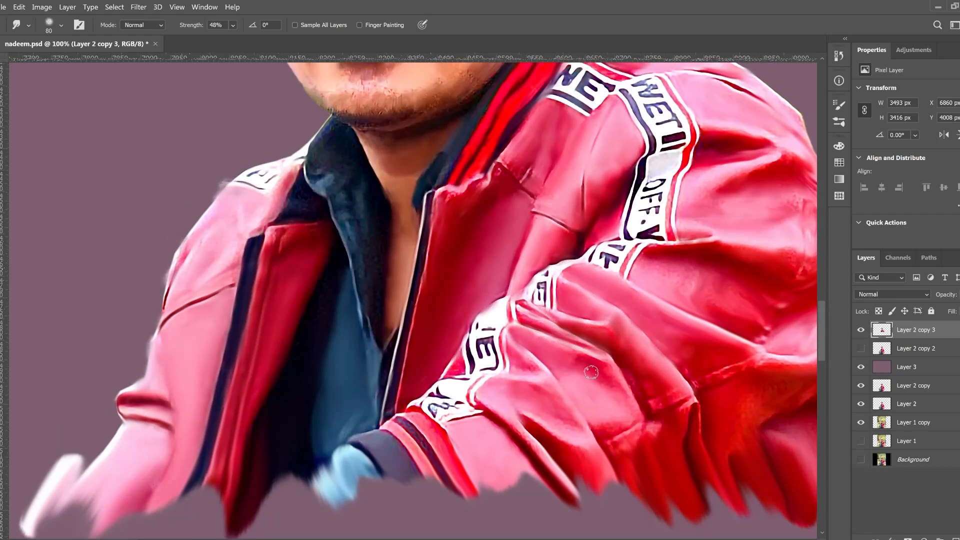
scroll(591, 373, "down", 1)
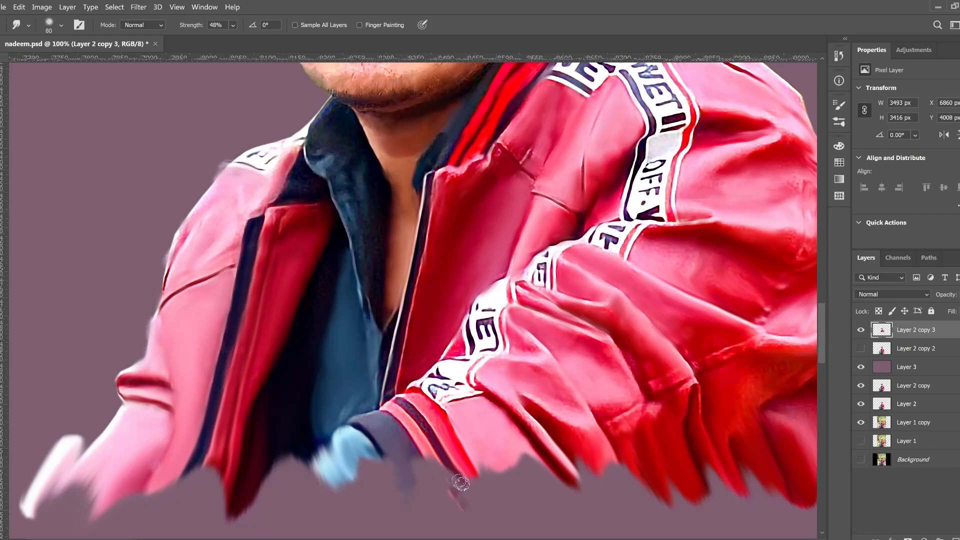
left_click_drag(461, 482, 427, 487)
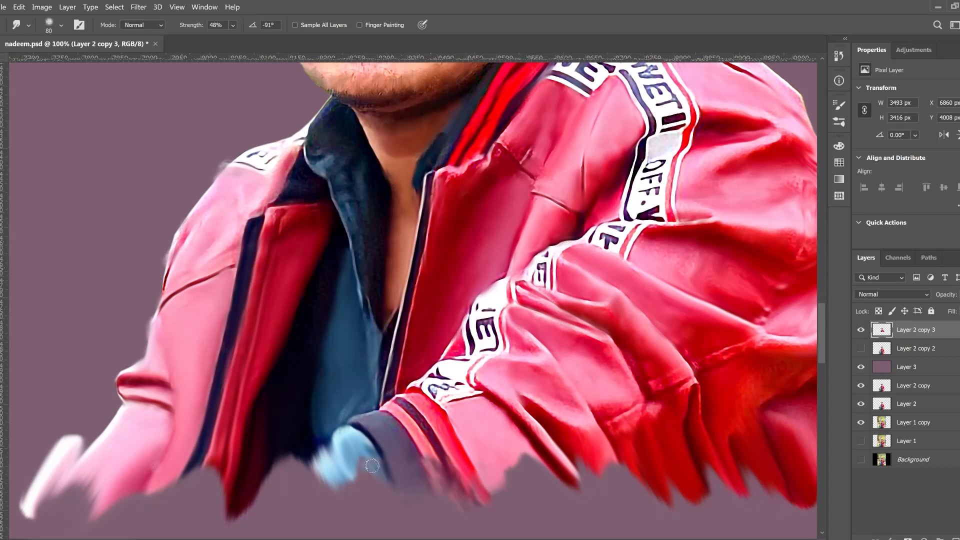
Greatly enlarge the Smudge brush and smear the whole bottom edge of the jacket downward into a ragged fade.
key("ctrl+0")
key("ctrl+plus")
key("ctrl+plus")
key("ctrl+plus")
scroll(608, 356, "down", 6)
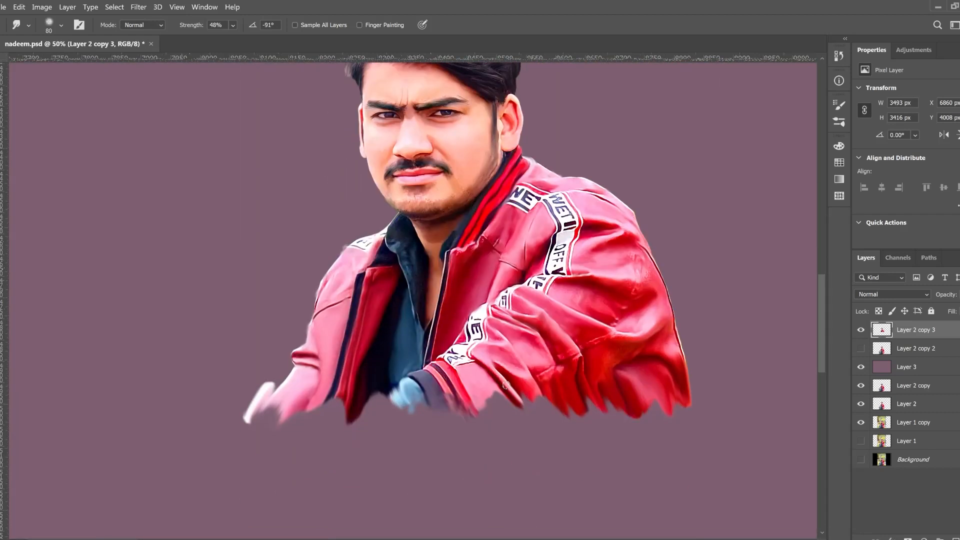
key("bracketright")
key("bracketright")
key("bracketright")
key("bracketright")
key("bracketright")
key("bracketright")
key("bracketright")
key("bracketright")
key("bracketright")
key("bracketright")
key("bracketright")
key("bracketright")
key("bracketright")
mouse_move(639, 396)
left_mouse_down()
mouse_move(583, 397)
mouse_move(425, 439)
mouse_move(347, 424)
mouse_move(251, 458)
mouse_move(240, 488)
mouse_move(322, 450)
mouse_move(397, 461)
mouse_move(454, 493)
left_mouse_up()
Add a new layer above Layer 2 copy 3 and name it "hair 1".
key("v")
scroll(420, 296, "up", 4)
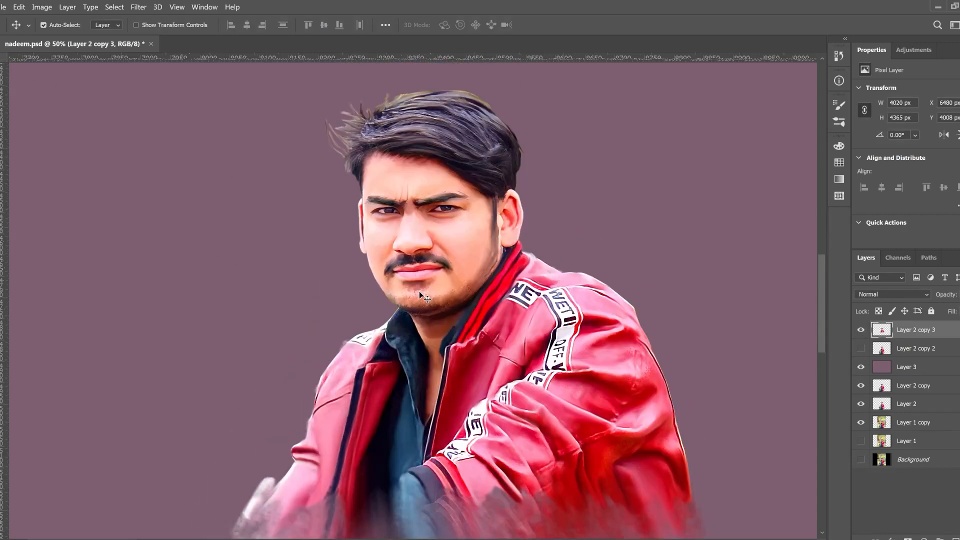
scroll(411, 180, "up", 6)
left_click_drag(488, 283, 463, 440)
left_click(955, 538)
double_click(907, 330)
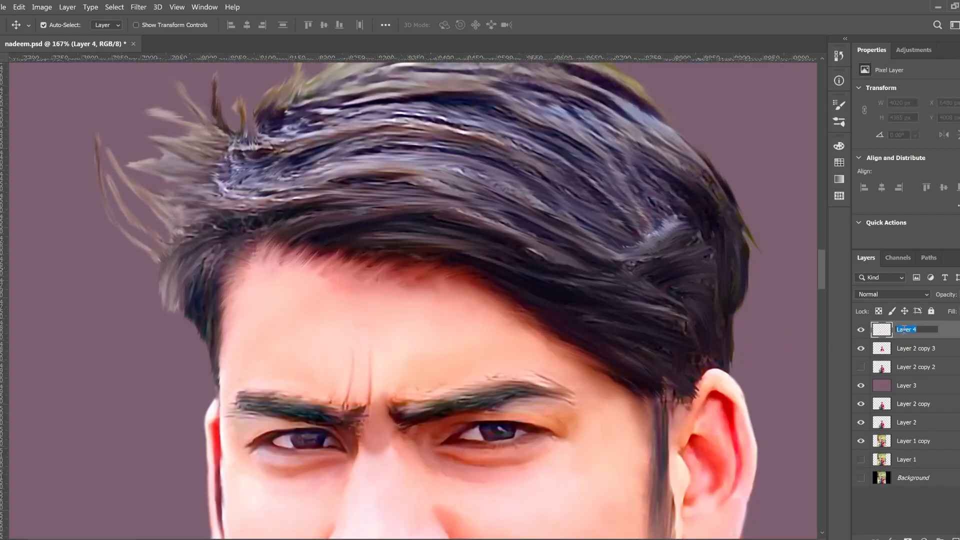
type("hair 1")
key("Return")
left_click_drag(118, 148, 111, 197)
Add another new layer and move it down the stack to directly above the purple background layer, Layer 3.
left_click(956, 538)
left_click_drag(908, 330, 911, 395)
scroll(487, 325, "down", 7)
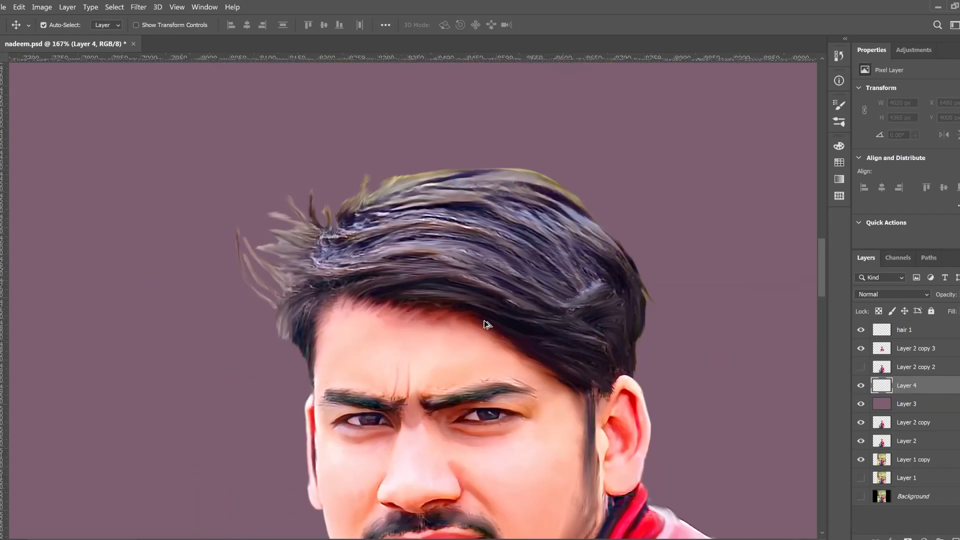
Choose the clud 22 brush from the Background Brush set and lower its opacity to 49%.
key("b")
left_click(838, 106)
left_click(840, 122)
left_click(711, 200)
left_click(711, 234)
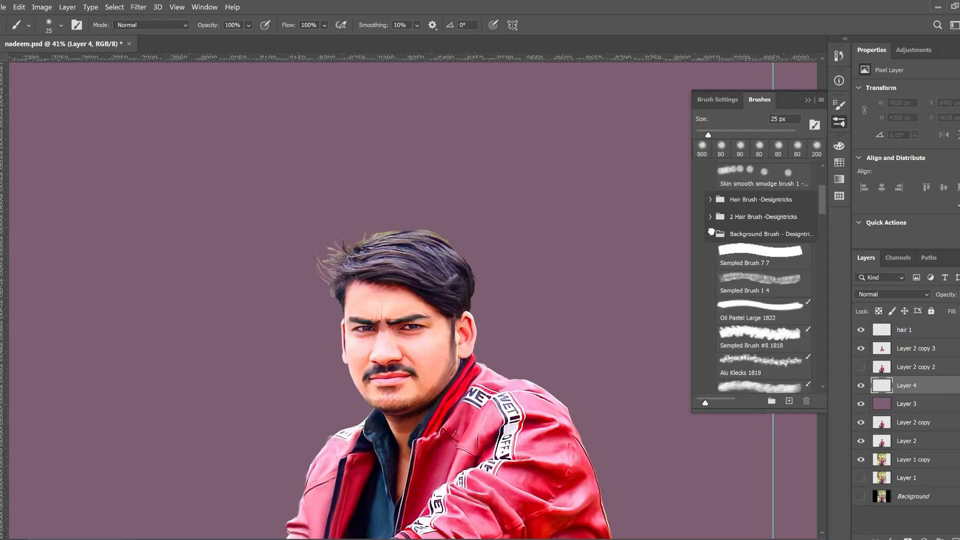
left_click(751, 256)
left_click(760, 386)
scroll(760, 340, "down", 2)
left_click(760, 356)
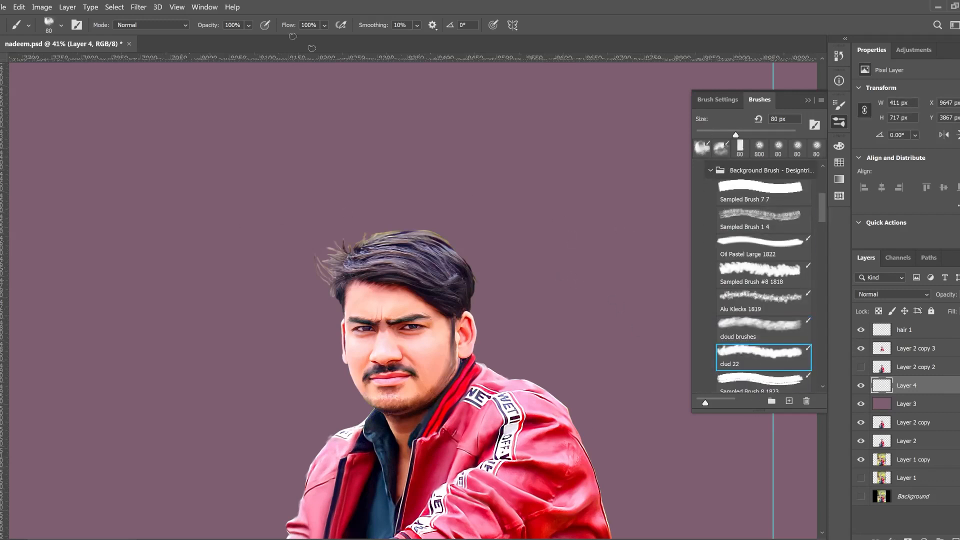
left_click(249, 25)
left_click_drag(286, 38, 254, 38)
left_click(808, 100)
Sample a pink from the jacket, paint a first stroke beside the man's head and enlarge the brush to 600 px.
left_click(573, 444, "alt")
left_click_drag(566, 302, 526, 325)
key("bracketright")
key("bracketright")
key("bracketright")
key("bracketright")
key("bracketright")
key("bracketright")
key("bracketright")
key("bracketright")
key("bracketright")
key("bracketright")
key("bracketright")
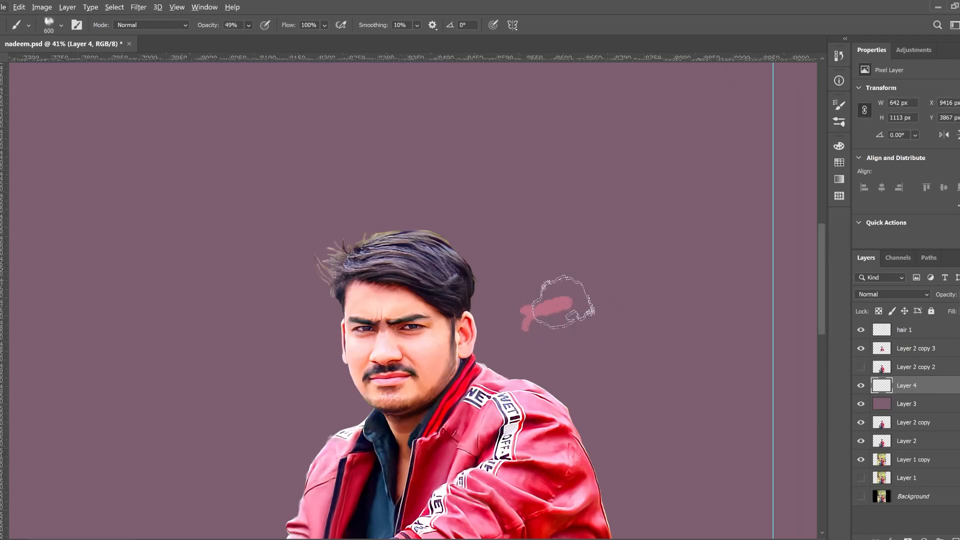
Paint soft cloud patches in sampled pink, peach, blue-grey and red around the man, enlarging the brush to 1300 px.
left_click_drag(547, 268, 536, 245)
scroll(352, 299, "down", 3)
left_click_drag(282, 322, 268, 350)
left_click_drag(276, 355, 244, 420)
scroll(326, 294, "down", 4)
mouse_move(348, 292)
left_mouse_down()
mouse_move(383, 250)
mouse_move(533, 303)
left_mouse_up()
left_click(426, 278, "alt")
left_click(452, 334, "alt")
left_click(479, 348, "alt")
mouse_move(506, 345)
left_mouse_down()
mouse_move(529, 354)
mouse_move(510, 364)
left_mouse_up()
left_click(395, 336, "alt")
left_click_drag(365, 328, 344, 259)
left_click(416, 387, "alt")
left_click_drag(462, 230, 535, 345)
left_click_drag(515, 387, 534, 378)
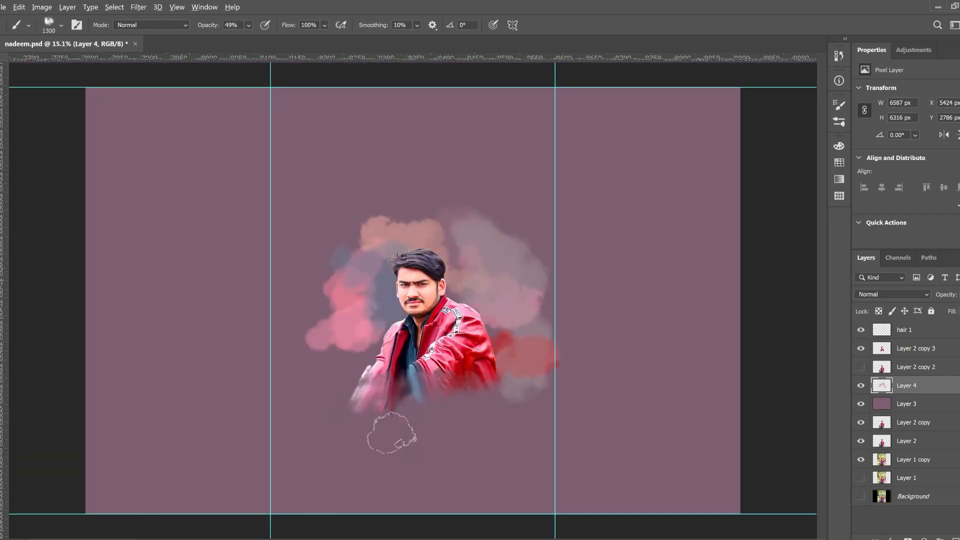
Surround the first clouds with a broad pink band and add a peach cloud on the side behind the jacket's shoulder.
left_click(380, 358, "alt")
left_click_drag(340, 392, 600, 165)
left_click_drag(578, 407, 608, 240)
scroll(433, 271, "up", 4)
left_click(447, 307, "alt")
left_click_drag(600, 150, 592, 395)
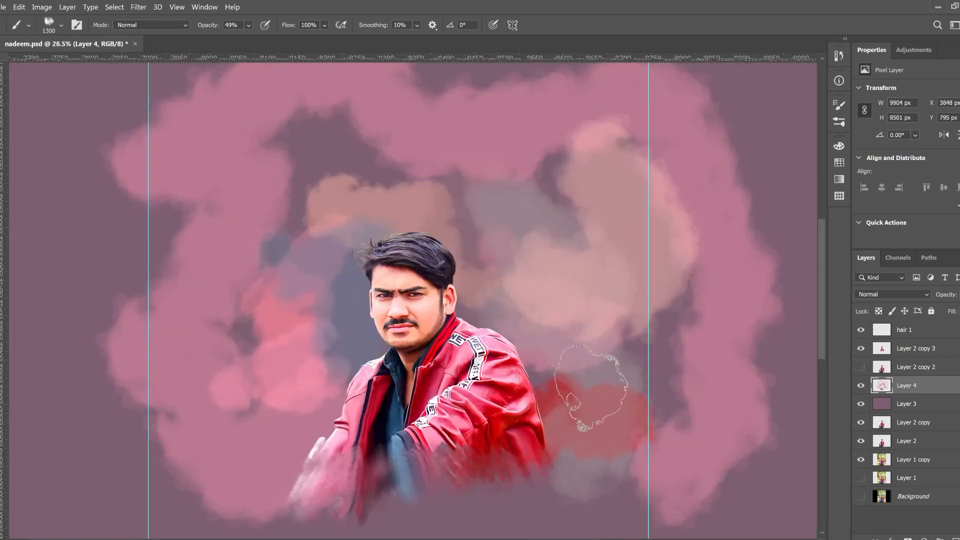
Cover the background above the head and beside the man's smeared hand with sampled salmon, muted pink and grey-brown clouds.
left_click_drag(275, 95, 196, 260)
left_click_drag(110, 200, 150, 436)
left_click(346, 400, "alt")
left_click_drag(385, 110, 230, 255)
left_click_drag(470, 145, 240, 210)
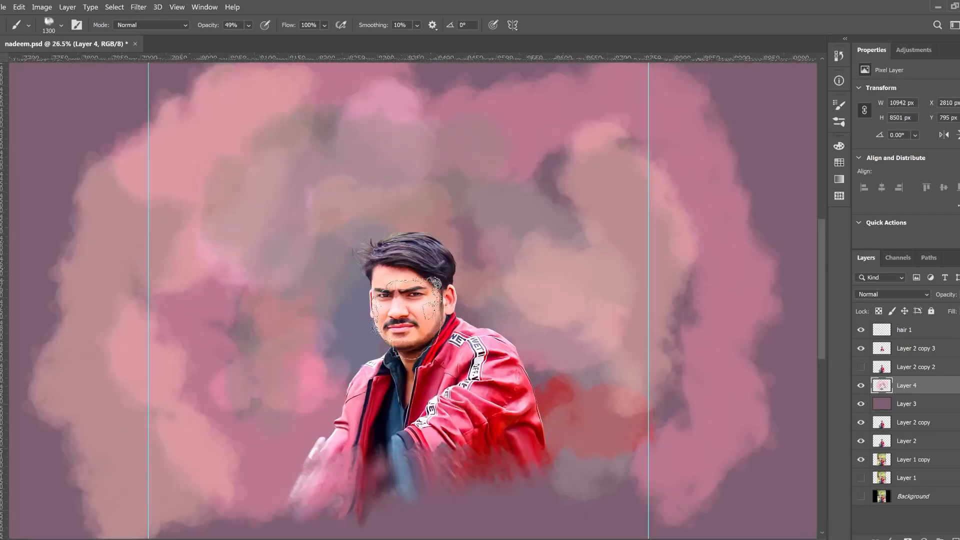
Paint sampled skin-peach beside the striped sleeve and jacket-red clouds above the head, opposite the sleeve and below the figure.
left_click(431, 320, "alt")
left_click_drag(485, 255, 570, 510)
left_click(495, 360, "alt")
left_click_drag(240, 345, 345, 350)
left_click_drag(280, 225, 450, 205)
scroll(466, 151, "down", 3)
left_click(276, 364)
left_click_drag(302, 463, 444, 452)
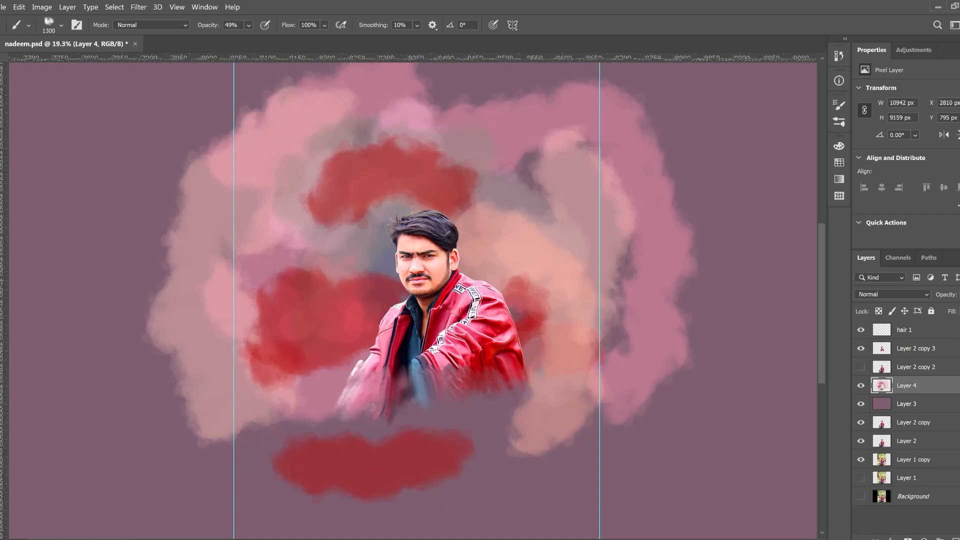
Pick a green paint colour and add green patches on both sides of the man and below the jacket.
left_click(638, 207)
left_click(748, 120)
left_click_drag(522, 280, 560, 310)
left_click_drag(197, 240, 191, 300)
left_click(513, 460)
Pick a yellow paint colour and dab yellow accents above and below the man on both sides.
left_click(638, 256)
left_click(747, 119)
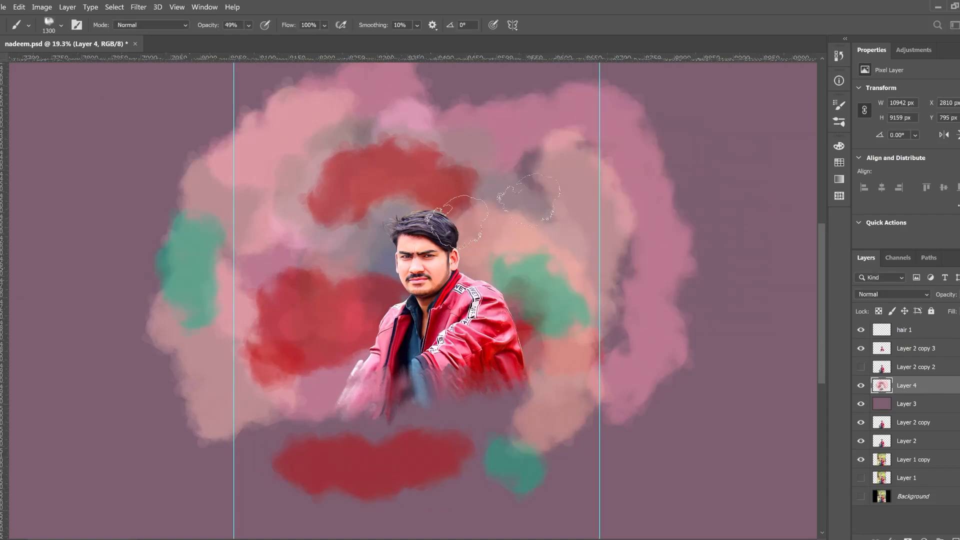
left_click_drag(325, 206, 300, 230)
left_click(294, 444)
left_click(535, 418)
left_click_drag(538, 201, 568, 188)
Blend the colour patches around the head and shoulders with muted tones sampled from the painted background.
scroll(495, 208, "up", 4)
left_click(493, 185, "alt")
left_click_drag(433, 150, 212, 229)
left_click_drag(205, 345, 265, 390)
mouse_move(482, 225)
left_mouse_down()
mouse_move(490, 313)
mouse_move(562, 270)
left_mouse_up()
left_click(565, 421, "alt")
left_click_drag(621, 407, 595, 450)
Paint sampled muted brown and green tones beneath the jacket's ragged edge to blend it into the background.
scroll(595, 425, "down", 3)
left_click(559, 432, "alt")
mouse_move(510, 410)
left_mouse_down()
mouse_move(355, 440)
mouse_move(370, 418)
left_mouse_up()
left_click(510, 453, "alt")
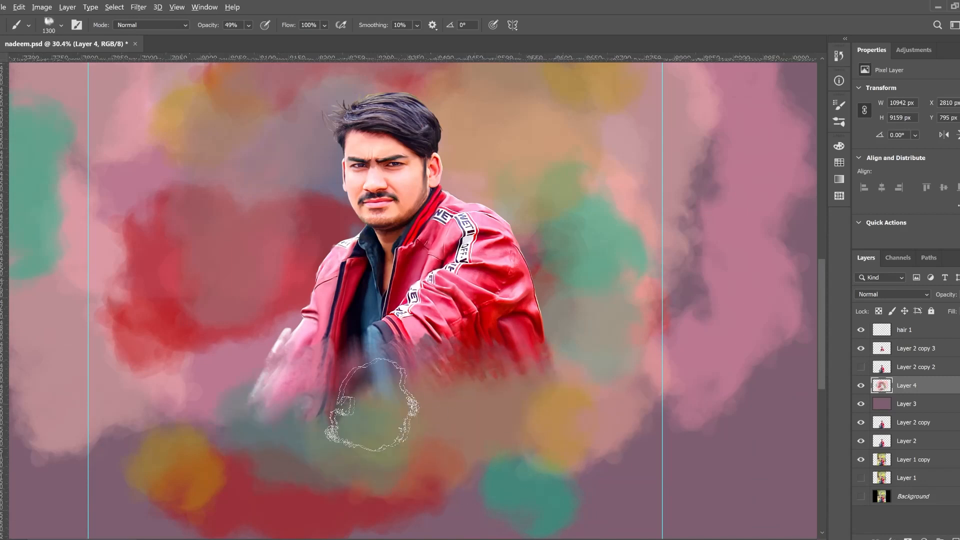
left_click_drag(465, 435, 365, 444)
left_click(741, 487)
left_click_drag(265, 410, 258, 400)
left_click_drag(258, 450, 296, 429)
scroll(300, 420, "down", 3)
Sample a muted red from the background and paint it all around the man to unify the nearby colours.
left_click(315, 335, "alt")
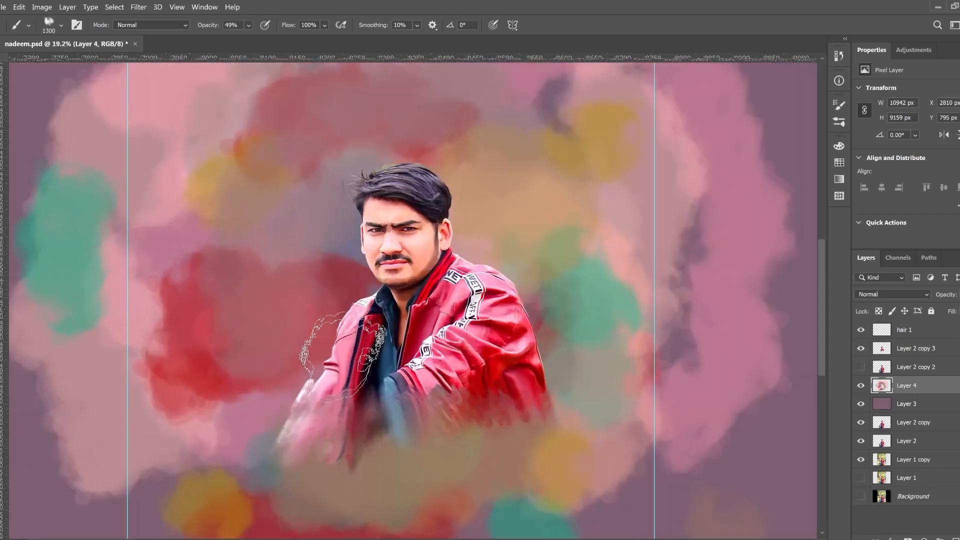
left_click_drag(322, 343, 270, 405)
left_click_drag(455, 166, 555, 240)
left_click_drag(568, 343, 617, 395)
left_click_drag(655, 235, 650, 285)
left_click_drag(215, 201, 275, 270)
scroll(565, 190, "up", 2)
left_click(236, 303)
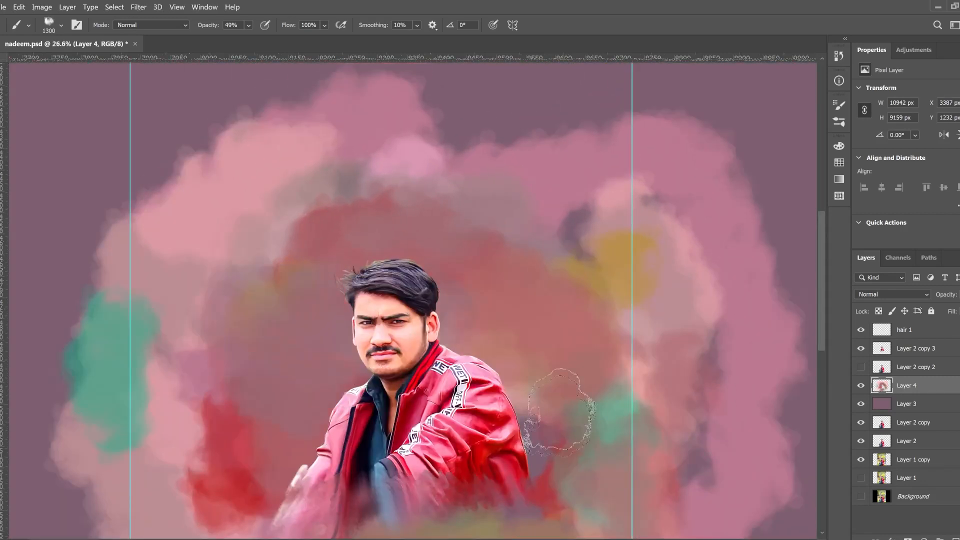
left_click_drag(561, 411, 587, 425)
Make the hair 1 layer active and switch the brush to the 15 px Soft Round preset.
scroll(440, 316, "up", 5)
key("v")
left_click(899, 333)
key("b")
left_click(837, 103)
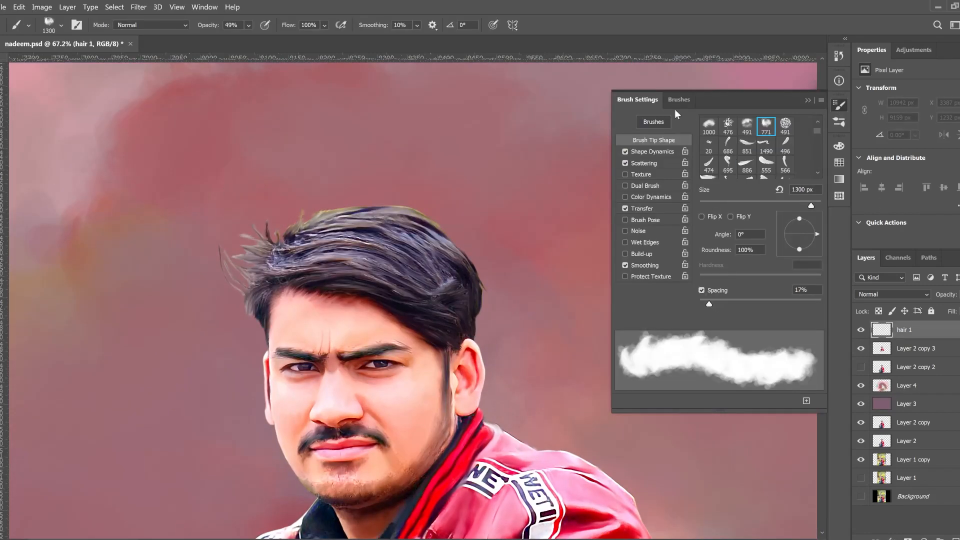
left_click(678, 102)
left_click_drag(823, 206, 824, 155)
left_click(702, 172)
left_click(700, 171)
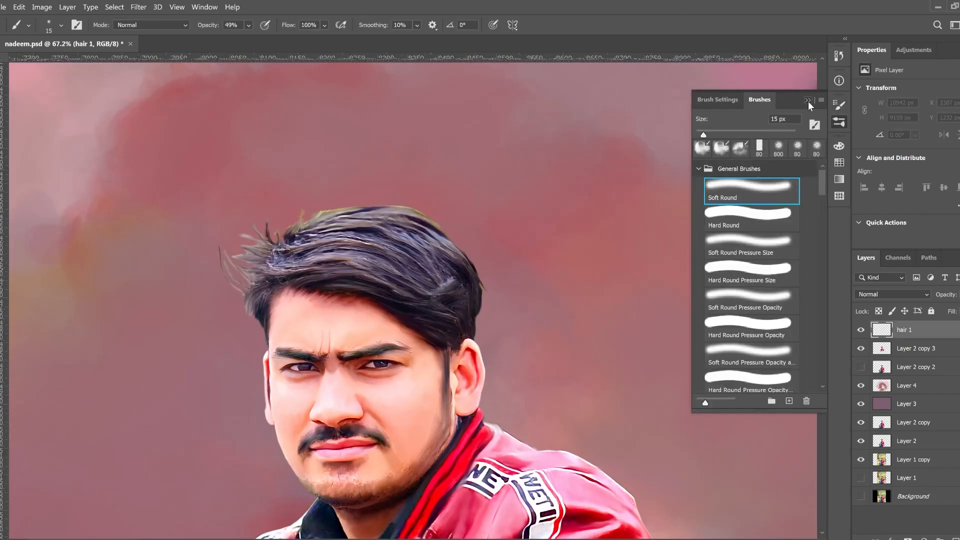
left_click(808, 101)
Paint thin 5 px flyaway strands in sampled hair colours at the front tips and temple on hair 1.
scroll(403, 268, "up", 5)
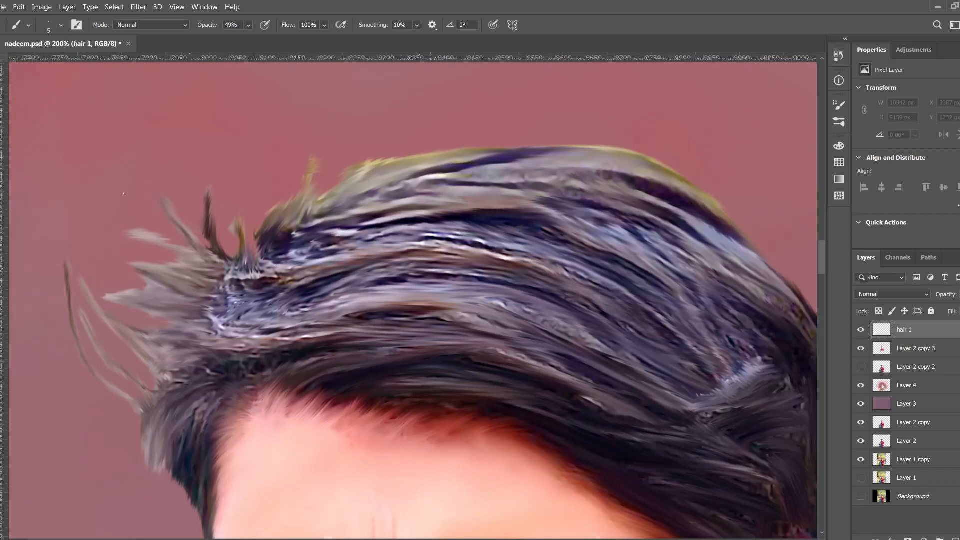
left_click(251, 300, "alt")
left_click_drag(152, 301, 116, 294)
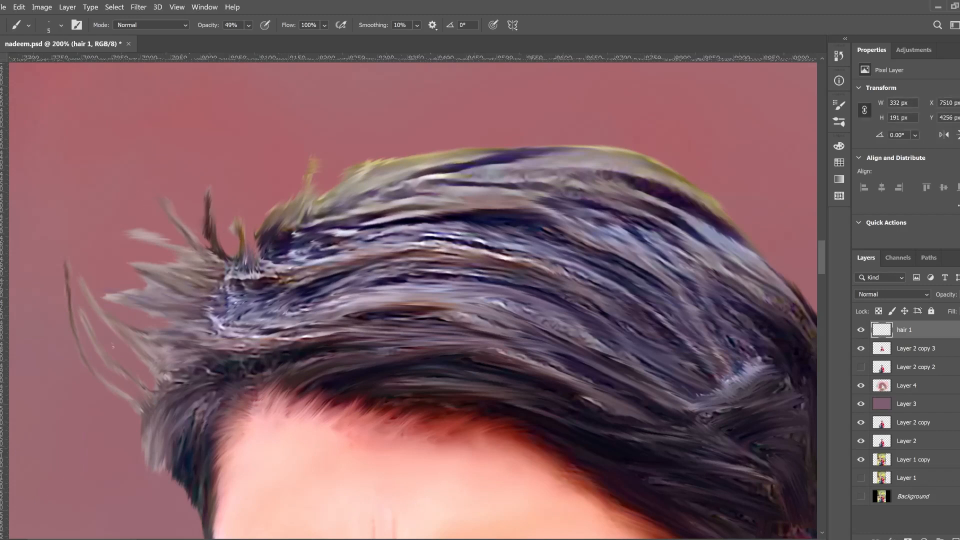
left_click(209, 231, "alt")
mouse_move(134, 407)
left_mouse_down()
mouse_move(52, 303)
mouse_move(81, 293)
left_mouse_up()
left_click_drag(141, 390, 90, 340)
left_click_drag(156, 390, 83, 277)
left_click_drag(161, 370, 97, 295)
left_click_drag(171, 386, 139, 442)
left_click_drag(163, 421, 157, 475)
Paint fine strands following the hair's flow along the hairline, through the middle and over the side sweep.
left_click_drag(300, 360, 324, 347)
mouse_move(313, 323)
left_mouse_down()
mouse_move(402, 297)
mouse_move(478, 290)
left_mouse_up()
left_click_drag(521, 354, 553, 375)
left_click_drag(521, 413, 609, 445)
left_click_drag(574, 434, 644, 463)
mouse_move(658, 384)
left_mouse_down()
mouse_move(476, 314)
mouse_move(472, 292)
left_mouse_up()
left_click_drag(512, 377, 538, 400)
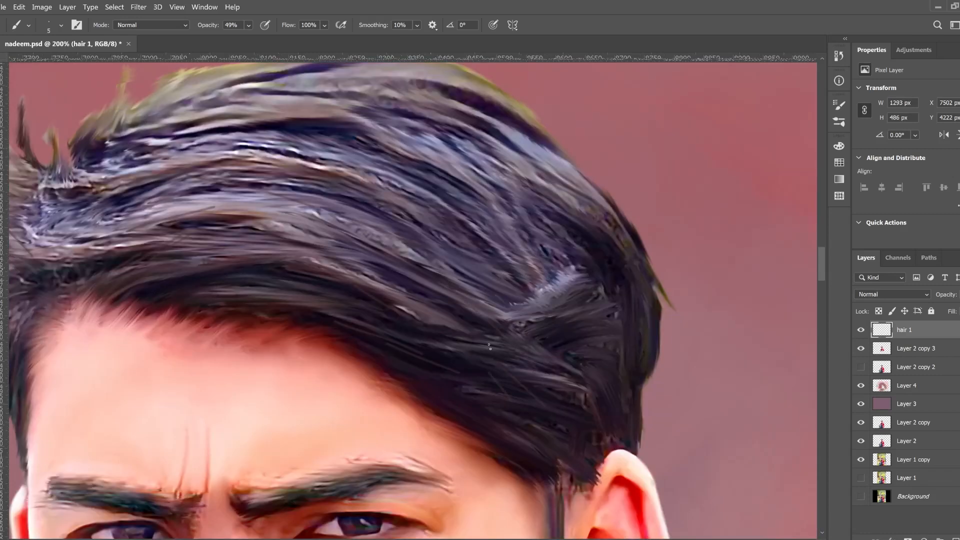
Raise the brush opacity to 75% and paint sampled dark and light strands above the ear and down the back edge.
left_click(519, 323, "alt")
left_click_drag(542, 322, 577, 352)
left_click_drag(612, 411, 587, 374)
left_click_drag(643, 302, 629, 277)
left_click(546, 187, "alt")
left_click_drag(528, 192, 623, 267)
left_click_drag(535, 215, 623, 283)
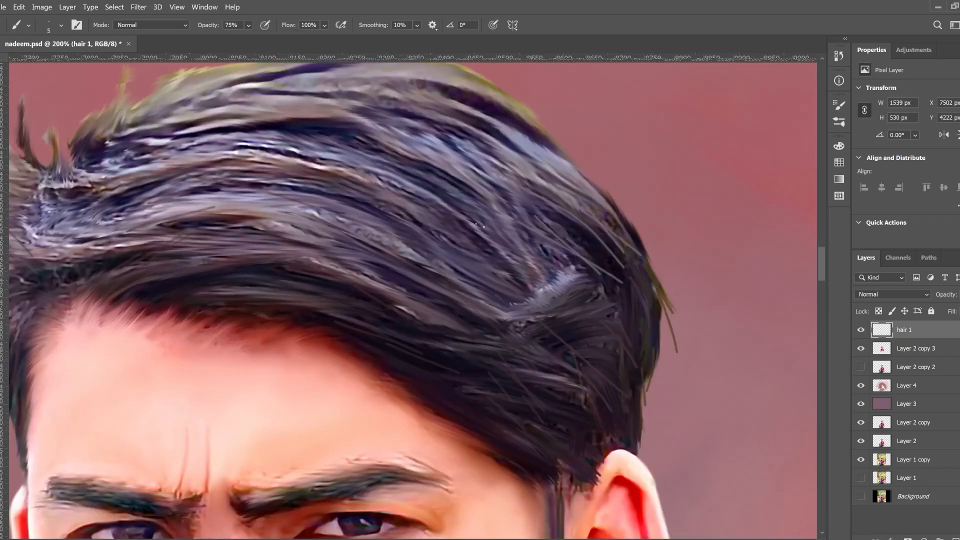
Paint lighter strands through the middle of the hair and along the dark fringe above the forehead.
left_click_drag(408, 237, 531, 294)
left_click_drag(421, 264, 495, 307)
left_click_drag(233, 274, 351, 275)
left_click_drag(263, 286, 352, 300)
left_click_drag(373, 183, 455, 206)
left_click_drag(388, 159, 537, 244)
left_click_drag(336, 188, 482, 257)
left_click_drag(313, 193, 434, 221)
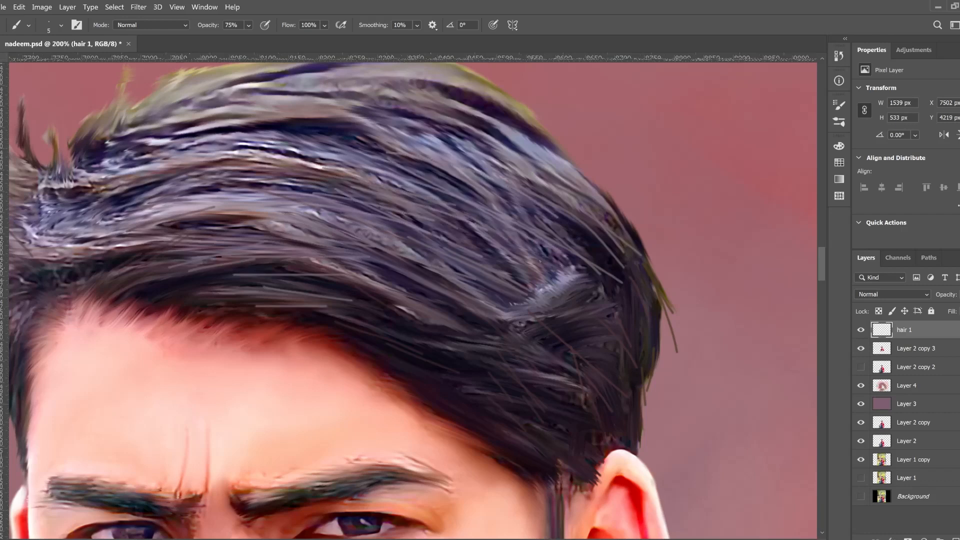
left_click_drag(240, 200, 490, 275)
Paint dark strands across the middle of the hair and short ones along its front upper edge.
left_click_drag(659, 269, 495, 290)
left_click_drag(585, 246, 412, 261)
left_click_drag(495, 185, 436, 197)
left_click_drag(334, 230, 296, 243)
left_click_drag(363, 185, 305, 239)
left_click_drag(385, 169, 357, 204)
left_click_drag(436, 162, 392, 193)
left_click_drag(496, 149, 450, 173)
left_click_drag(565, 150, 528, 160)
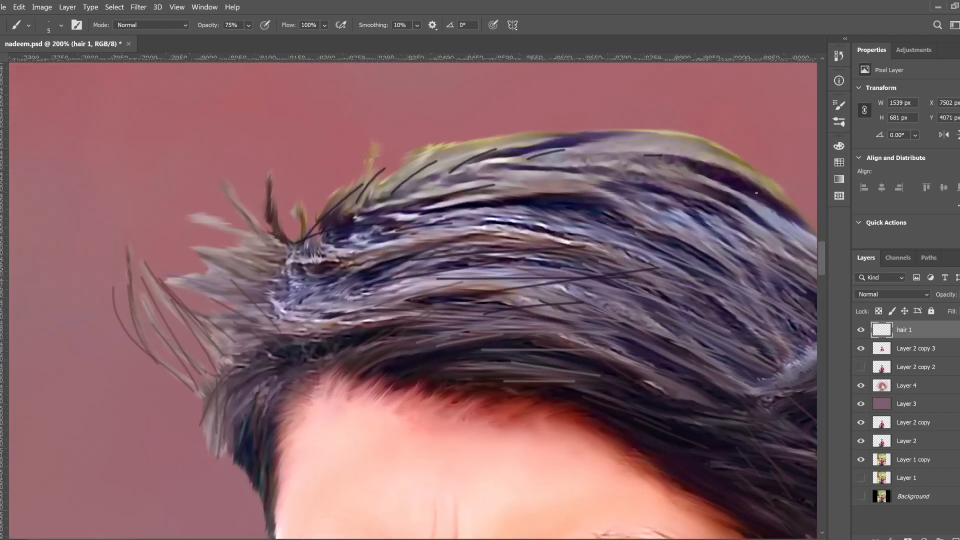
Add more dark strands over the crown and back of the hair, and sample the yellowish colour at its top edge.
left_click_drag(663, 156, 644, 156)
left_click_drag(780, 211, 801, 240)
left_click_drag(751, 343, 583, 260)
left_click_drag(388, 304, 468, 435)
left_click(353, 203, "alt")
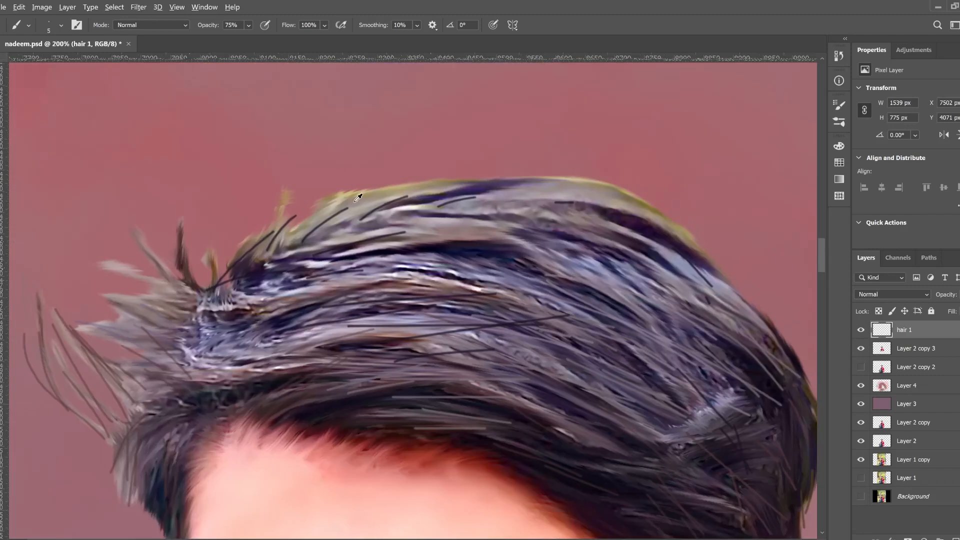
Paint thin yellowish flyaway strands along the upper edge of the hair, from the front over the crown to the back.
mouse_move(228, 262)
left_mouse_down()
mouse_move(272, 214)
mouse_move(303, 211)
left_mouse_up()
left_click_drag(349, 192, 378, 176)
left_click_drag(422, 188, 469, 179)
left_click_drag(482, 178, 583, 178)
mouse_move(301, 160)
left_mouse_down()
mouse_move(426, 179)
mouse_move(550, 170)
left_mouse_up()
mouse_move(596, 178)
left_mouse_down()
mouse_move(670, 209)
mouse_move(758, 289)
left_mouse_up()
left_click_drag(763, 310, 791, 325)
left_click_drag(333, 214, 365, 200)
Paint yellowish strands through the spiky front tuft, following the direction of its loose hairs.
left_click_drag(220, 265, 245, 236)
mouse_move(214, 240)
left_mouse_down()
mouse_move(210, 287)
mouse_move(188, 220)
left_mouse_up()
left_click_drag(192, 289, 178, 236)
mouse_move(170, 287)
left_mouse_down()
mouse_move(140, 232)
mouse_move(120, 262)
left_mouse_up()
left_click_drag(197, 310, 130, 283)
left_click_drag(171, 324, 109, 302)
left_click_drag(149, 342, 100, 339)
Add yellowish strands down the temple hair and across the hair just behind the front tuft.
mouse_move(176, 389)
left_mouse_down()
mouse_move(114, 415)
mouse_move(150, 505)
left_mouse_up()
left_click_drag(177, 476, 175, 520)
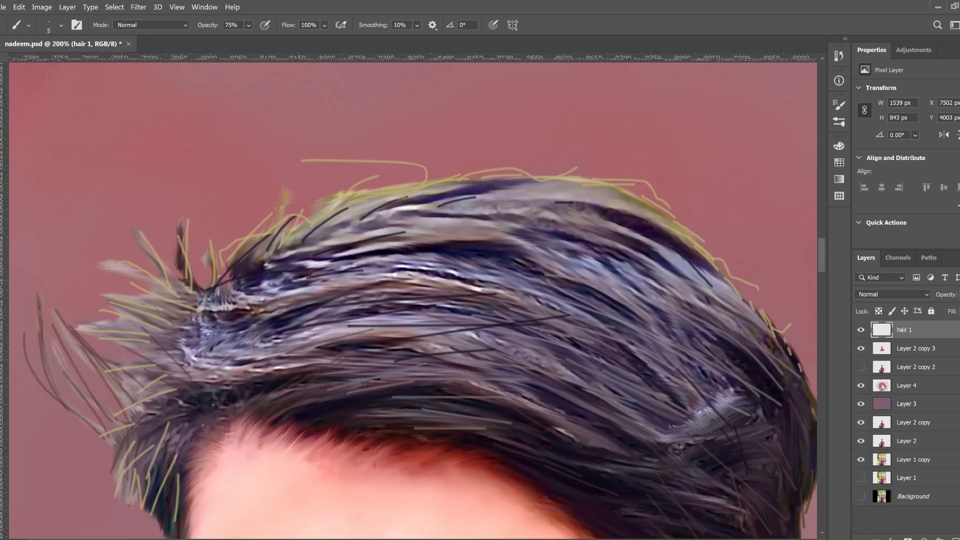
left_click_drag(265, 370, 215, 401)
left_click_drag(305, 345, 220, 353)
mouse_move(307, 313)
left_mouse_down()
mouse_move(220, 350)
mouse_move(207, 383)
left_mouse_up()
left_click_drag(222, 359, 181, 380)
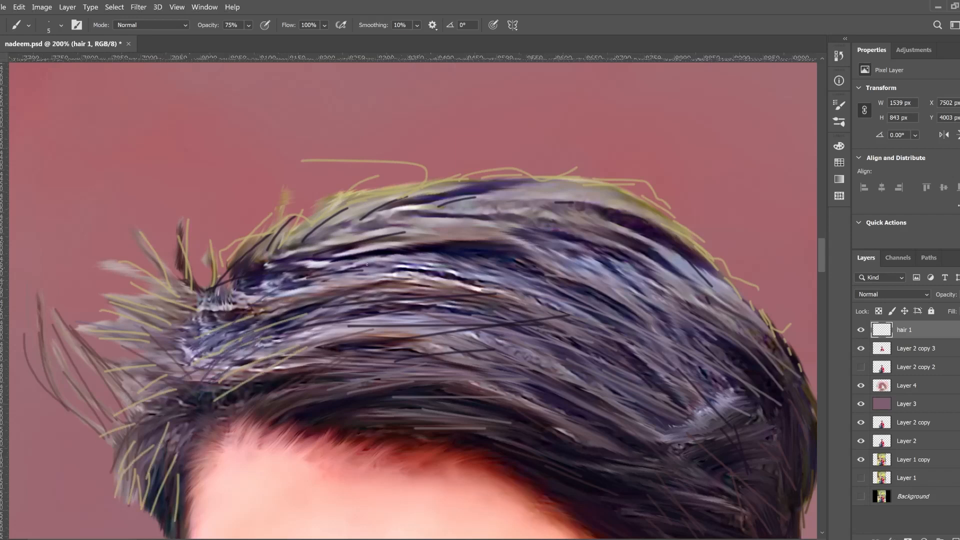
Paint dark strands across the middle of the hair and down towards its back.
left_click_drag(294, 273, 402, 248)
left_click_drag(440, 228, 595, 222)
left_click_drag(605, 240, 677, 280)
left_click_drag(697, 269, 764, 317)
mouse_move(358, 286)
left_mouse_down()
mouse_move(438, 264)
mouse_move(484, 273)
left_mouse_up()
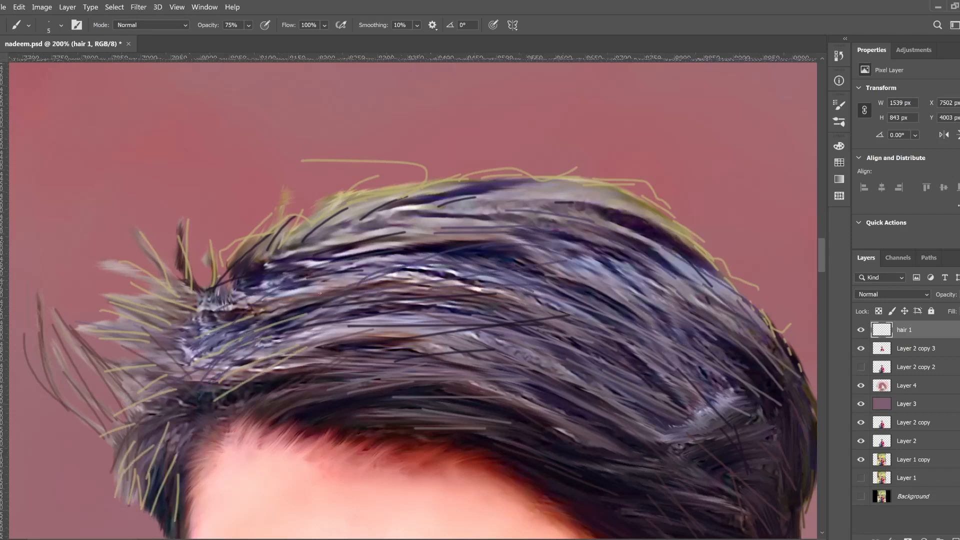
Paint more long dark strands over the crown, letting some extend past the back edge of the hair.
left_click_drag(318, 290, 463, 270)
left_click_drag(404, 282, 522, 278)
left_click_drag(424, 252, 523, 235)
left_click_drag(419, 239, 546, 208)
left_click_drag(596, 189, 762, 253)
left_click_drag(503, 198, 650, 192)
mouse_move(661, 221)
left_mouse_down()
mouse_move(711, 253)
mouse_move(771, 323)
left_mouse_up()
Reduce the brush size to 2 and paint fine dark hairs along both halves of the moustache.
scroll(501, 365, "down", 8)
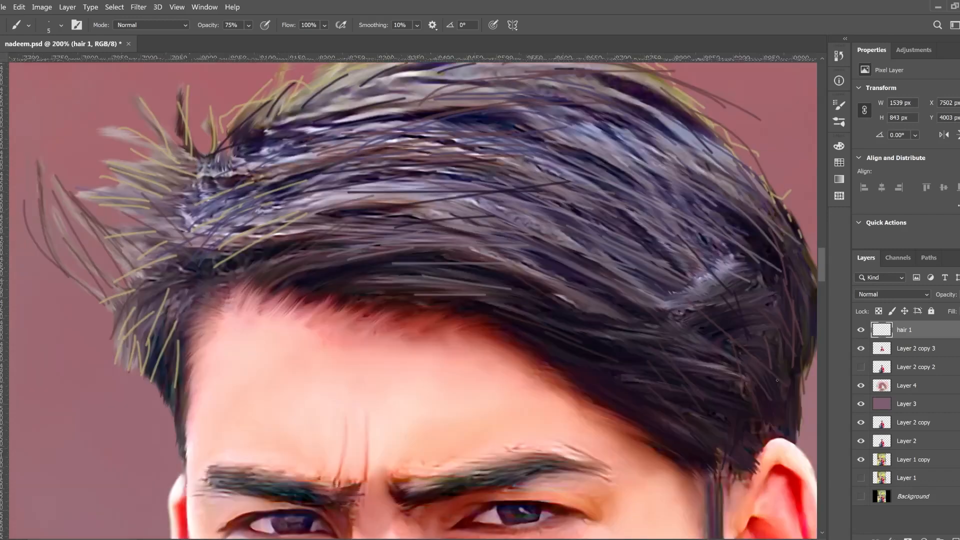
scroll(497, 354, "up", 2)
scroll(498, 353, "up", 5)
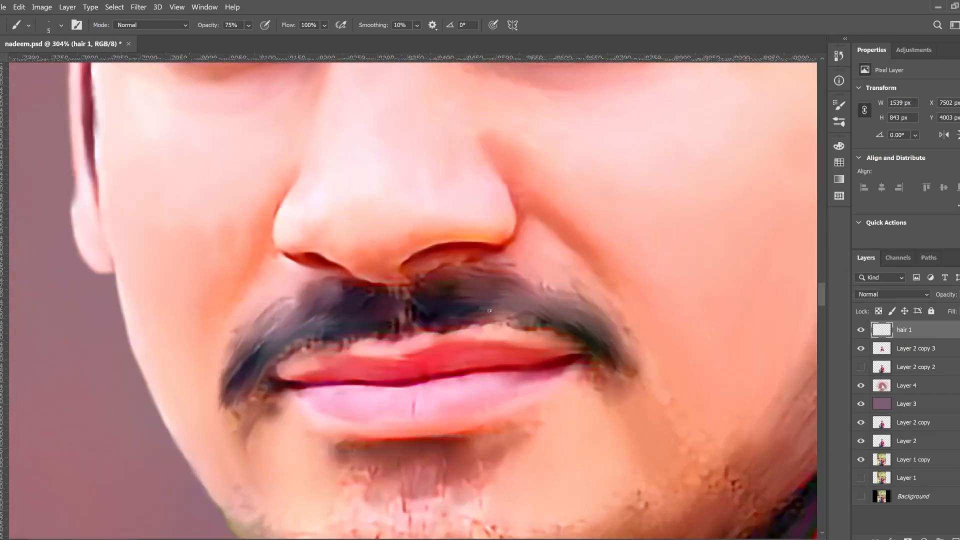
left_click_drag(457, 290, 497, 286)
left_click_drag(501, 300, 555, 323)
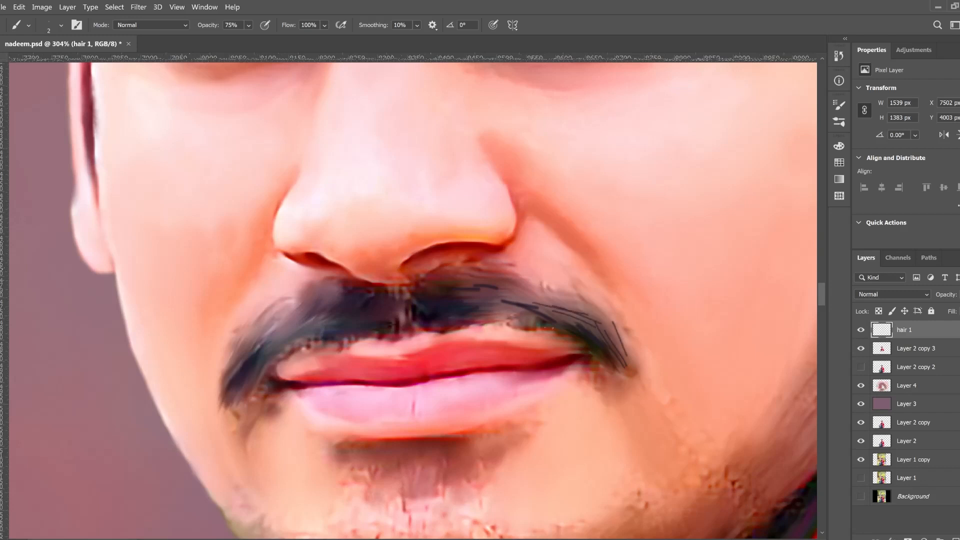
left_click_drag(479, 310, 545, 323)
left_click_drag(505, 289, 608, 317)
left_click_drag(480, 305, 526, 310)
left_click_drag(456, 278, 567, 303)
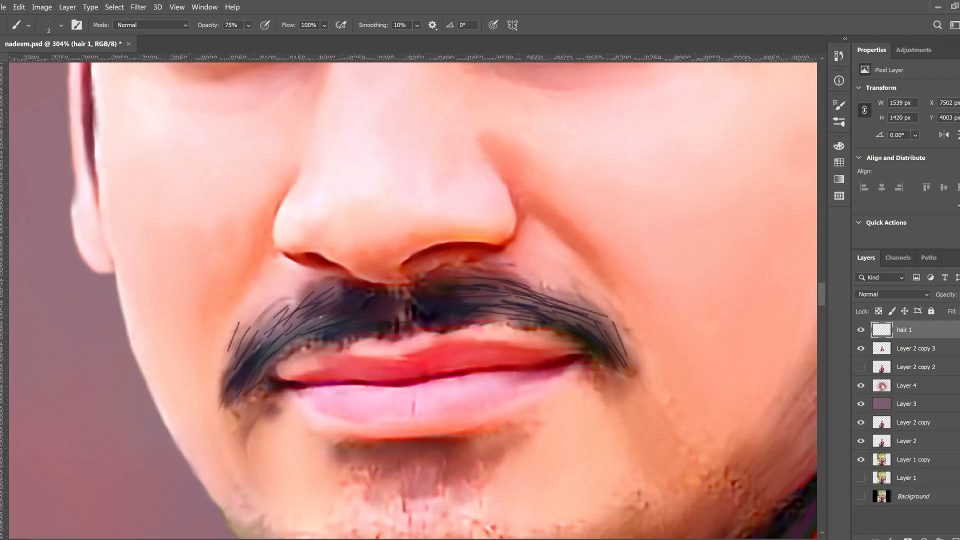
scroll(340, 310, "down", 4)
scroll(613, 287, "up", 2)
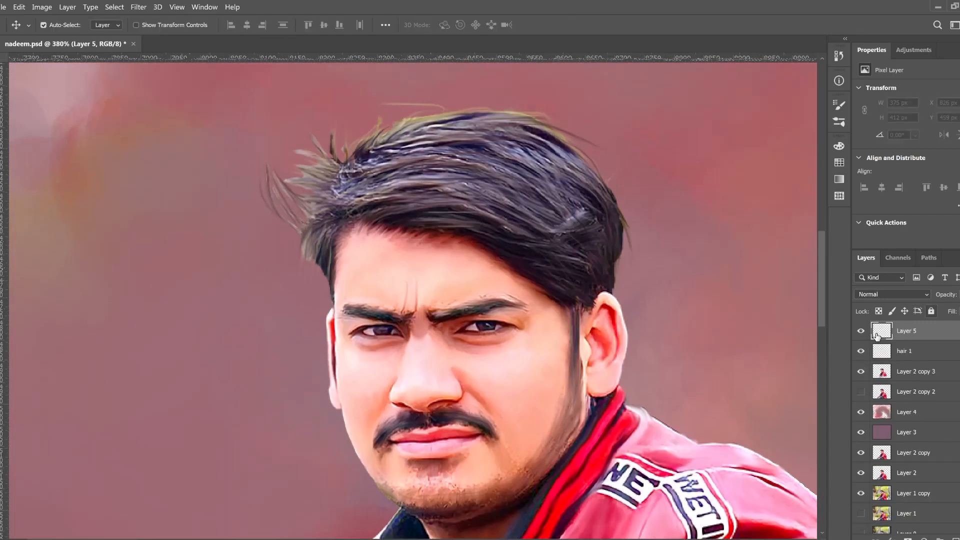
Duplicate Layer 2 copy 3 and blend the facial skin on the copy with the Mixer Brush.
left_click(895, 371)
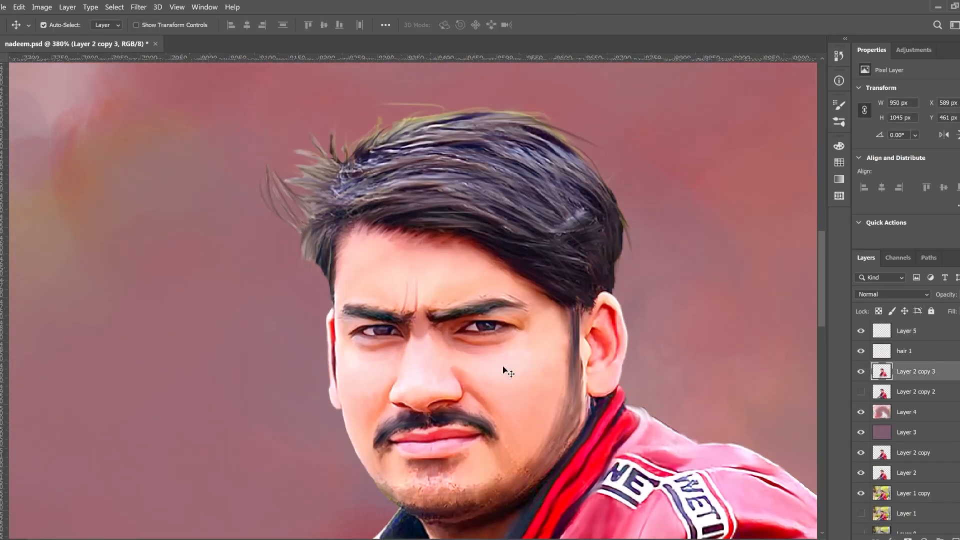
key("ctrl+j")
key("b")
scroll(459, 325, "up", 2)
scroll(459, 325, "up", 1)
mouse_move(428, 283)
left_mouse_down()
mouse_move(497, 273)
mouse_move(565, 281)
left_mouse_up()
left_click_drag(500, 386, 482, 396)
key("x")
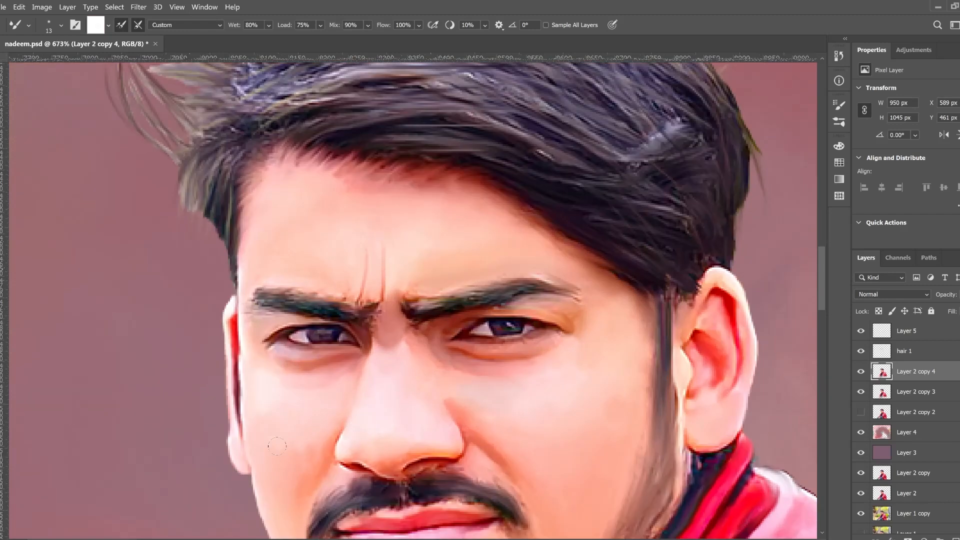
Adjust the Mixer Brush's mix and load amounts and blend a spot on the cheek.
scroll(277, 446, "down", 3)
scroll(449, 439, "up", 3)
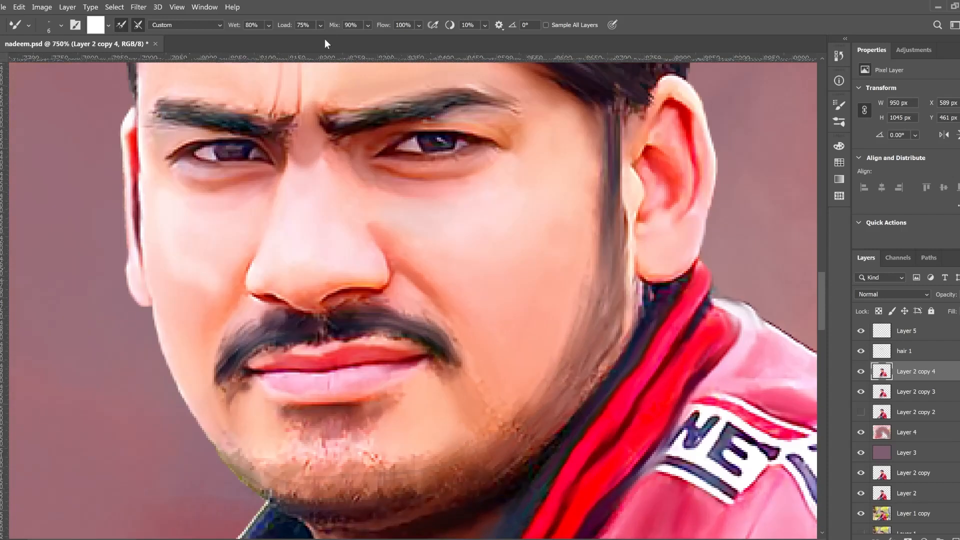
left_click_drag(384, 42, 377, 44)
left_click(321, 25)
left_click_drag(345, 40, 330, 50)
left_click(542, 362)
Smudge the cheek skin beside the nose at 48% strength and set the smudge brush size to 8.
key("s")
left_click_drag(442, 286, 413, 282)
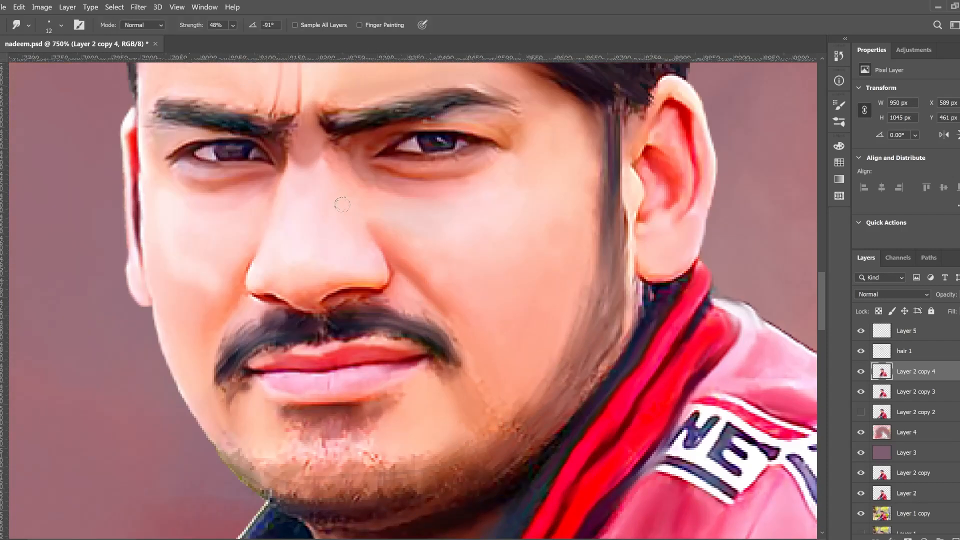
scroll(282, 303, "up", 5)
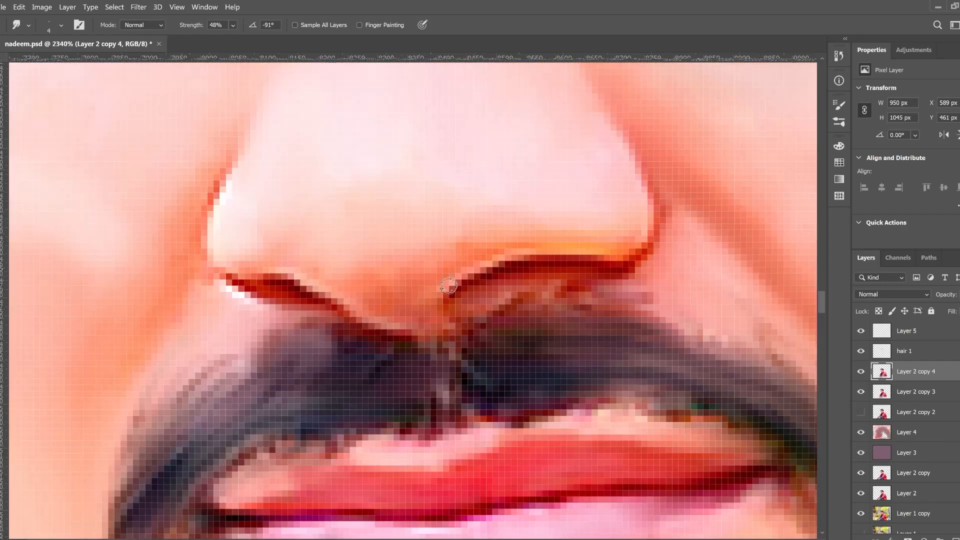
scroll(271, 165, "down", 12)
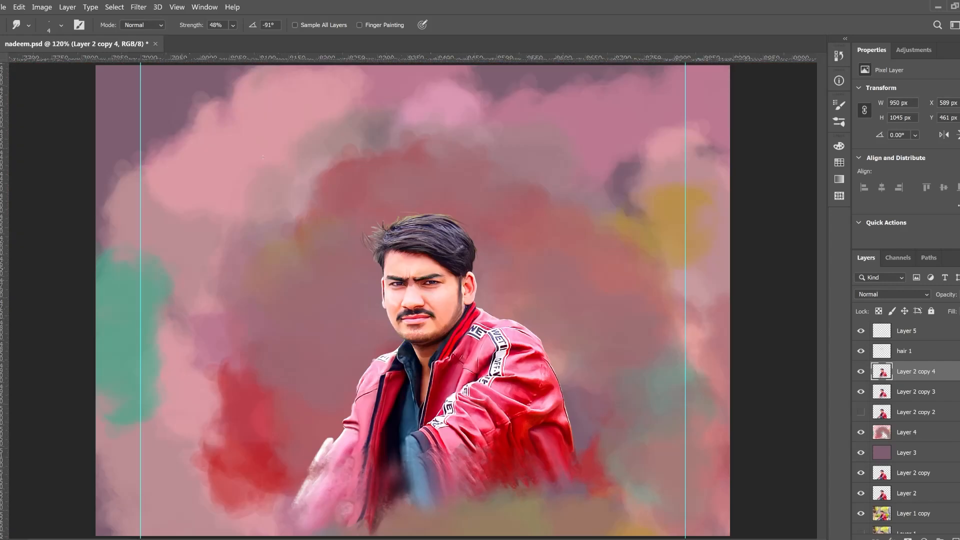
scroll(360, 310, "up", 10)
scroll(480, 343, "down", 2)
key("bracketright")
key("bracketright")
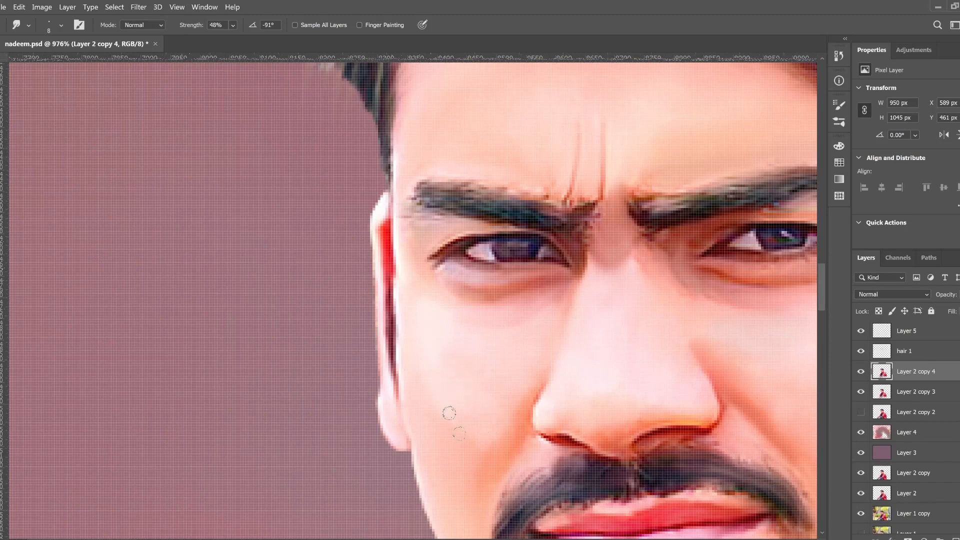
Slightly raise the saturation of Layer 2 copy 4 with a Hue/Saturation adjustment.
scroll(462, 420, "down", 8)
scroll(465, 342, "up", 5)
key("ctrl+u")
mouse_move(750, 198)
left_mouse_down()
mouse_move(758, 193)
mouse_move(750, 195)
left_mouse_up()
left_click_drag(751, 228, 760, 226)
left_click(885, 138)
Apply Levels to Layer 2 copy 4 with the input black point at 23 and the midtones at 1.13.
key("ctrl+l")
left_click_drag(667, 341, 663, 341)
left_click_drag(592, 341, 605, 341)
left_click_drag(669, 340, 667, 339)
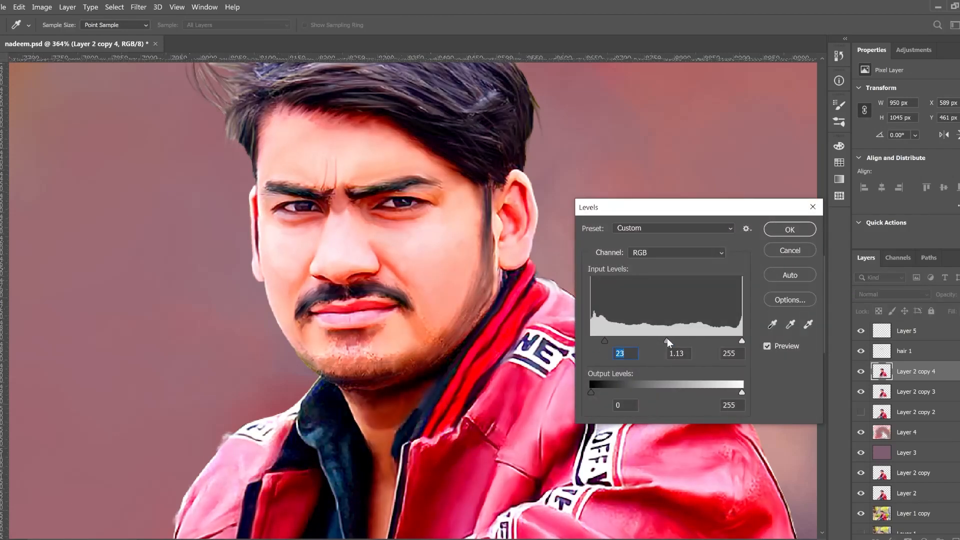
left_click(790, 230)
Rename Layer 5 as Color 1 and set its blend mode to Color.
scroll(245, 212, "up", 5)
scroll(382, 272, "down", 4)
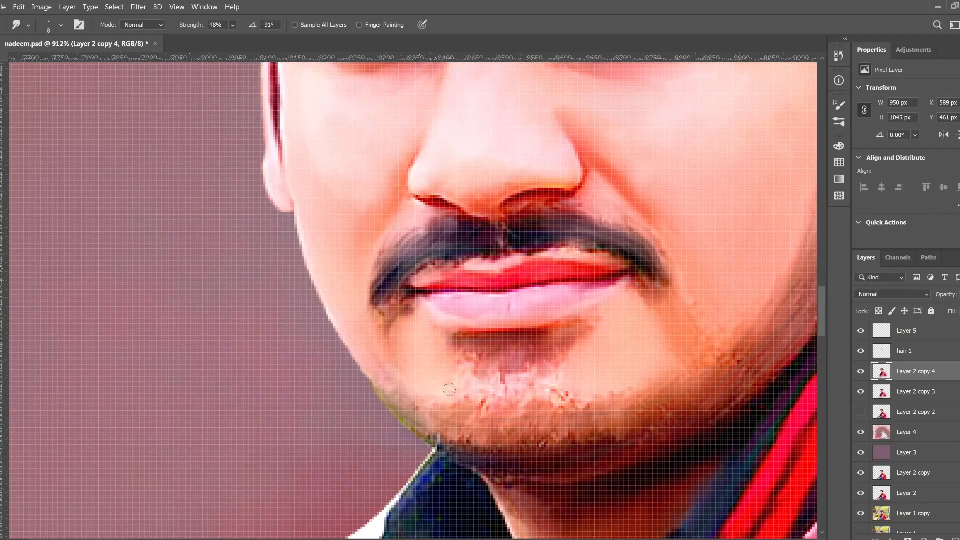
scroll(525, 370, "down", 7)
scroll(500, 360, "down", 5)
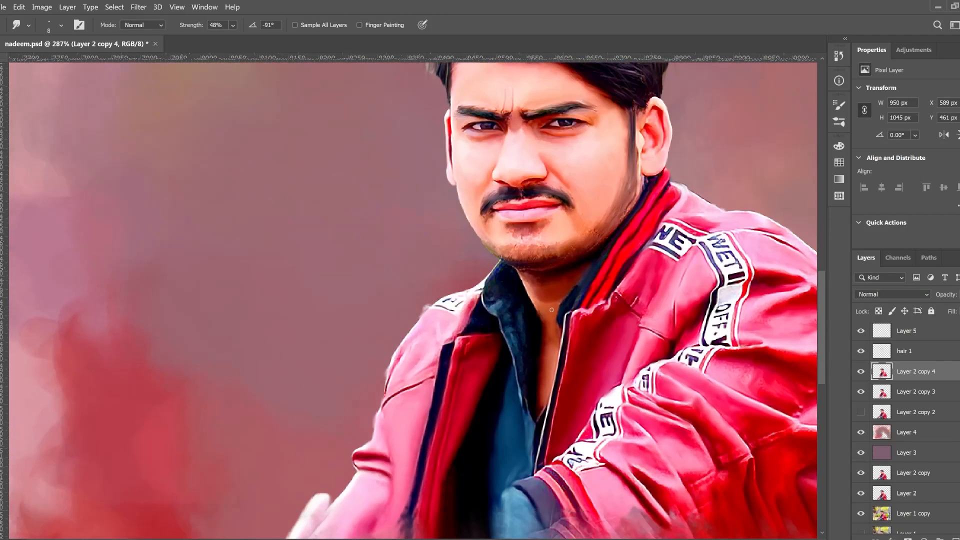
scroll(418, 348, "down", 4)
scroll(488, 179, "up", 5)
left_click(911, 332)
left_click(862, 331)
left_click(861, 331)
double_click(907, 331)
type("Color 1")
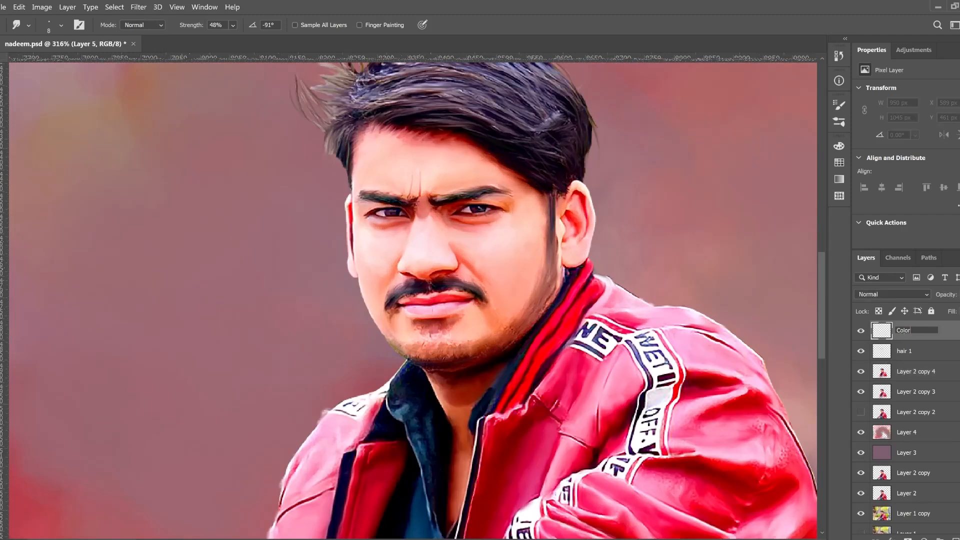
key("Return")
left_click(893, 295)
left_click(891, 539)
Switch to a soft round brush, enlarge it to 200 px and set its opacity to 14%.
right_click(0, 182)
left_click(40, 182)
left_click(839, 105)
left_click(729, 124)
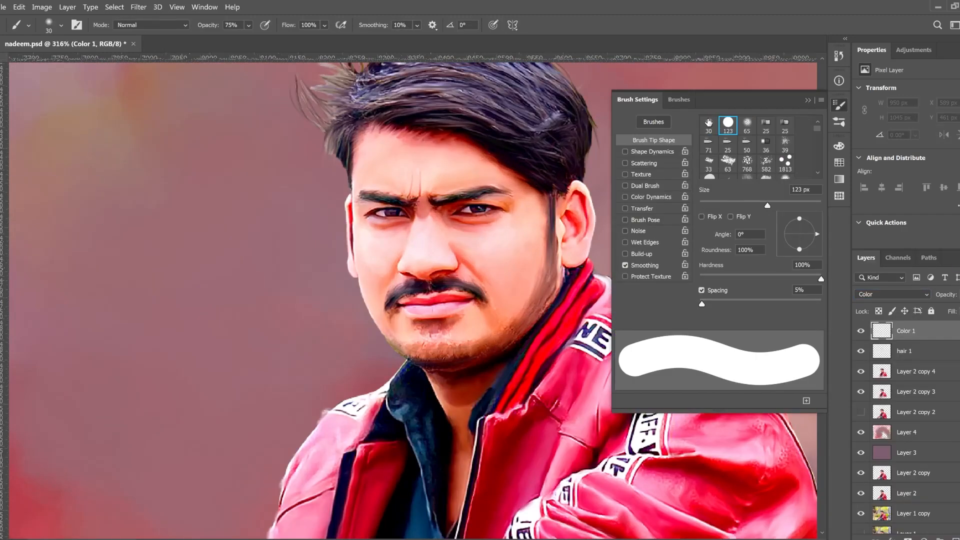
left_click(710, 124)
left_click(807, 104)
key("bracketright")
key("bracketright")
key("bracketright")
key("bracketright")
left_click(249, 25)
left_click_drag(276, 41, 241, 41)
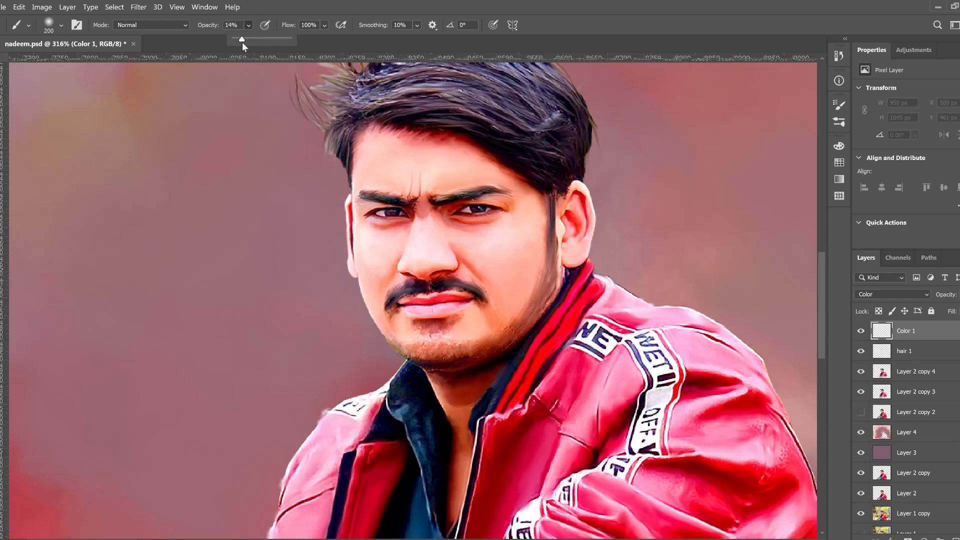
Choose a dark red foreground colour and set the brush size to 50 px.
left_click(0, 390)
left_click(613, 219)
left_click(746, 120)
key("bracketright")
key("bracketright")
key("bracketright")
key("bracketright")
key("bracketright")
key("bracketright")
key("bracketright")
key("bracketright")
key("bracketright")
key("bracketleft")
key("bracketleft")
key("bracketleft")
key("bracketleft")
key("bracketleft")
key("bracketleft")
key("bracketleft")
key("bracketleft")
key("bracketleft")
Try tinting the nose on the Color 1 layer, raising the brush opacity to 30% and picking a darker red.
left_click_drag(430, 261, 425, 252)
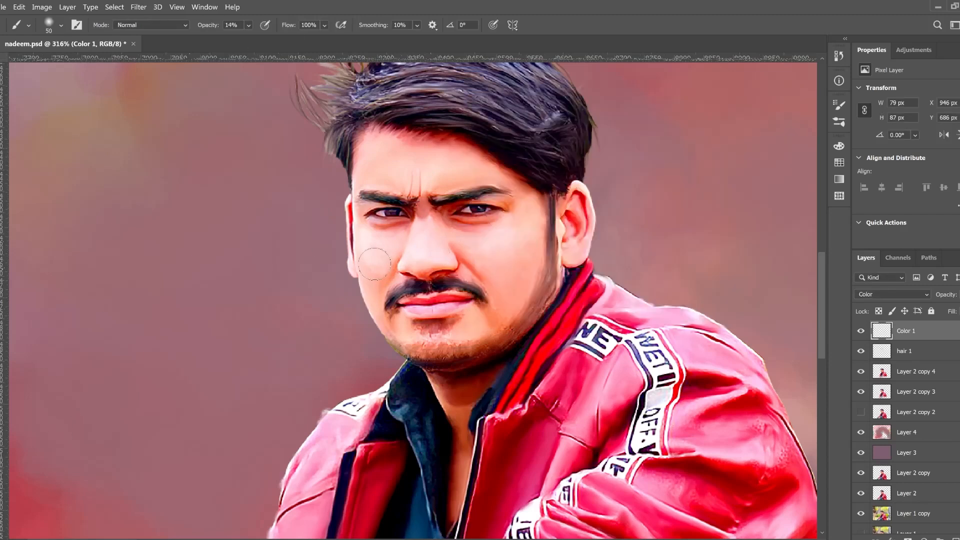
left_click(249, 25)
left_click_drag(252, 41, 263, 40)
left_click_drag(432, 193, 440, 214)
left_click(0, 390)
left_click(628, 228)
left_click(745, 120)
Delete the Color 1 layer and add a new empty layer named color above hair 1.
left_click(861, 331)
left_click(861, 331)
left_click_drag(906, 331, 959, 539)
left_click(956, 538)
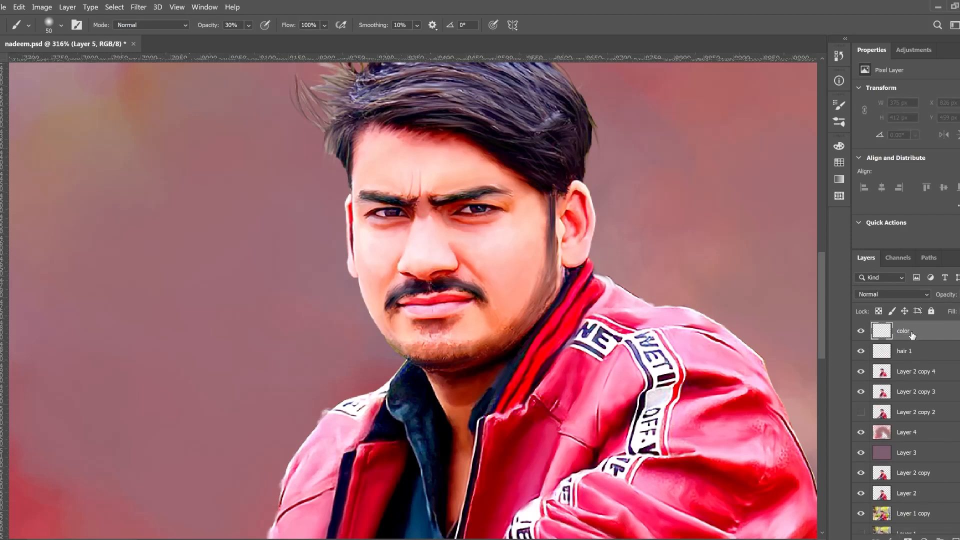
key("Return")
Try dabbing the forehead, nose and both cheeks with the brush at 100% opacity and 16% flow.
left_click(425, 253)
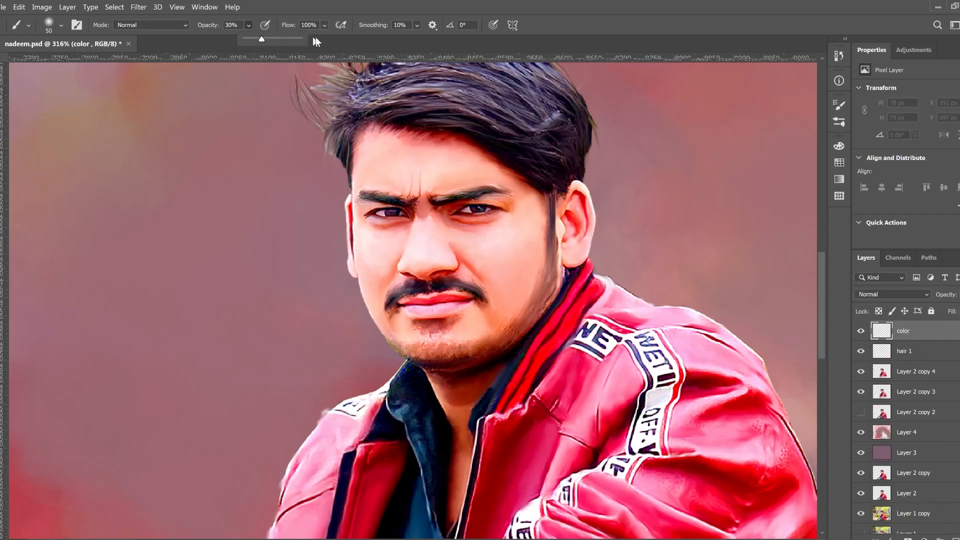
left_click_drag(262, 39, 317, 42)
left_click(325, 25)
left_click_drag(363, 39, 313, 39)
left_click_drag(418, 173, 425, 167)
left_click_drag(421, 245, 425, 253)
left_click_drag(369, 260, 371, 267)
left_click_drag(512, 261, 511, 255)
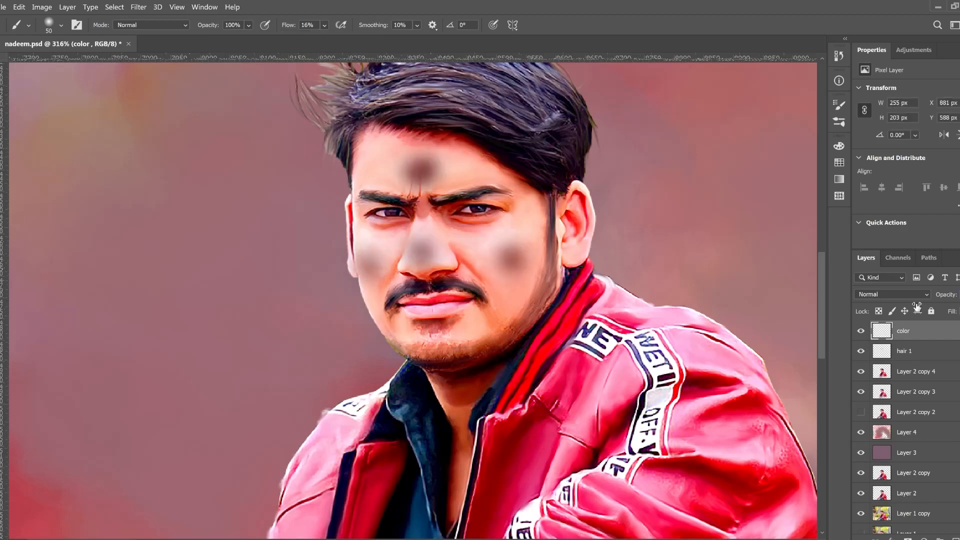
Discard the color layer with its test dabs and select an empty layer named color in its place.
left_click_drag(917, 306, 957, 306)
left_click_drag(900, 331, 892, 536)
key("Delete")
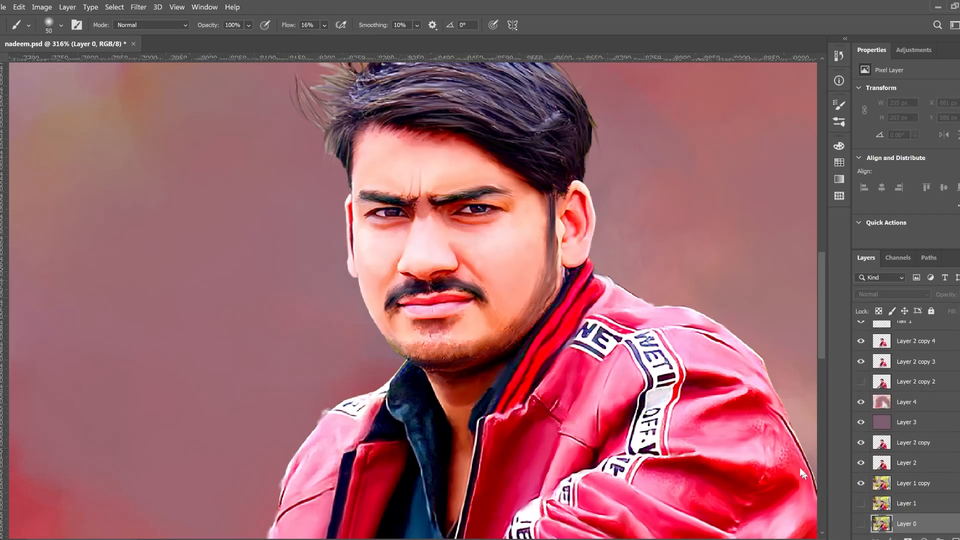
scroll(900, 380, "up", 3)
left_click(906, 332)
Set the foreground colour to red 930000 and the color layer's blend mode to Color.
left_click(1, 300)
left_click(626, 189)
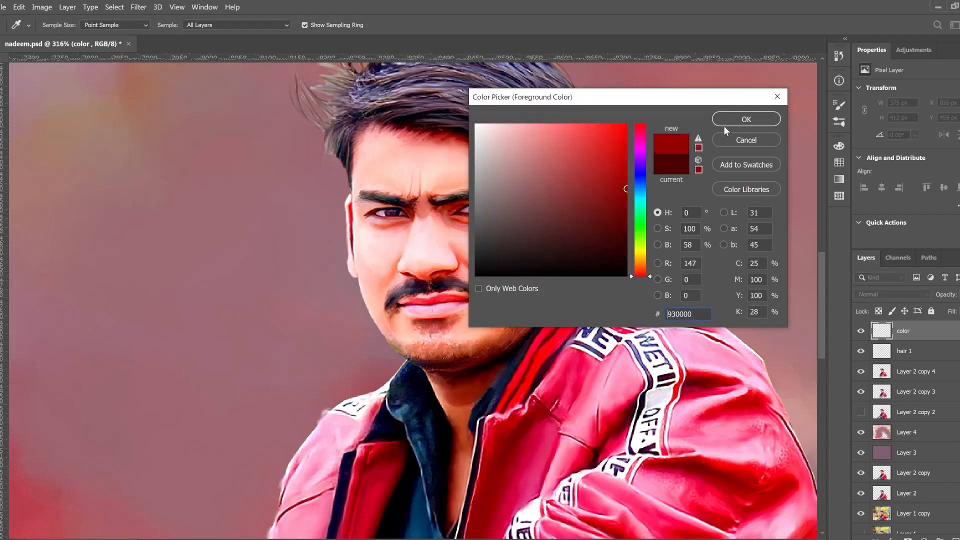
left_click(735, 120)
left_click(893, 294)
left_click(867, 527)
Set the brush flow to 100% and dab the red tint onto the nose area of the face.
left_click(324, 25)
left_click_drag(331, 39, 348, 48)
left_click(421, 249)
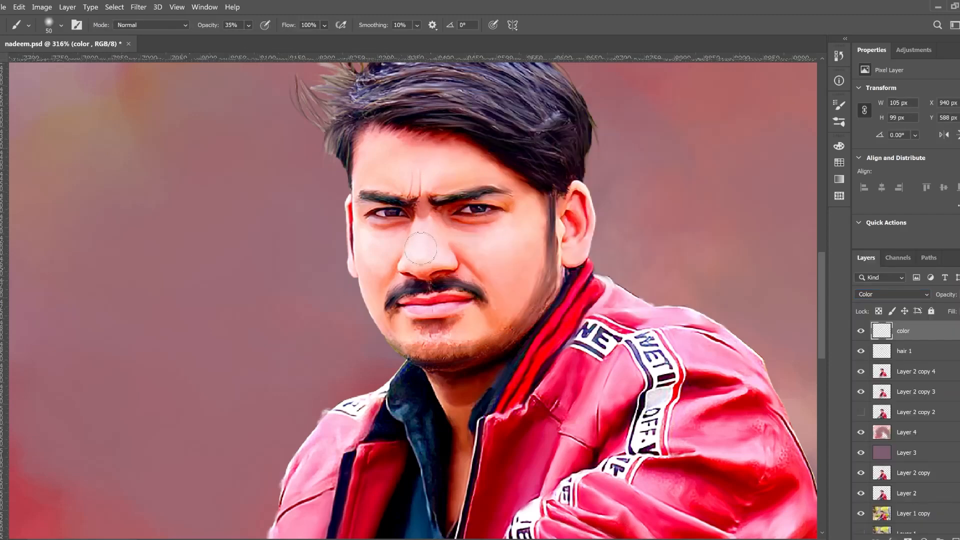
Add a new layer named color 2 and set its blend mode to Color.
left_click(956, 539)
double_click(905, 331)
type("color 2")
key("Return")
left_click(892, 295)
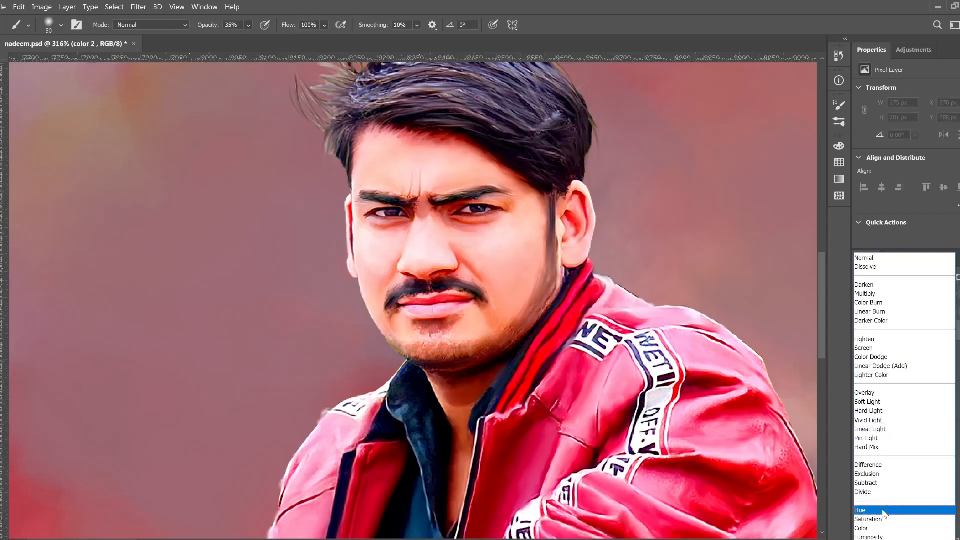
left_click(873, 528)
Set the foreground colour to pink e85ee6 and dab it onto both cheeks.
left_click(1, 300)
left_click(640, 149)
left_click(577, 151)
key("Return")
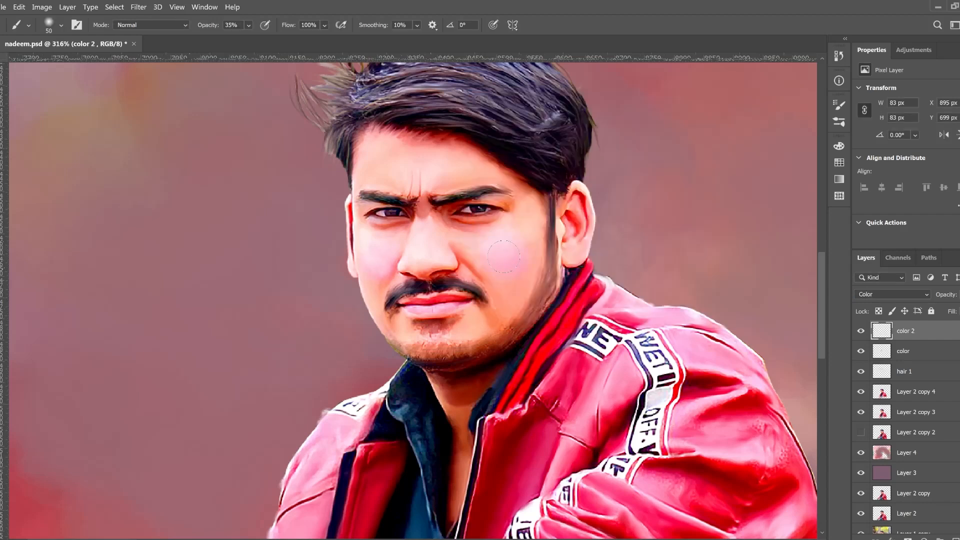
Smudge the red and pink tints on the color and color 2 layers into the skin of the face and neck.
left_click(903, 351)
left_click(1, 235)
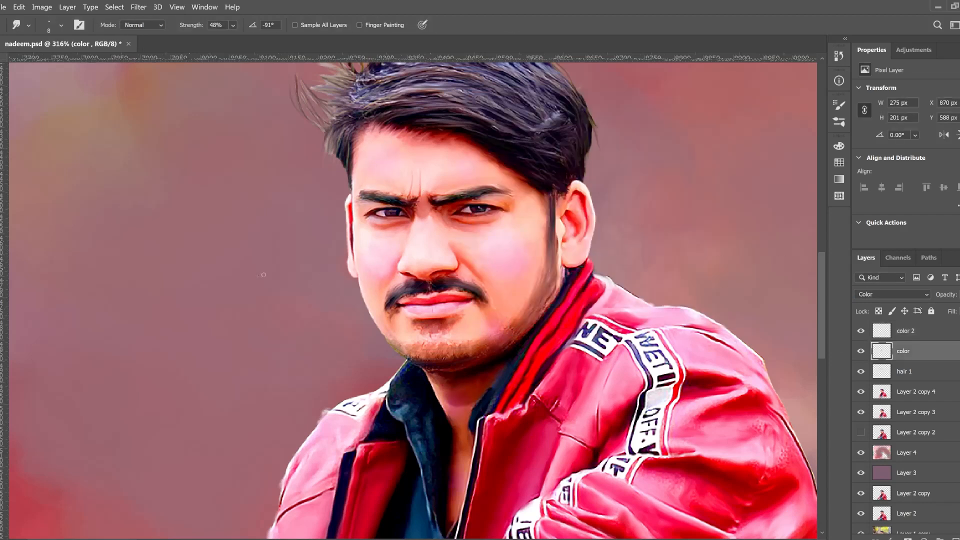
key("alt+bracketright")
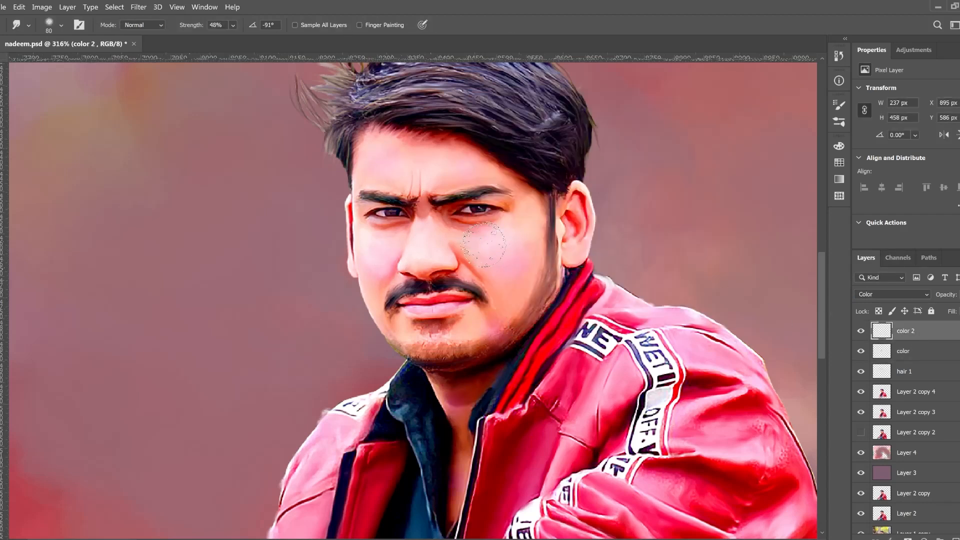
mouse_move(455, 176)
left_mouse_down()
mouse_move(403, 280)
mouse_move(453, 421)
mouse_move(451, 486)
left_mouse_up()
scroll(499, 289, "up", 1)
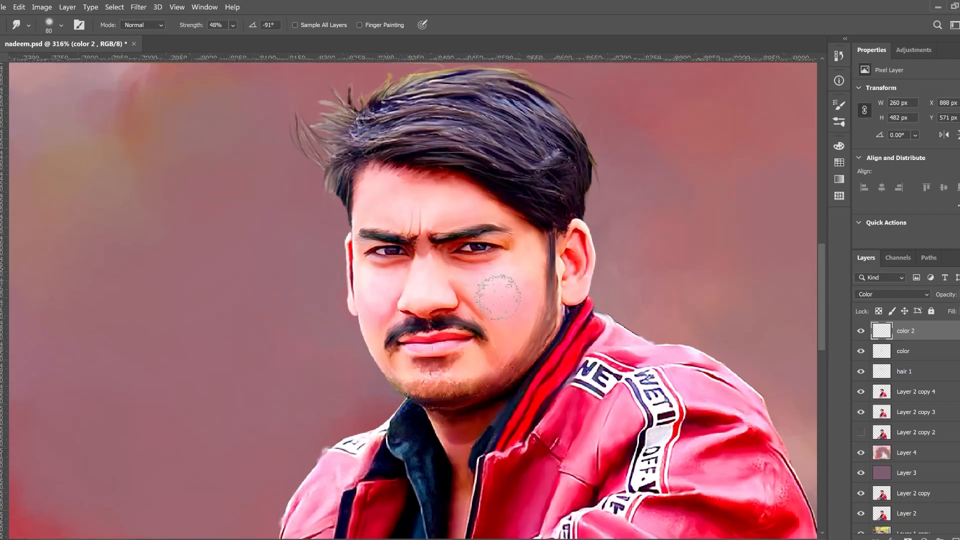
Add a new layer named color 3 above color 2.
key("ctrl+alt+shift+n")
type("color 3")
key("Return")
Set the brush's foreground colour to golden yellow and the color 3 layer's blend mode to Color.
key("b")
left_click(1, 400)
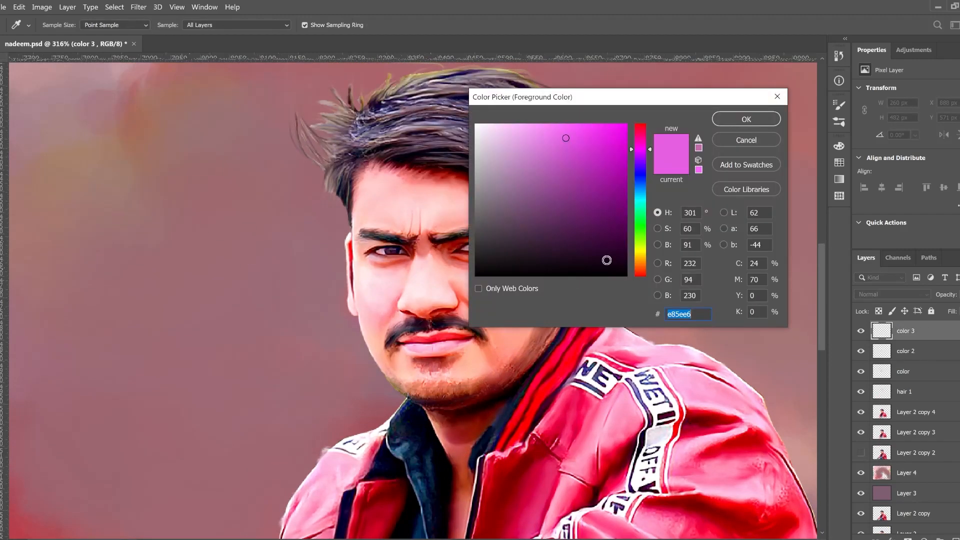
left_click(640, 253)
left_click(626, 148)
left_click(744, 120)
left_click(893, 294)
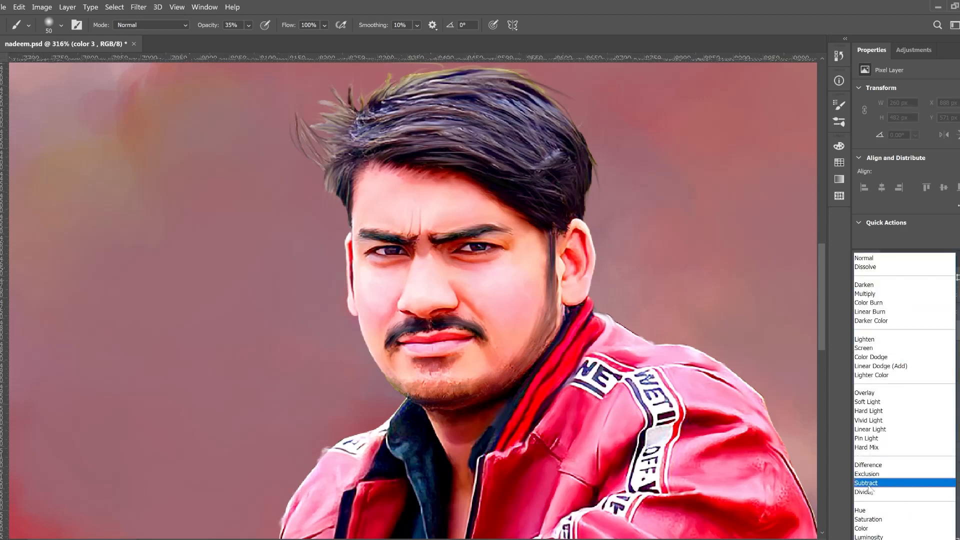
left_click(896, 526)
Dab the yellow onto the forehead, sides of the face and neck, and smudge it softly into the skin.
left_click_drag(536, 258, 542, 311)
mouse_move(459, 436)
left_mouse_down()
mouse_move(453, 488)
mouse_move(455, 447)
left_mouse_up()
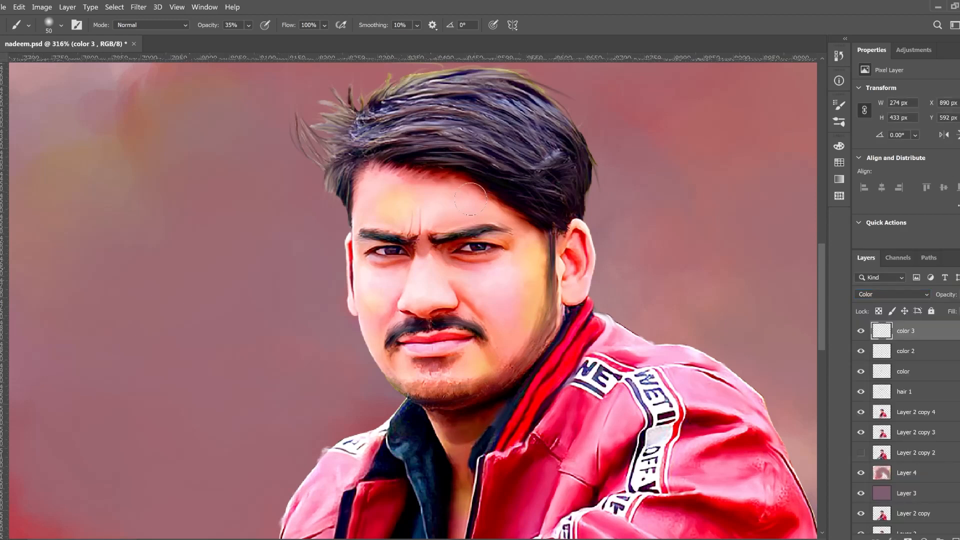
left_click(1, 260)
left_click_drag(373, 193, 480, 199)
left_click_drag(536, 258, 537, 300)
left_click_drag(376, 290, 399, 324)
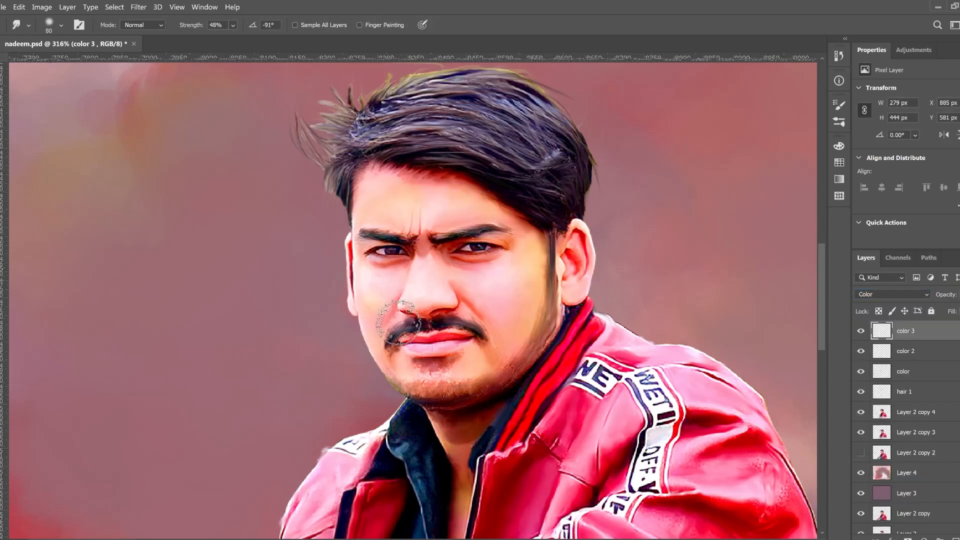
left_click_drag(458, 466, 461, 509)
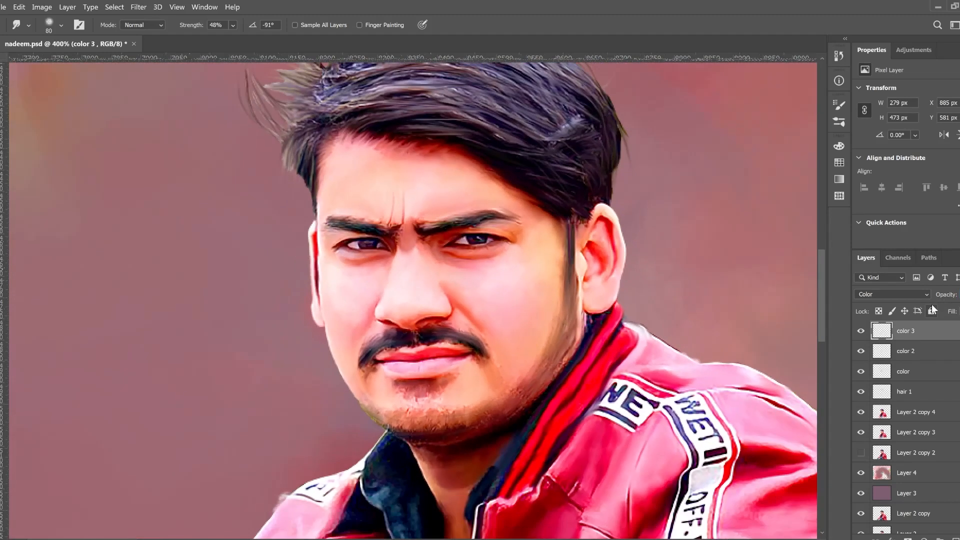
Add a new layer named color 4 above color 3.
key("ctrl+shift+alt+n")
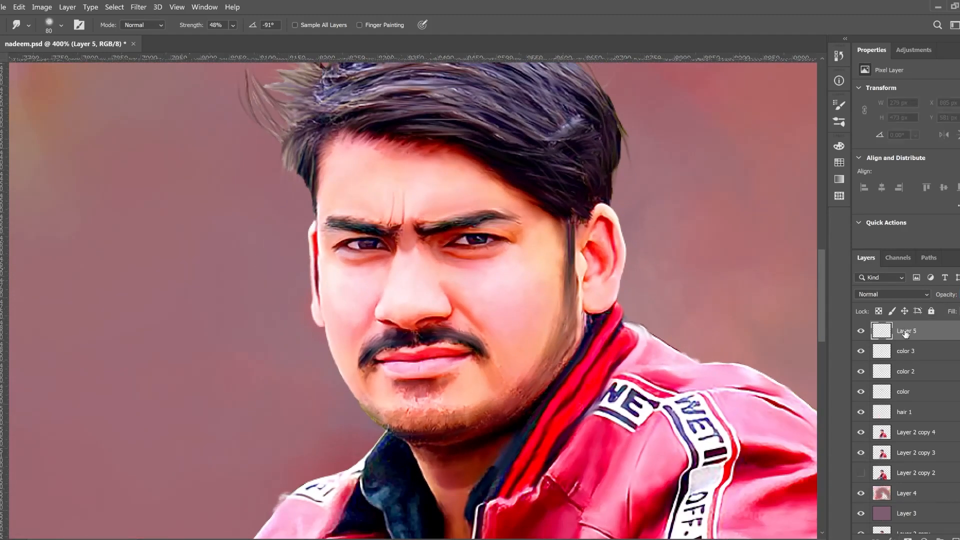
left_click(904, 329)
type("color 4")
key("Return")
Set the foreground colour to grey-blue 495970 and dab small brush spots on the forehead, nose and sides of the face.
left_click(2, 406)
left_click(642, 183)
left_click(529, 210)
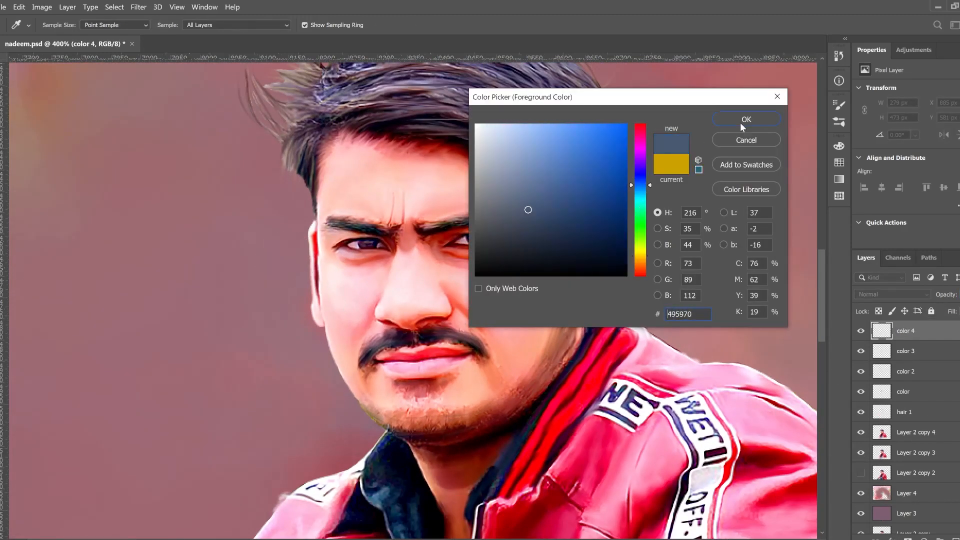
left_click(742, 121)
key("b")
left_click(478, 198)
left_click(400, 302)
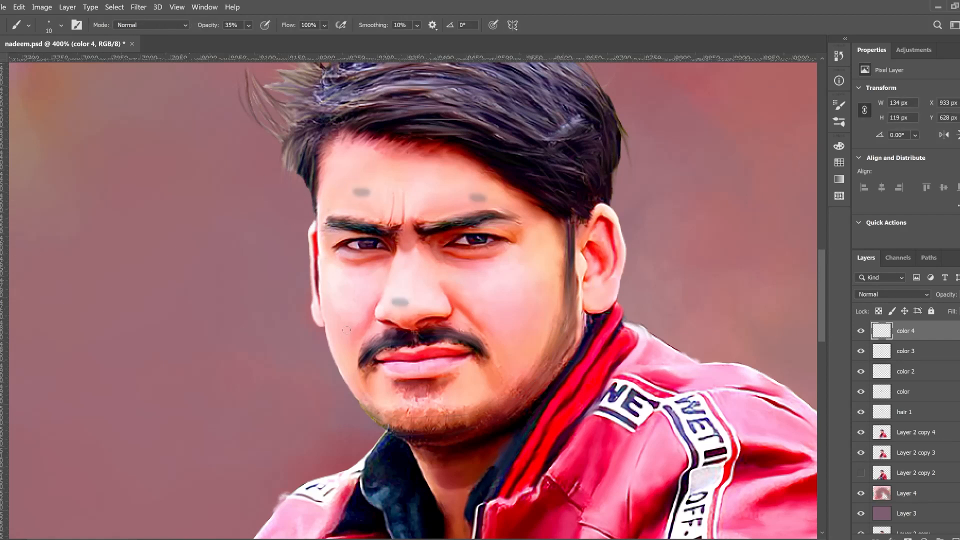
Set the color 4 layer's blend mode to Color and smudge its grey-blue spots into the skin.
key("r")
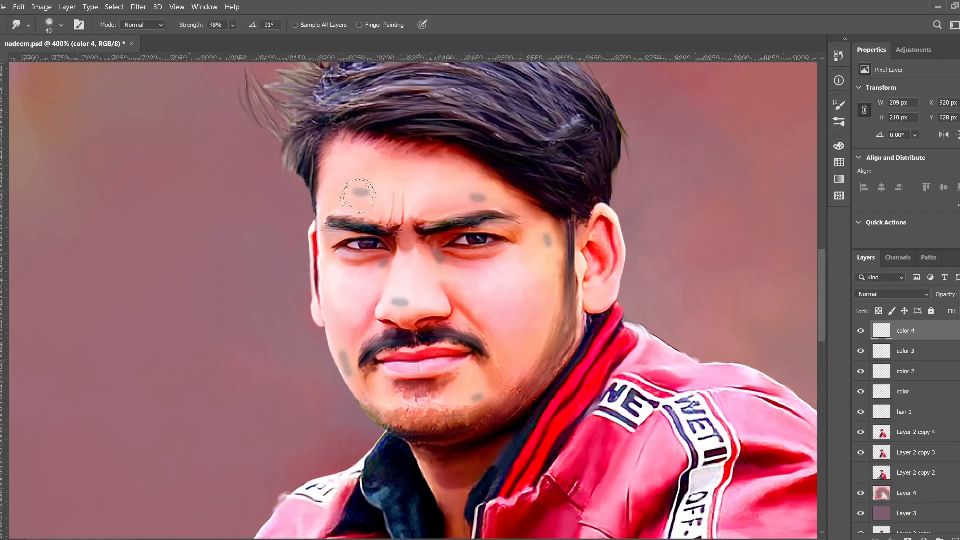
left_click(892, 294)
left_click(872, 529)
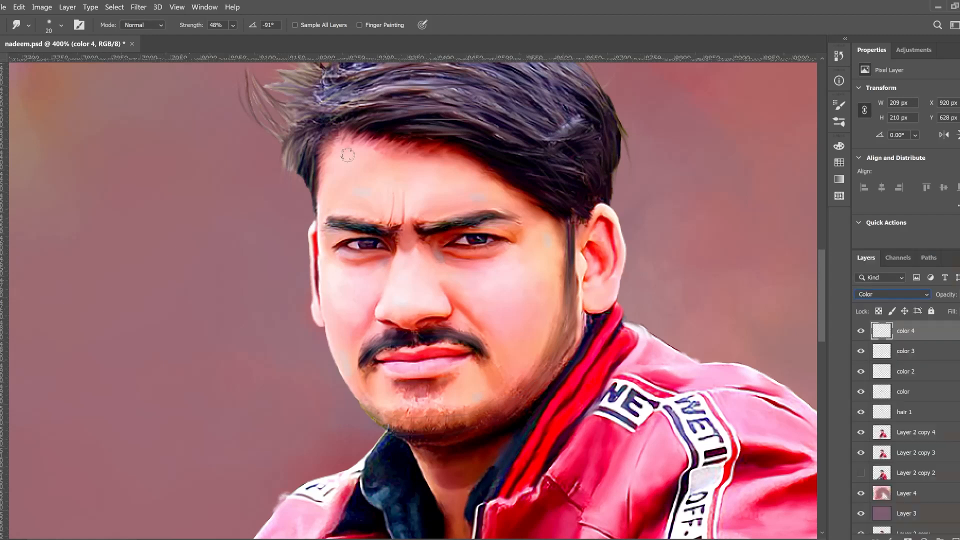
Add a new layer named light at the top of the layer stack.
left_click(956, 538)
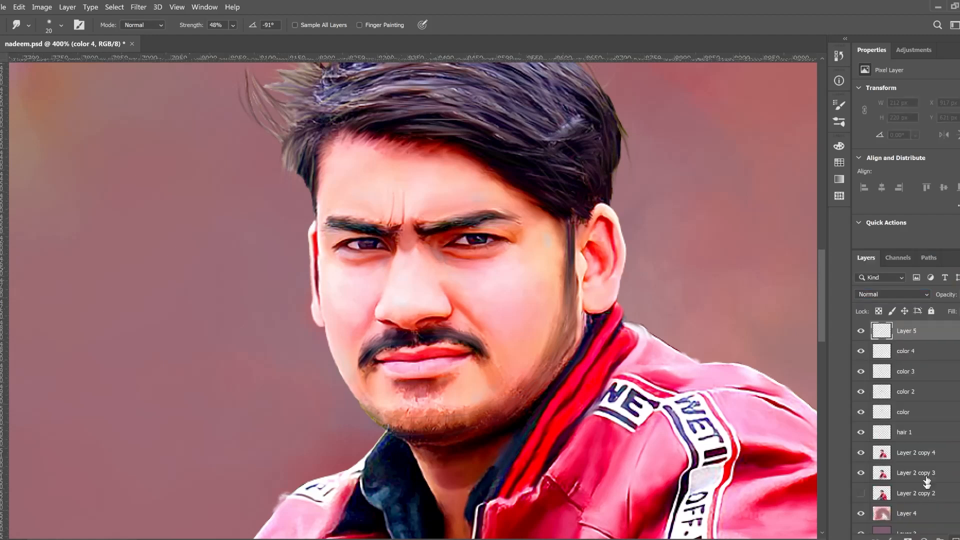
double_click(912, 332)
type("light")
key("Return")
Set the brush opacity to 86% and dab white highlights on the forehead, nose, cheeks, jaw, chin and neck.
key("b")
left_click(249, 25)
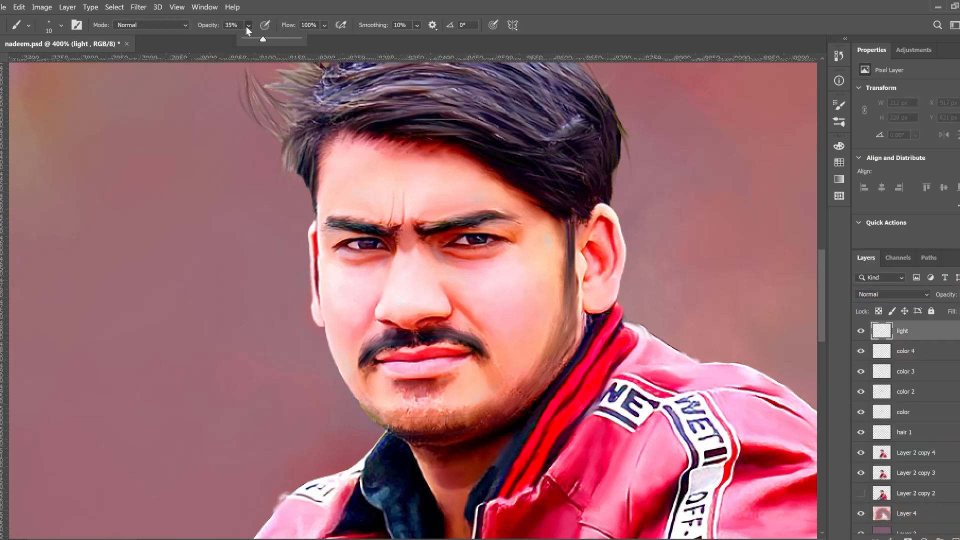
left_click(403, 301)
left_click_drag(382, 178, 383, 194)
left_click_drag(441, 176, 441, 188)
left_click_drag(514, 275, 486, 284)
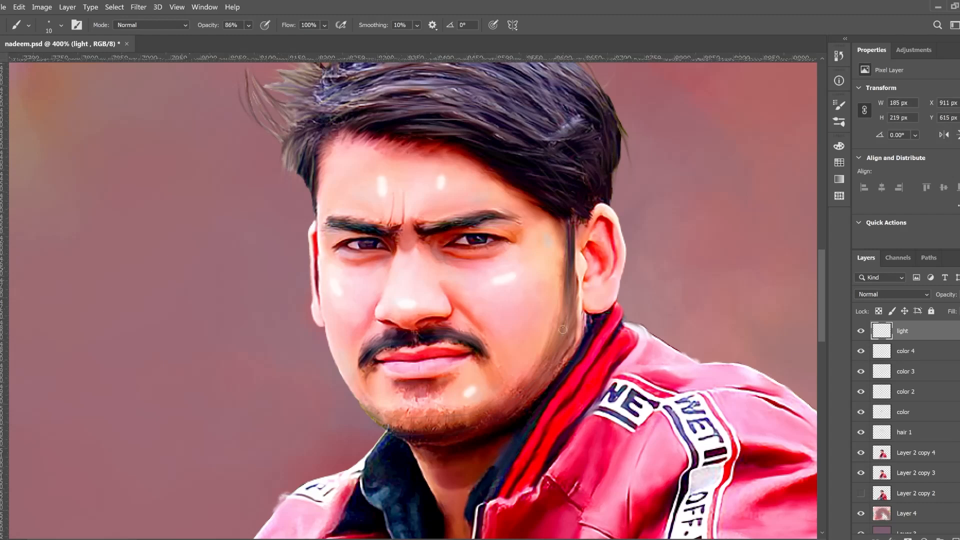
left_click(546, 319)
left_click(353, 380)
scroll(380, 390, "down", 1)
left_click_drag(429, 430, 432, 438)
left_click(447, 510)
Smudge the white highlights on the forehead, cheeks, chin and neck until they blend into the skin.
scroll(450, 502, "down", 1)
left_click(1, 242)
scroll(430, 190, "up", 2)
left_click_drag(442, 178, 438, 185)
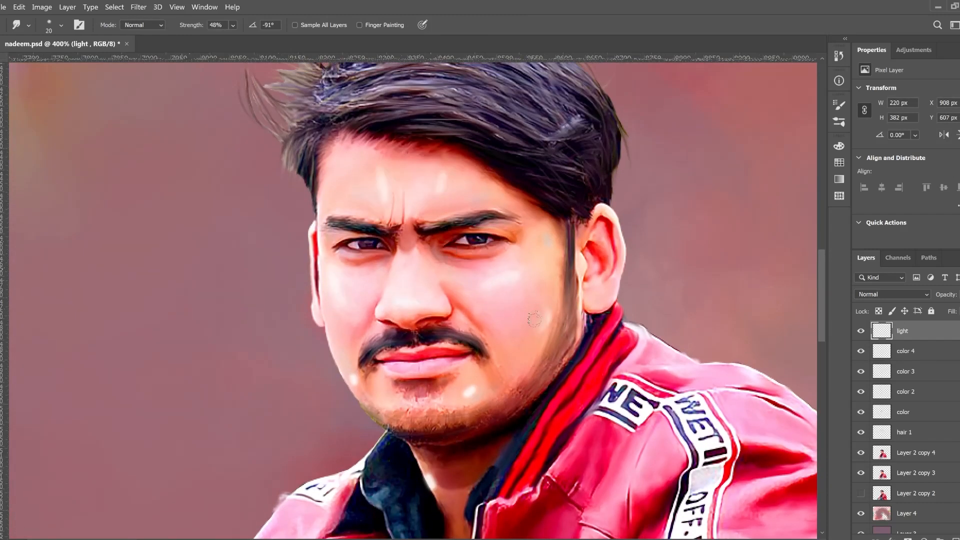
scroll(505, 334, "down", 1)
left_click_drag(475, 348, 471, 356)
scroll(420, 395, "down", 1)
mouse_move(425, 414)
left_mouse_down()
mouse_move(436, 436)
mouse_move(452, 429)
mouse_move(445, 458)
left_mouse_up()
scroll(439, 439, "down", 1)
Set the light layer's blend mode to Soft Light and view the whole portrait.
key("ctrl+minus")
key("ctrl+minus")
key("ctrl+plus")
key("ctrl+plus")
left_click(892, 294)
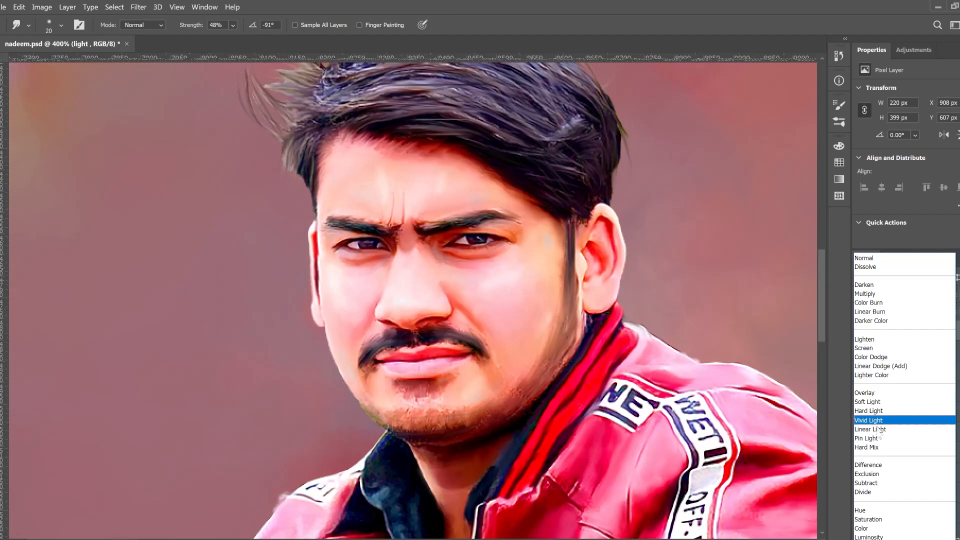
left_click(890, 398)
key("ctrl+0")
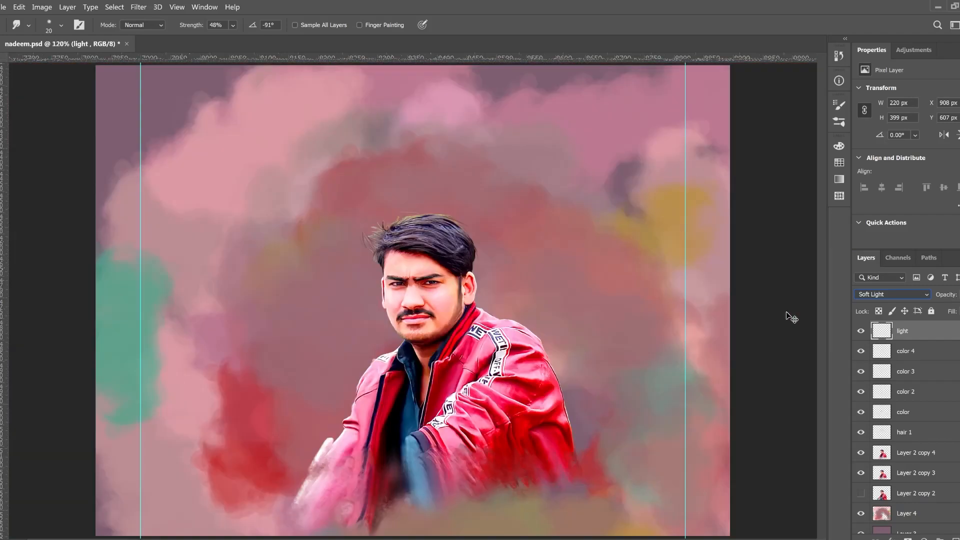